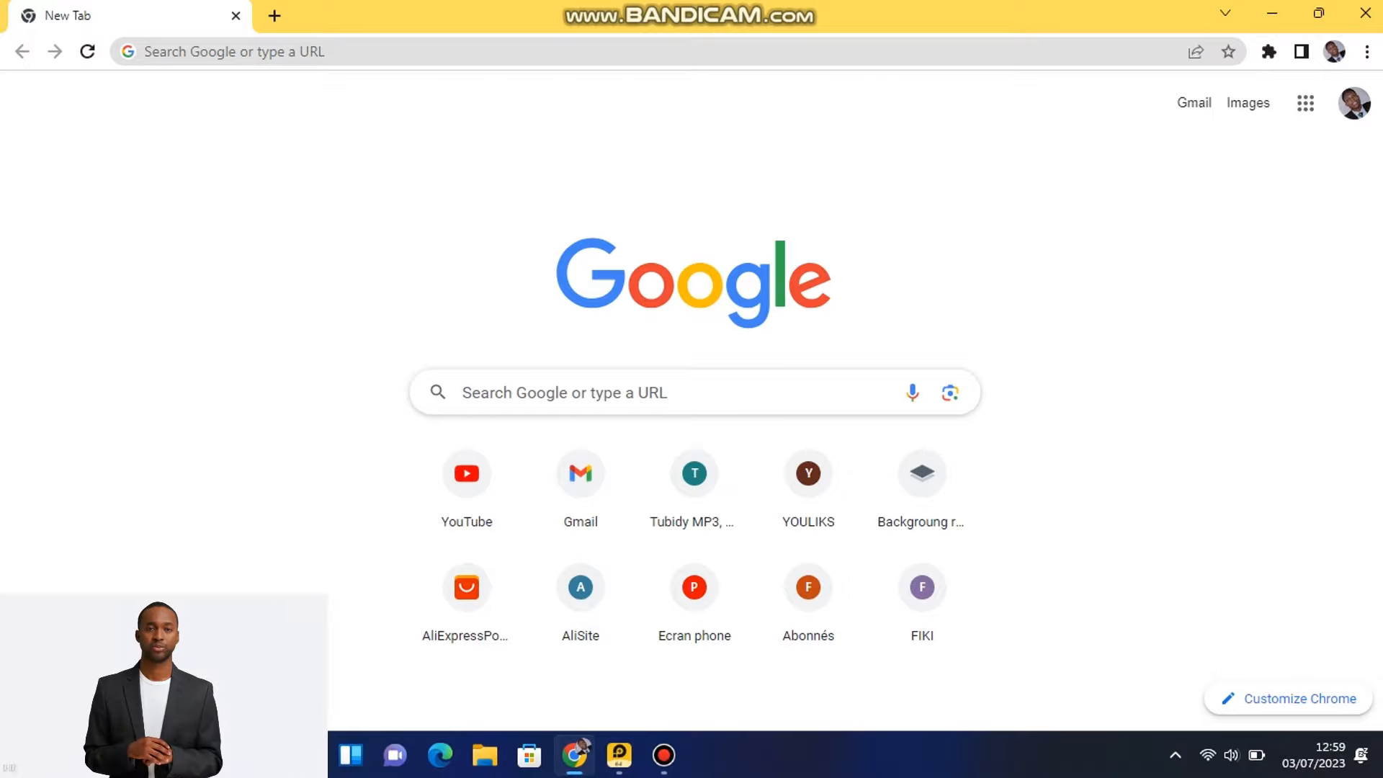
Search Google for 'Heygen'
left_click(620, 402)
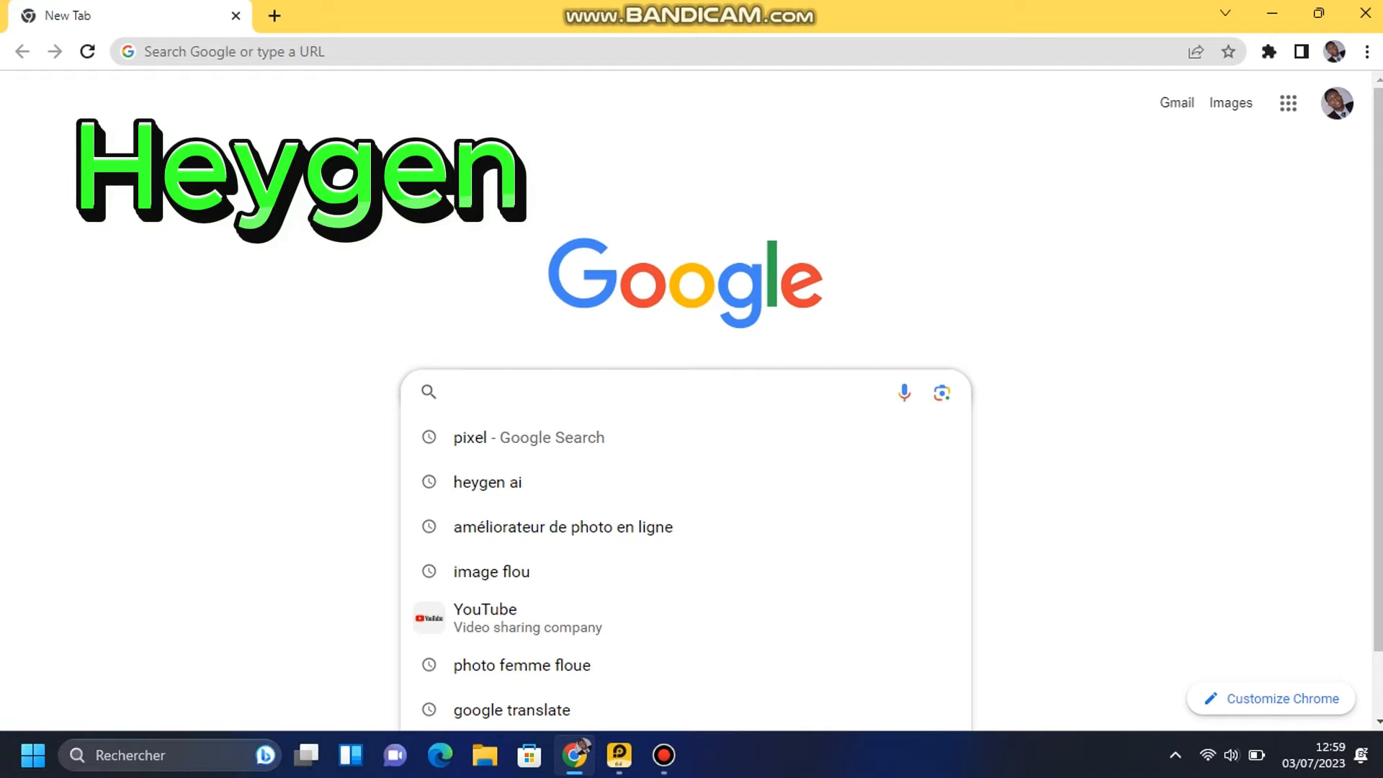
type("Hey")
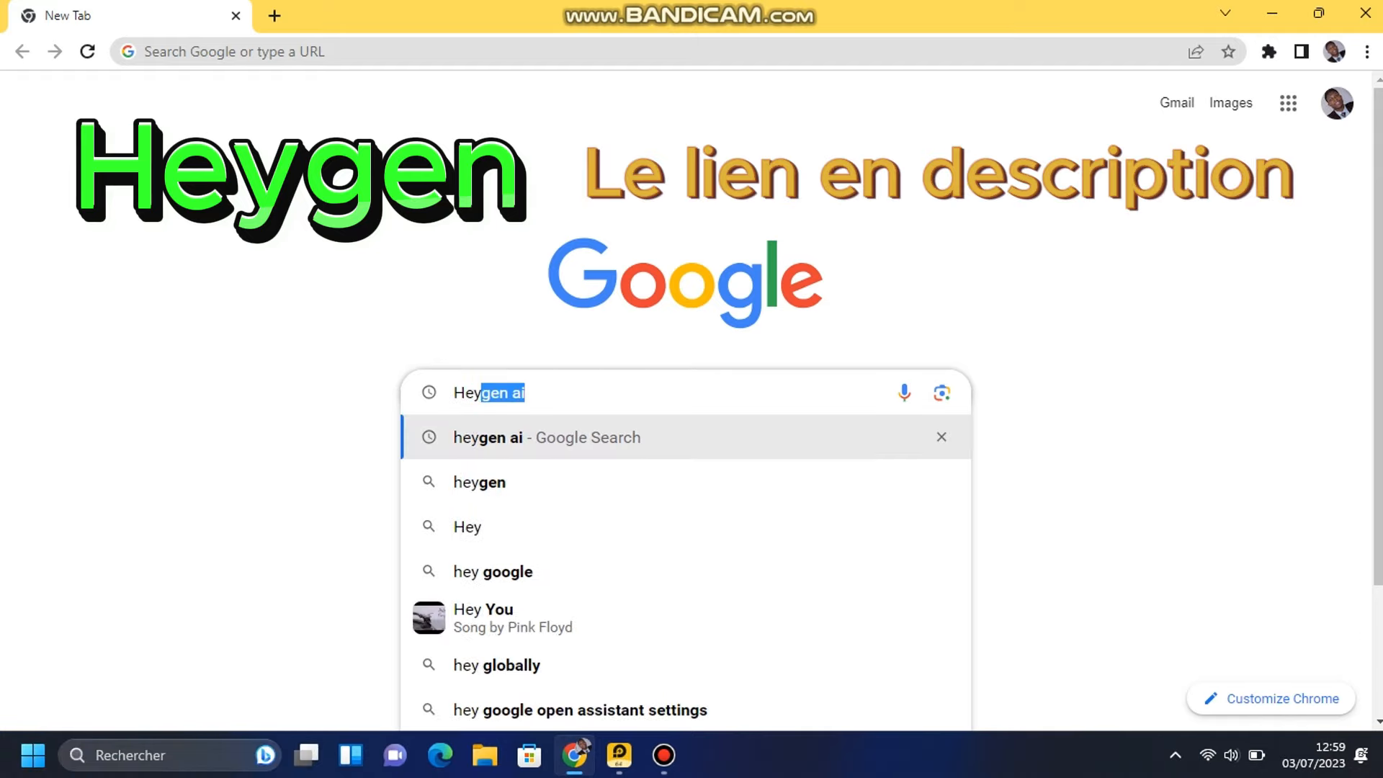
type("gen")
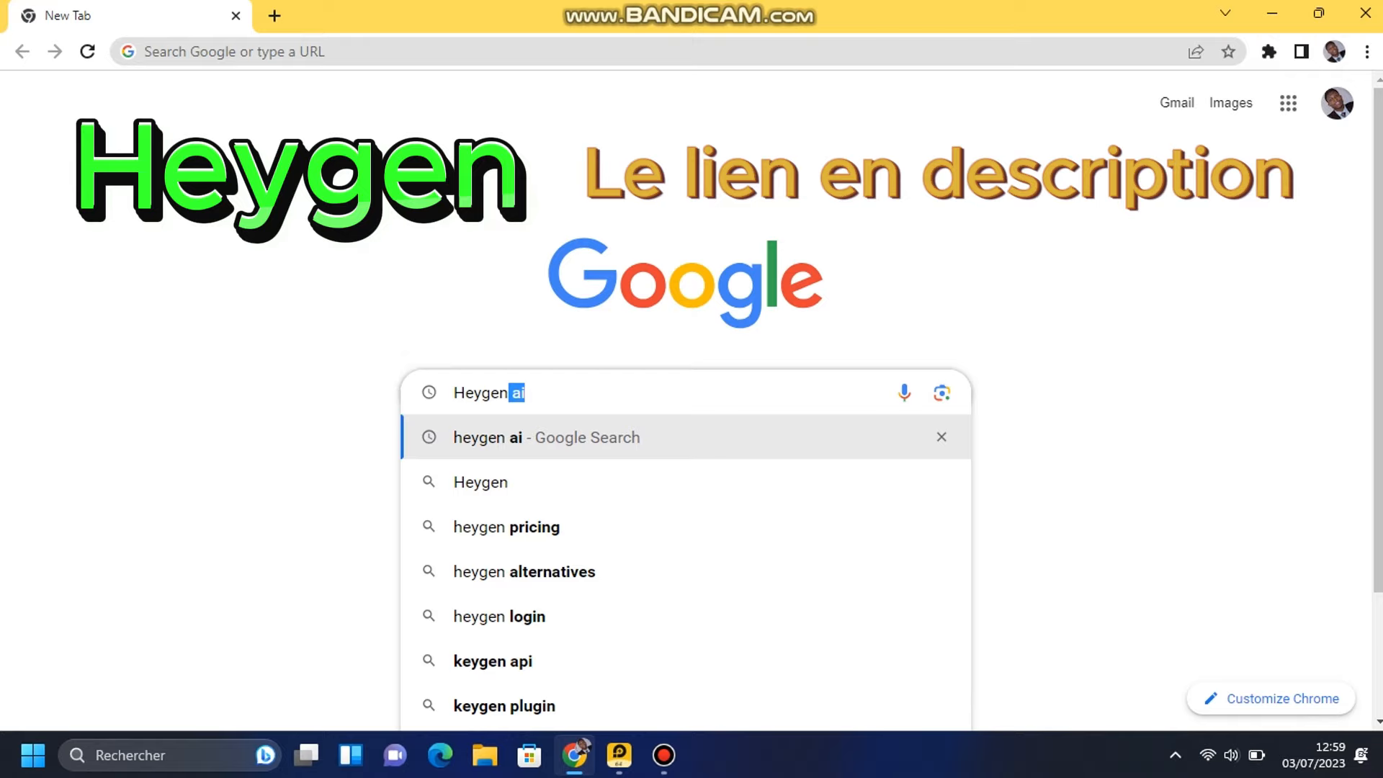
type("ai")
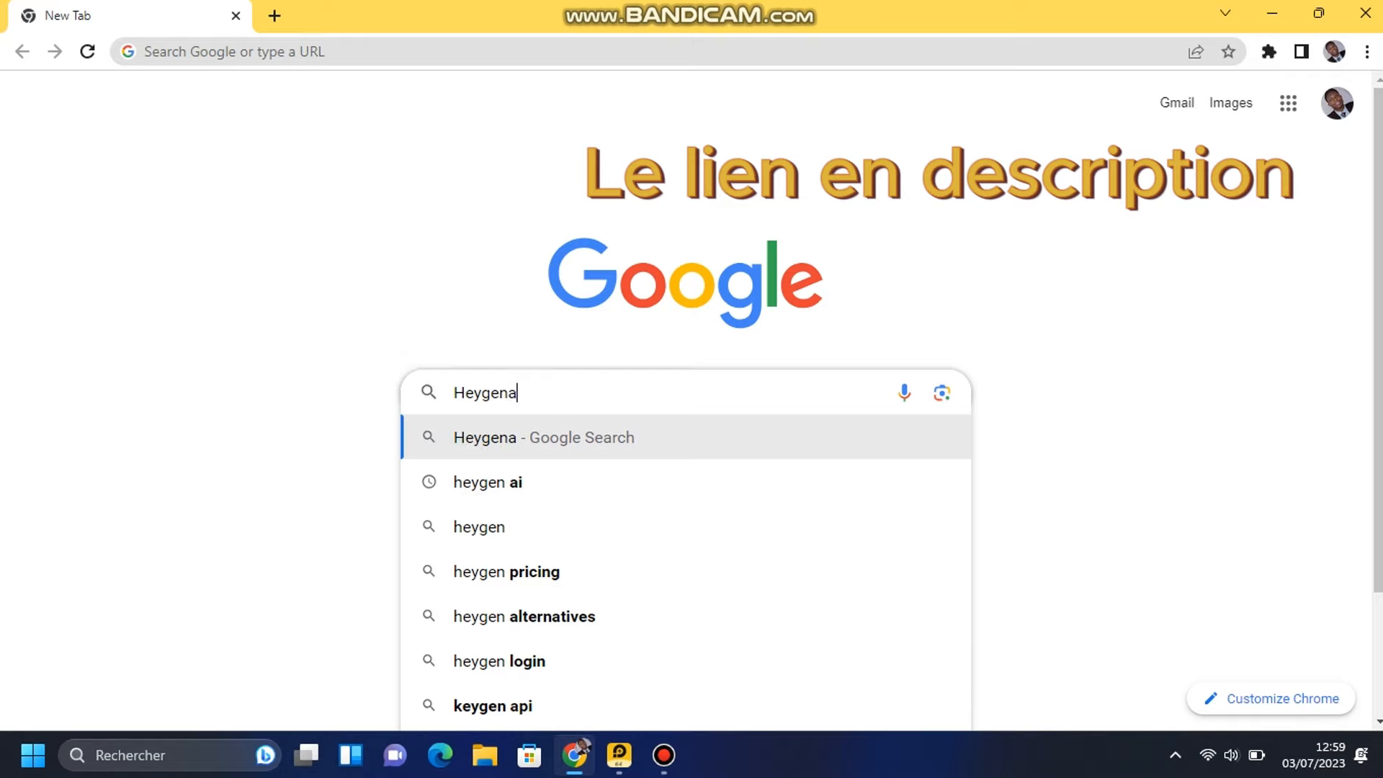
key("BackSpace")
key("BackSpace")
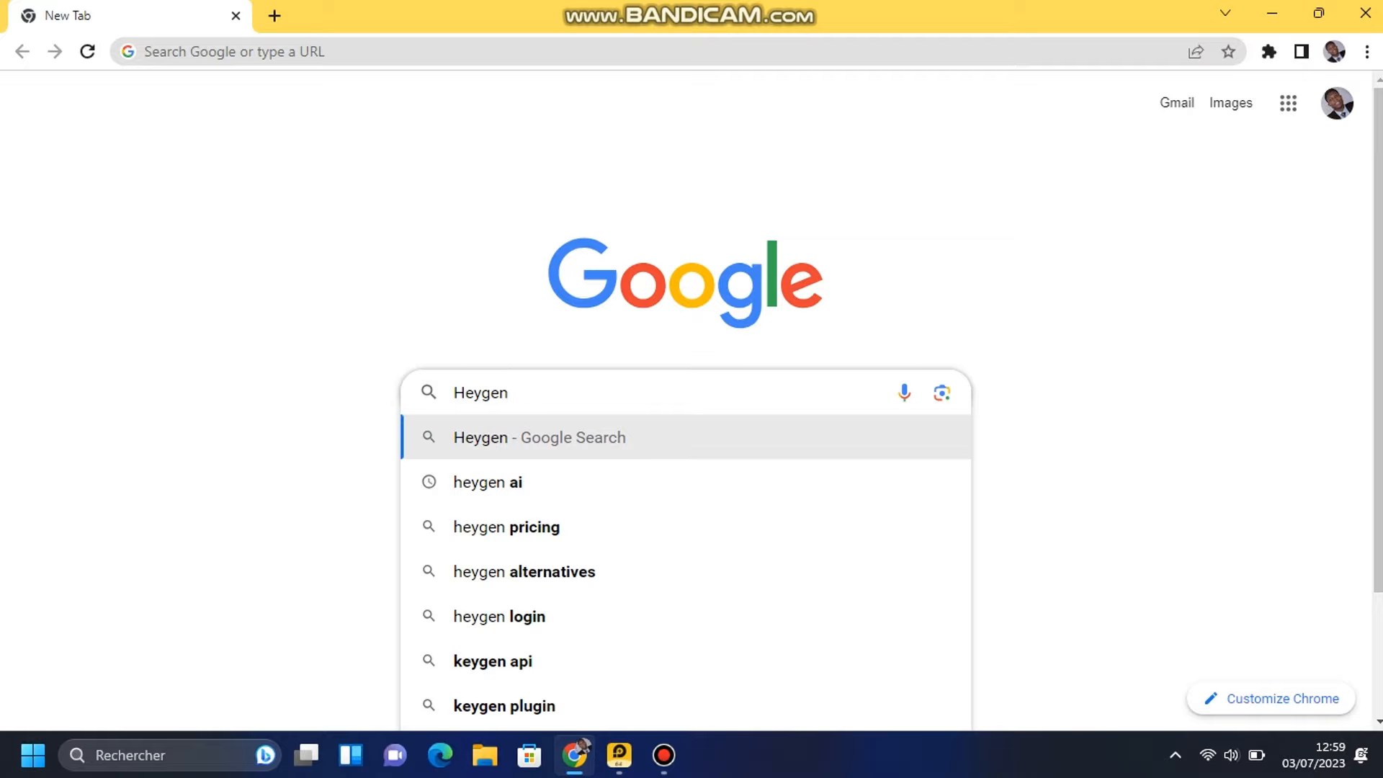
key("Return")
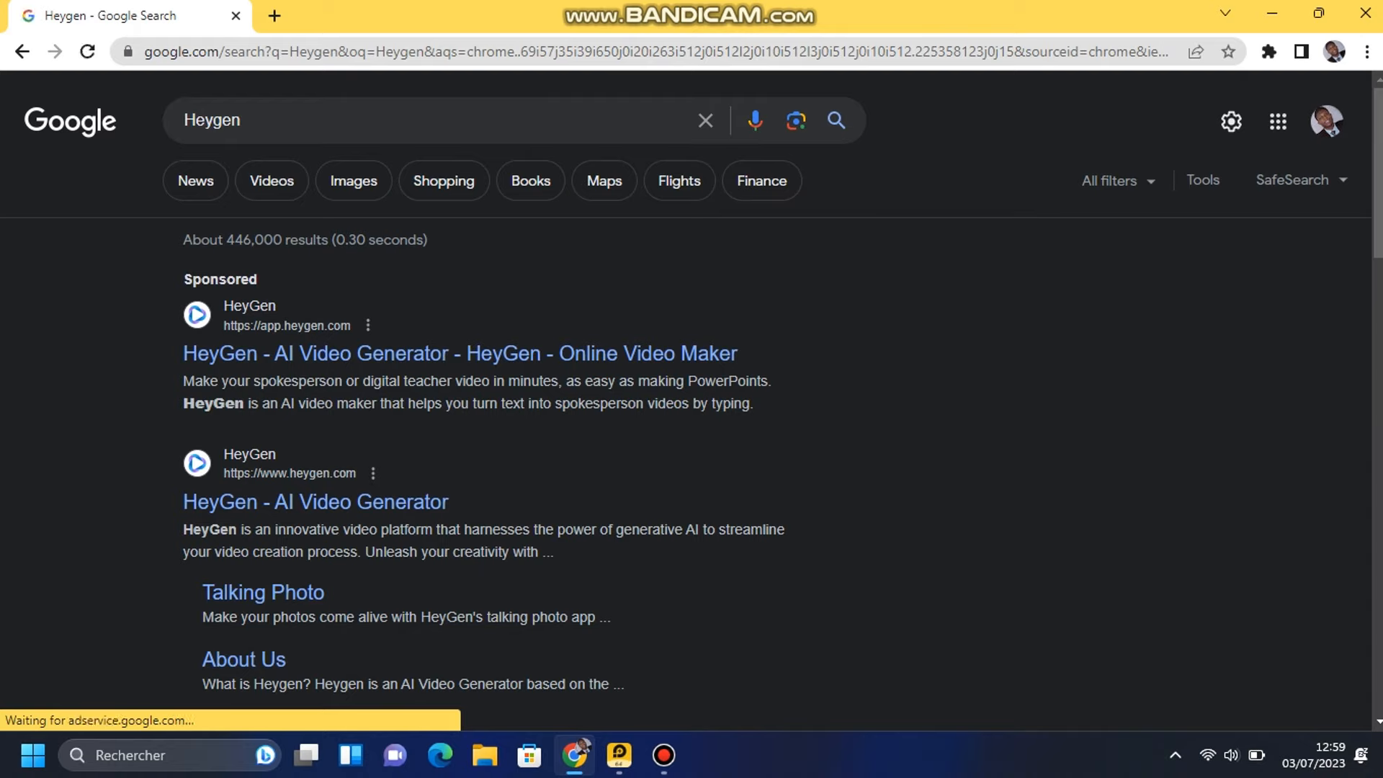
Open the HeyGen site from the sponsored result and start creating a new video
left_click(466, 365)
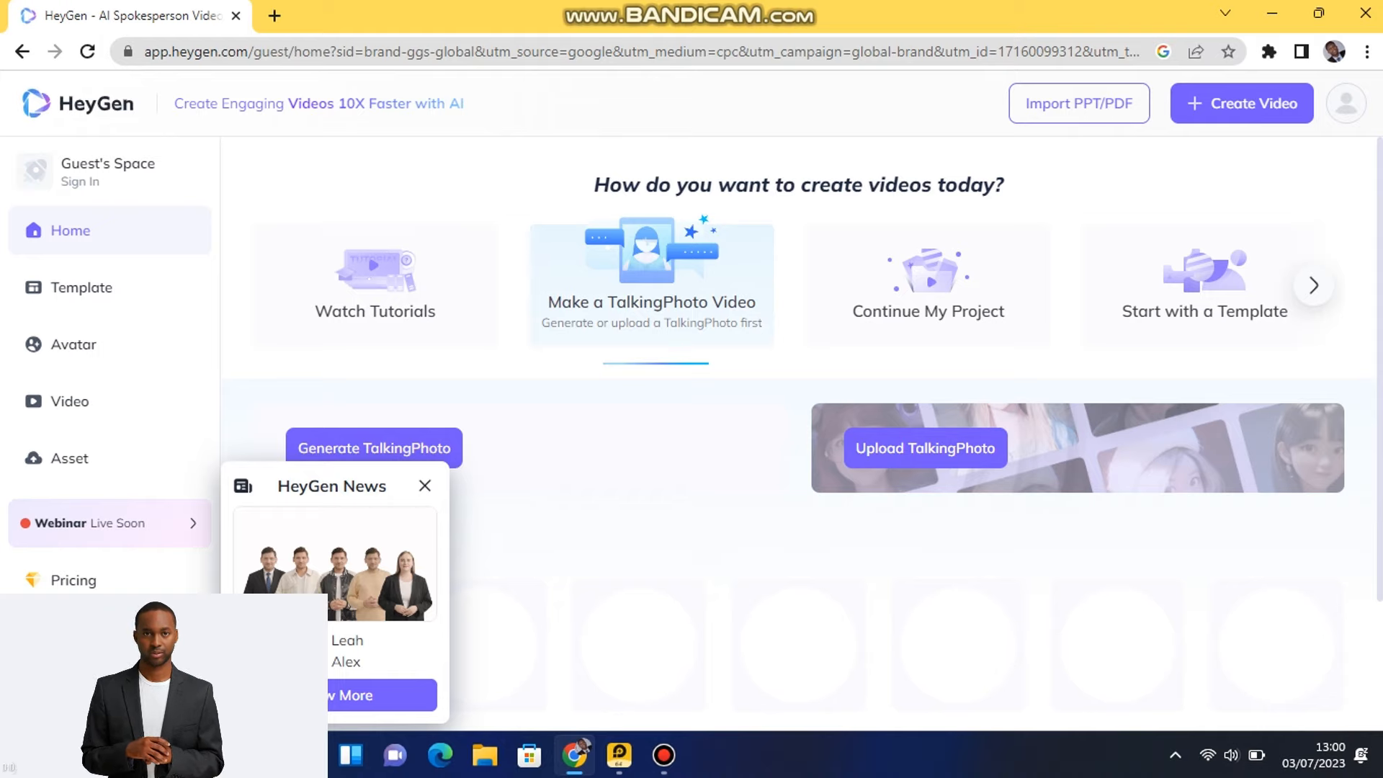
left_click(1248, 105)
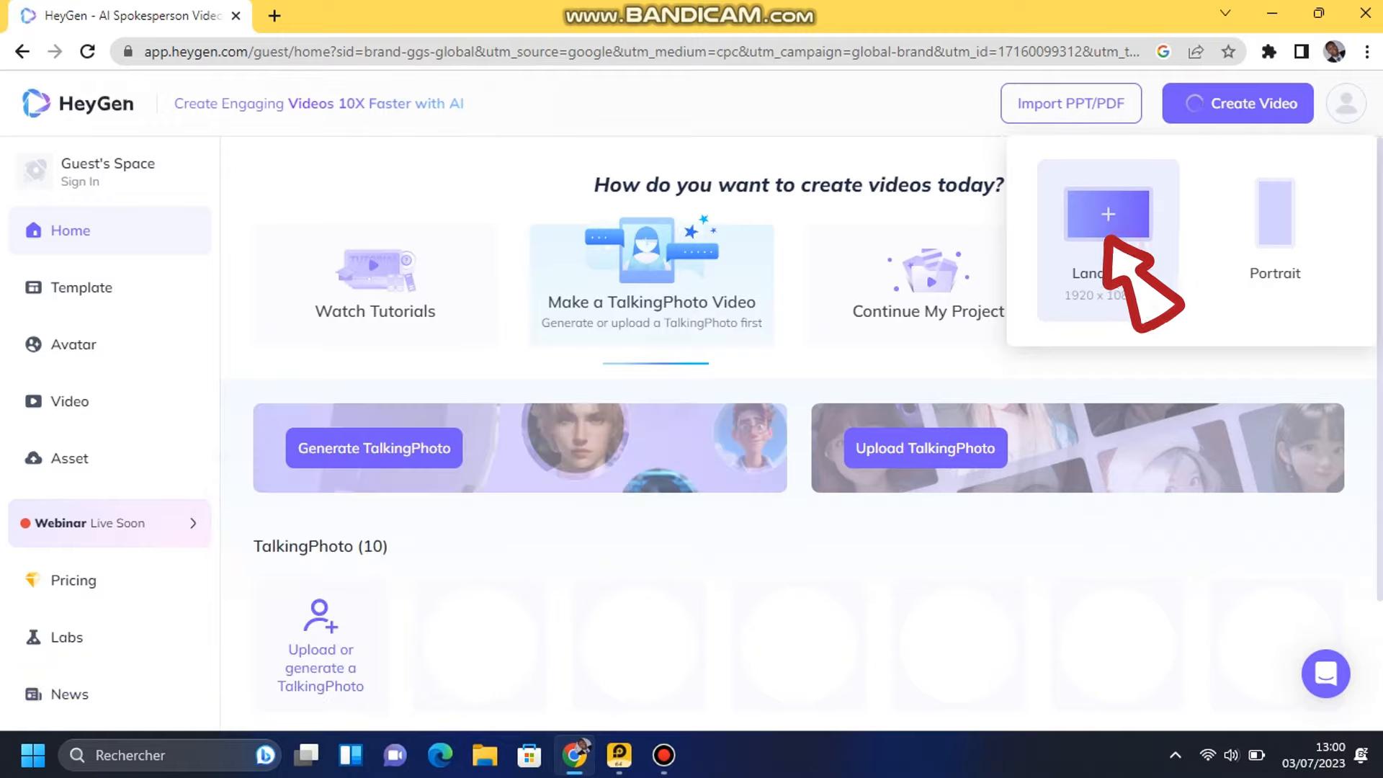
Choose the Landscape format to open a 'My First Video' draft in the editor
left_click(1112, 247)
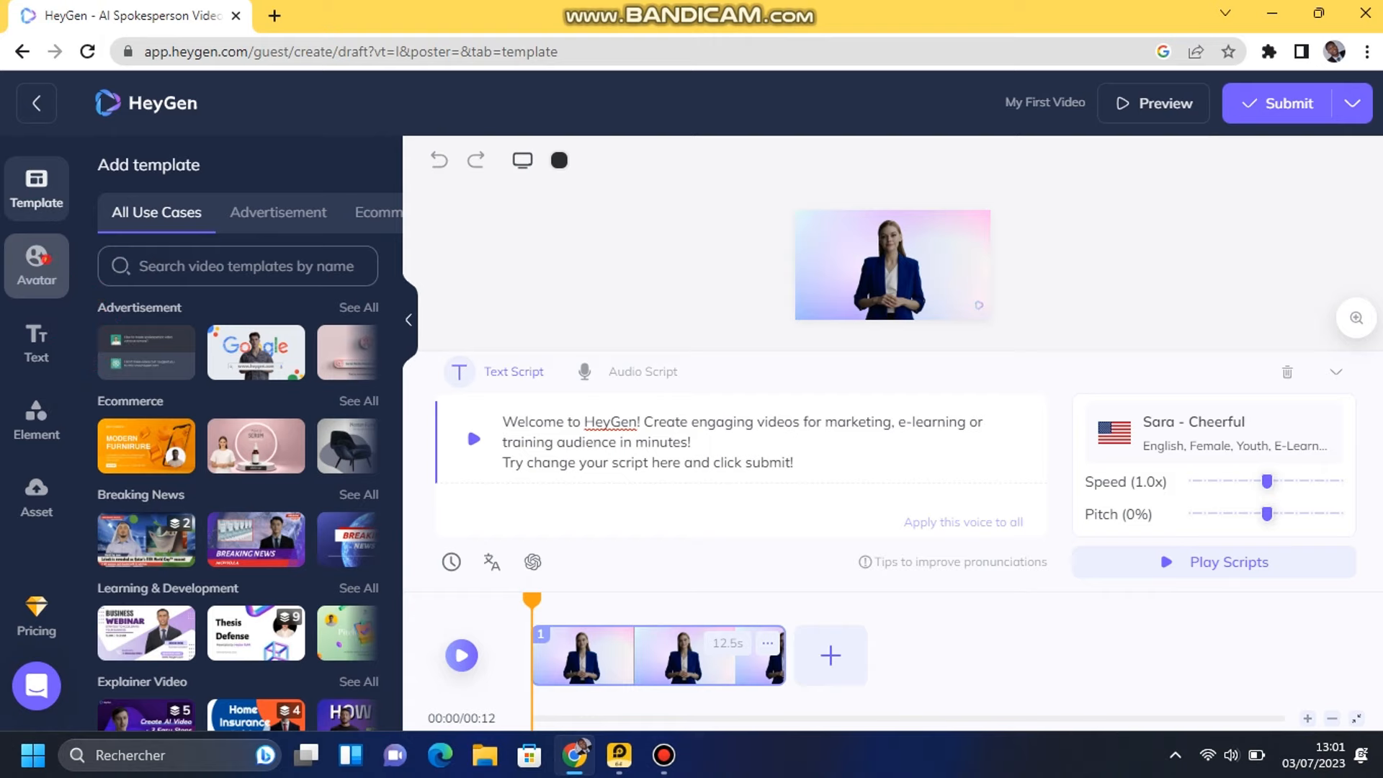
Replace the Sara presenter with the Jake avatar from the Avatar Library
left_click(36, 263)
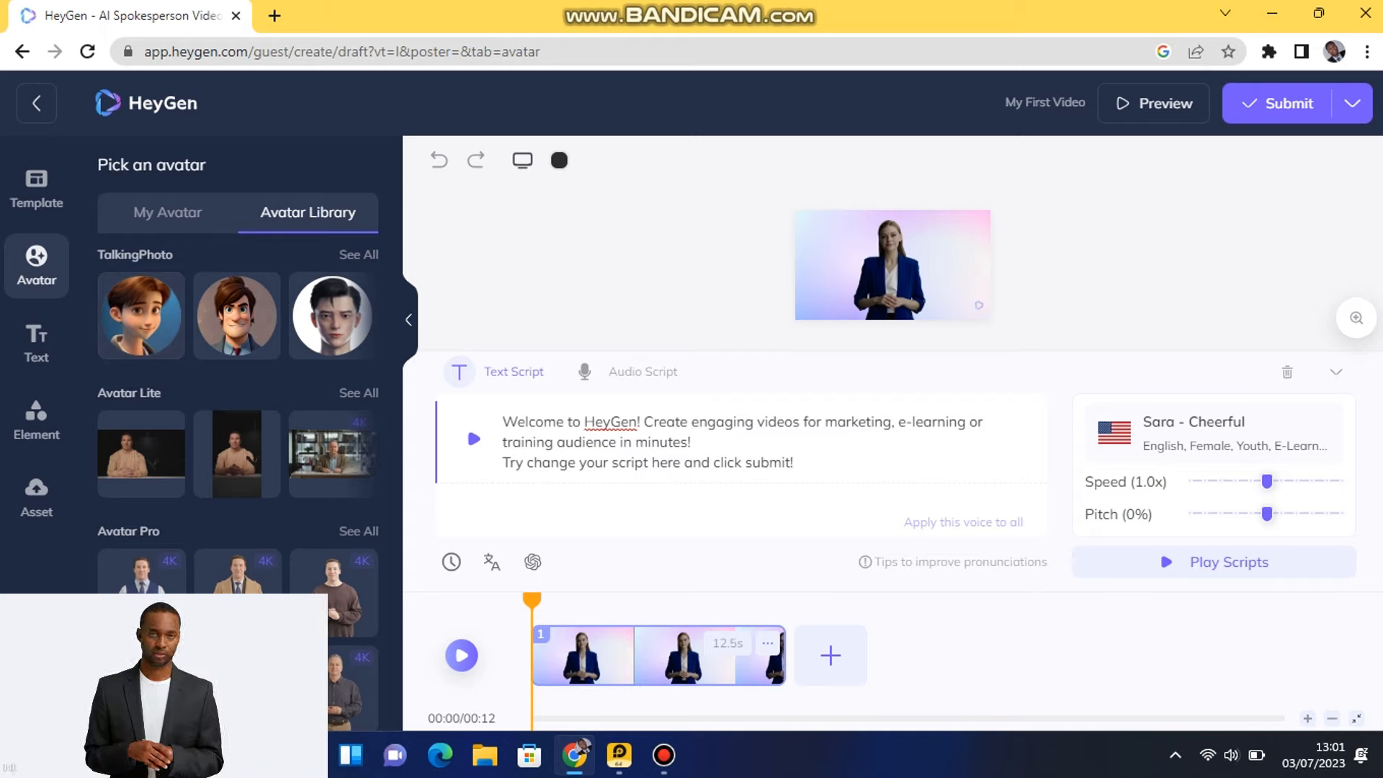
mouse_move(332, 454)
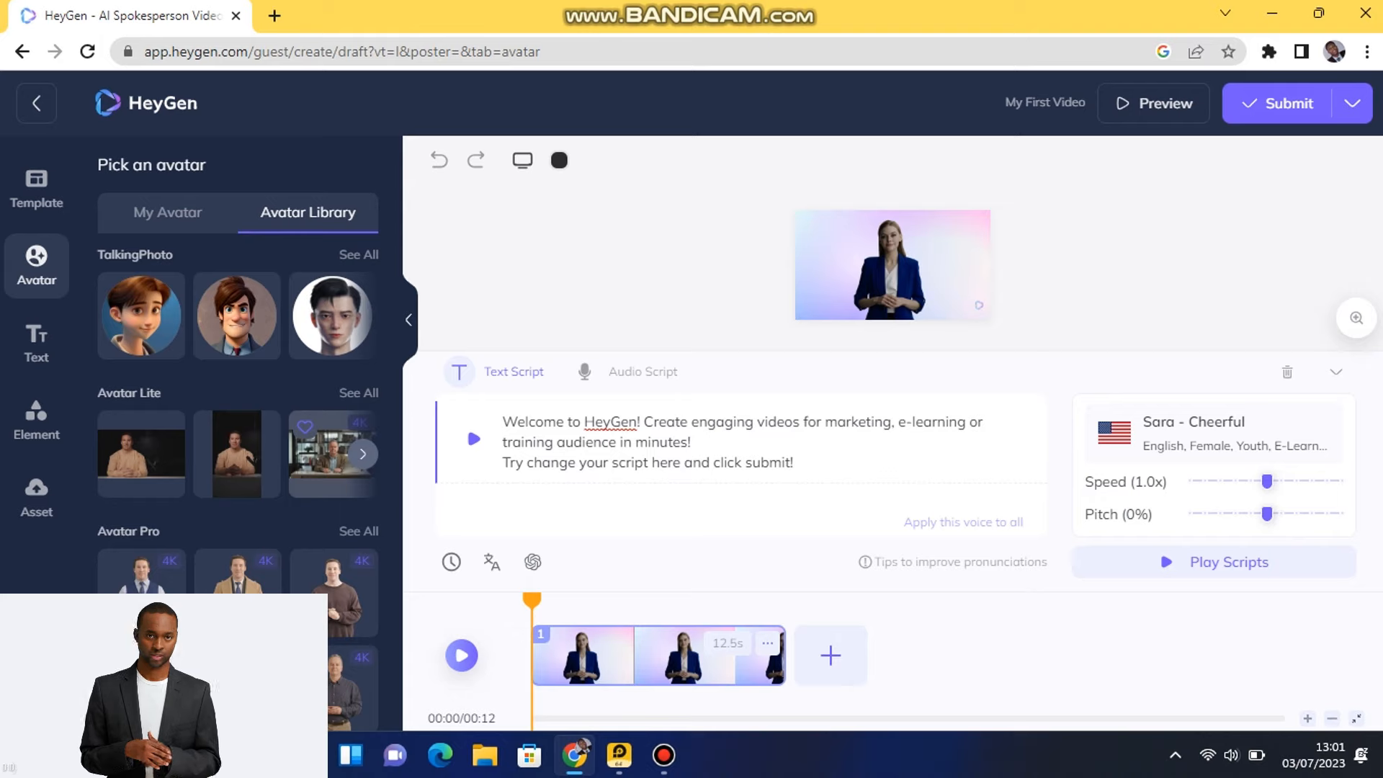
scroll(332, 461, "down", 5)
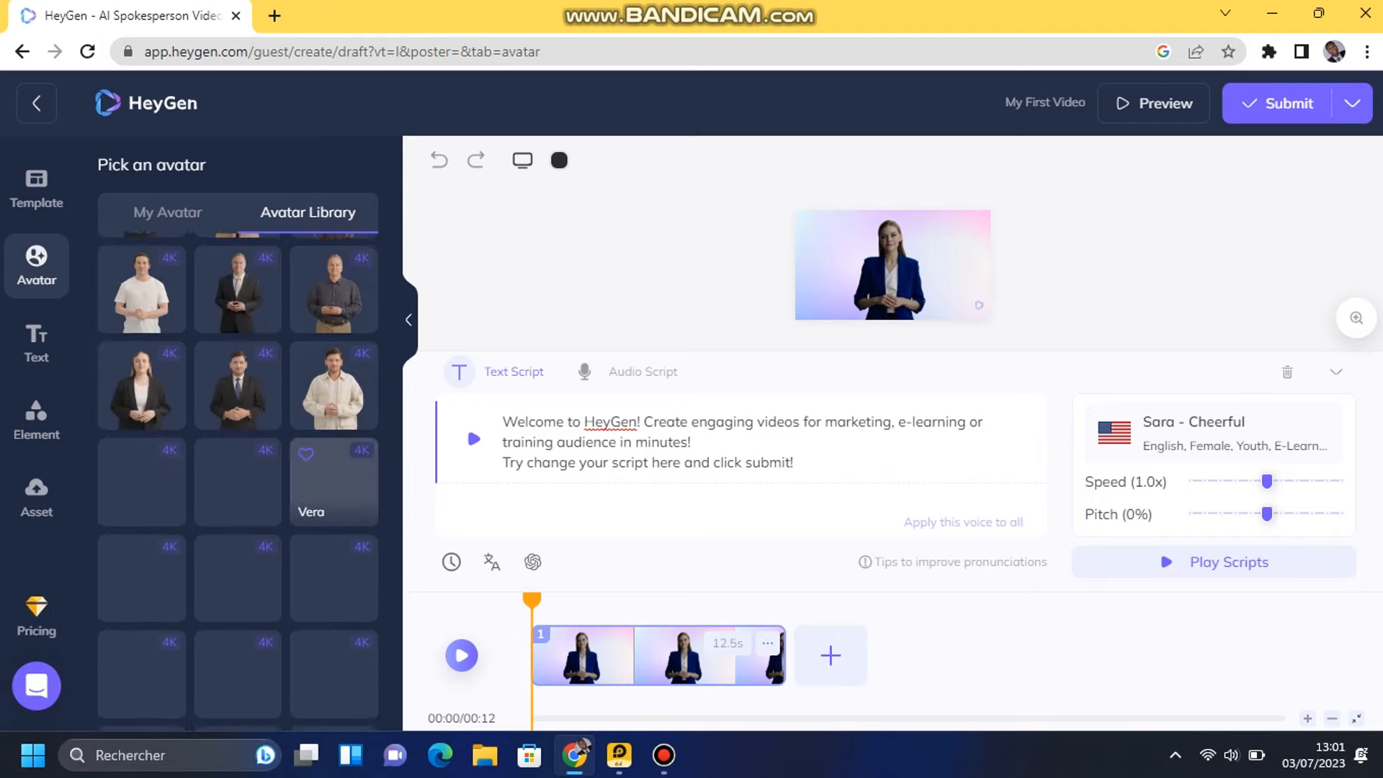
scroll(331, 461, "down", 2)
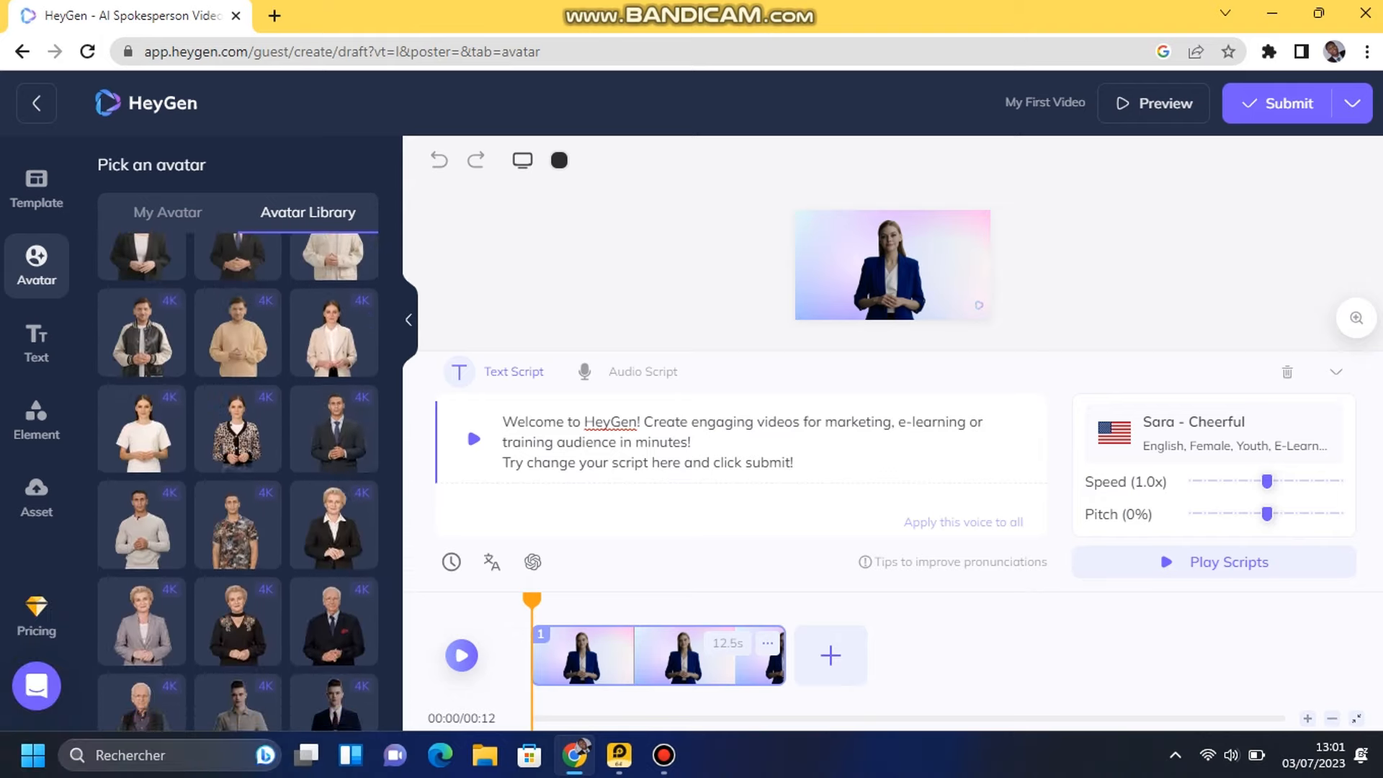
scroll(334, 504, "down", 3)
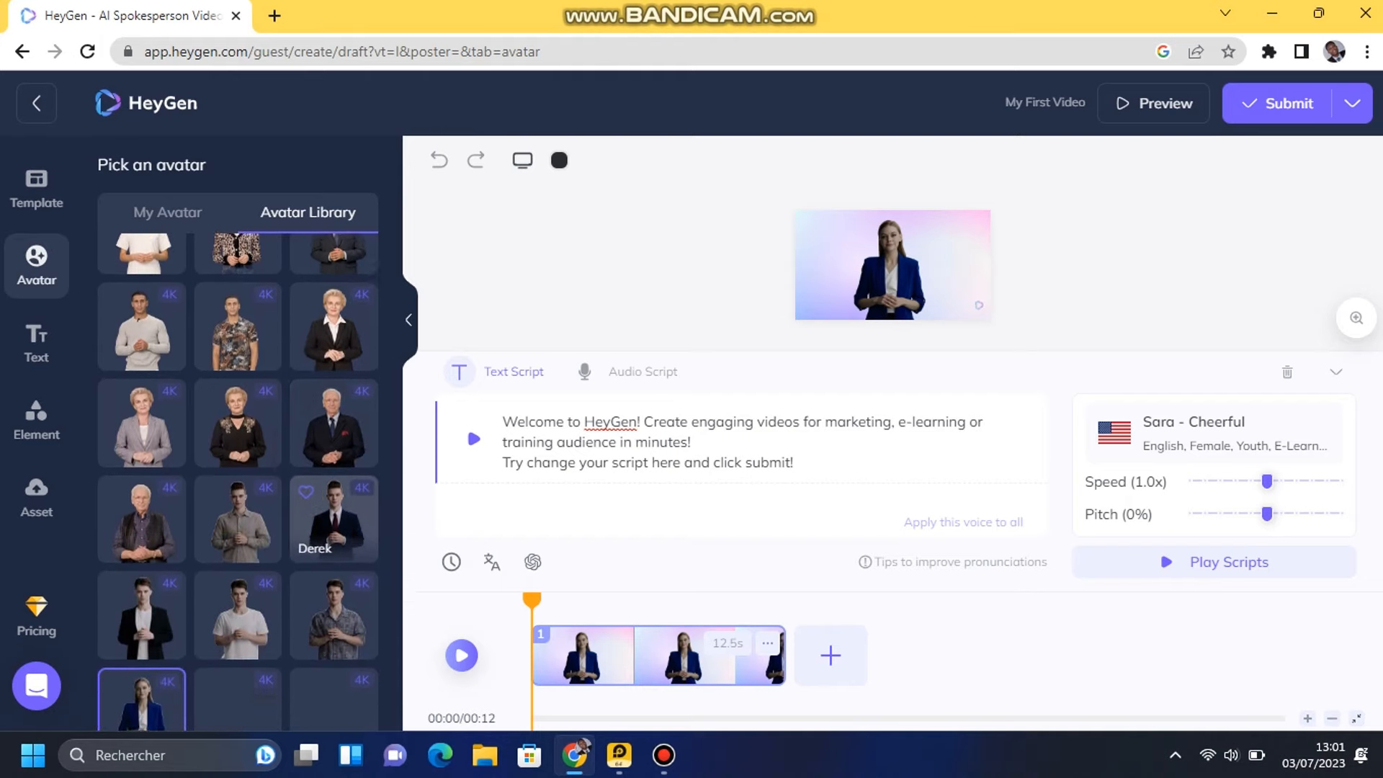
scroll(306, 497, "down", 3)
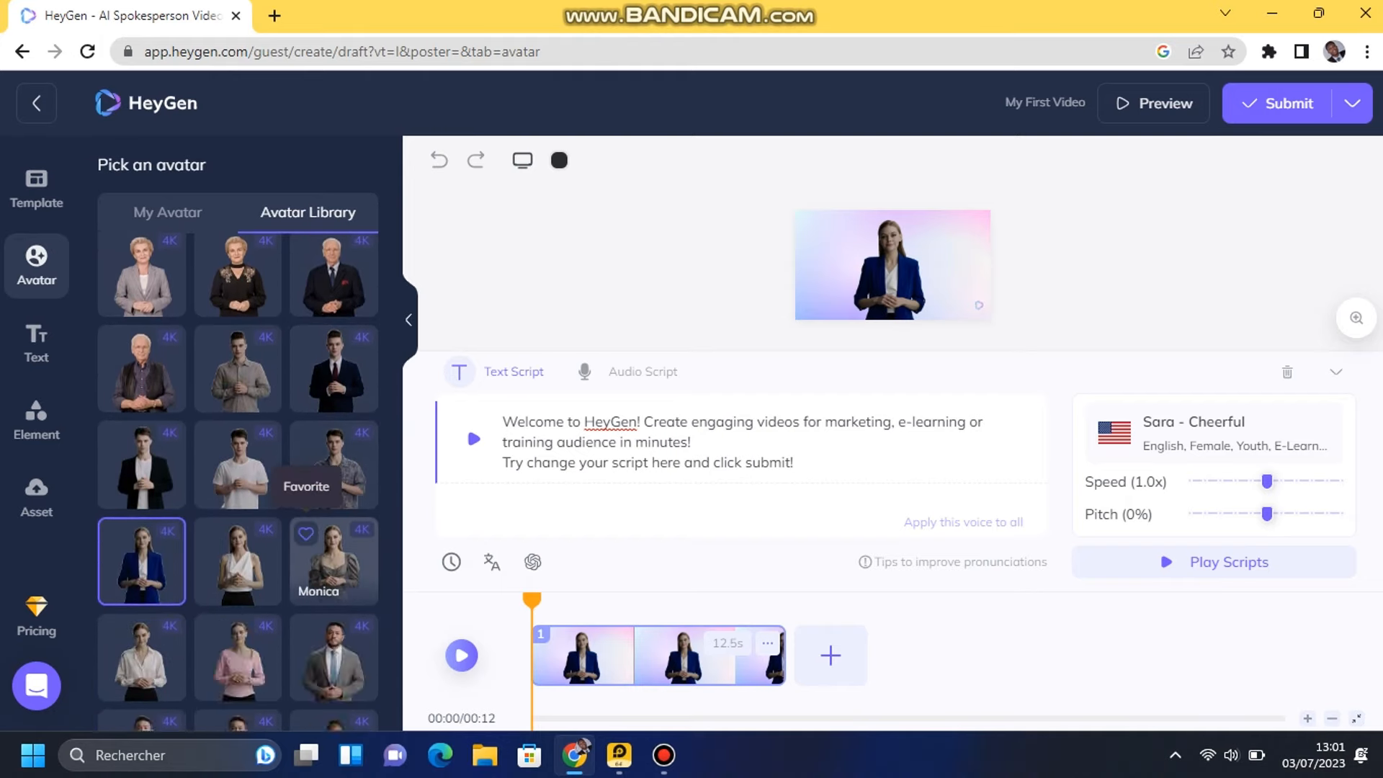
scroll(306, 533, "down", 2)
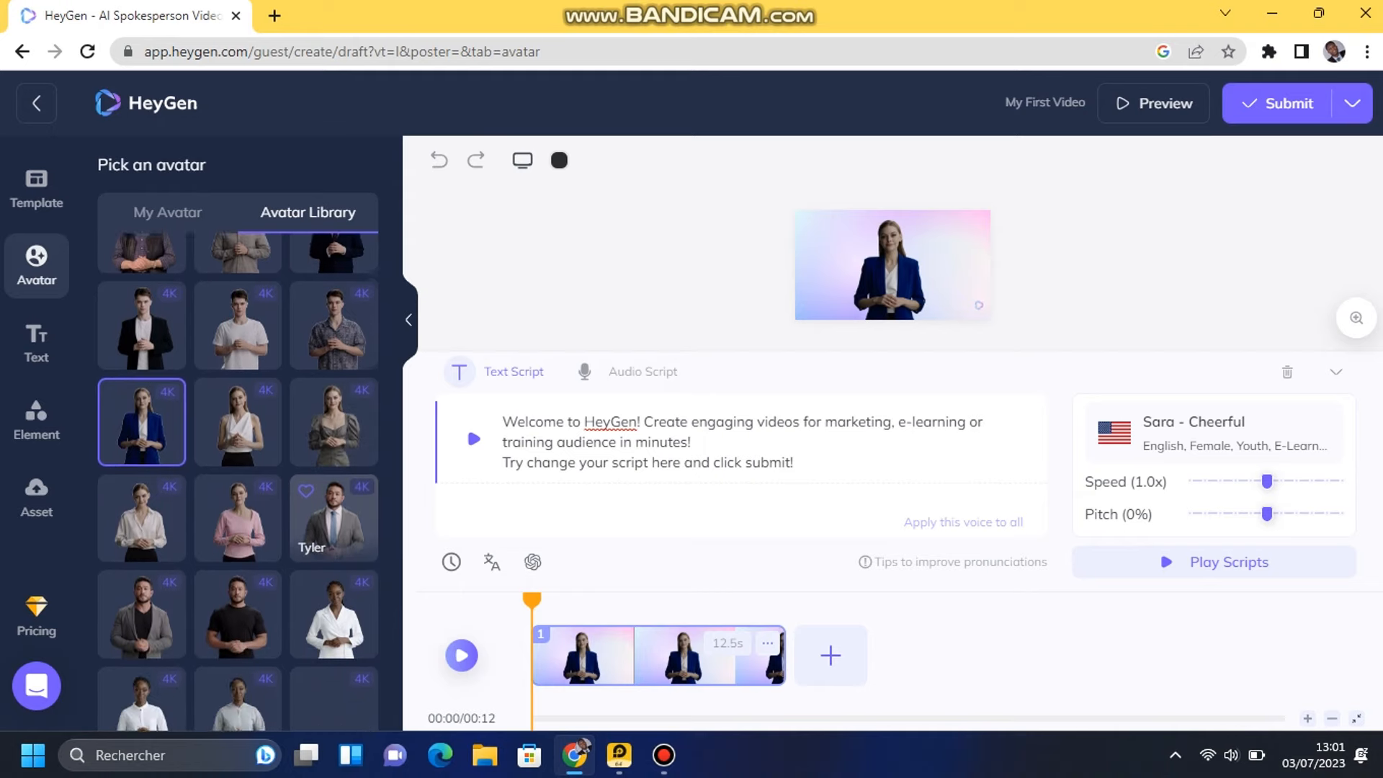
scroll(334, 518, "down", 4)
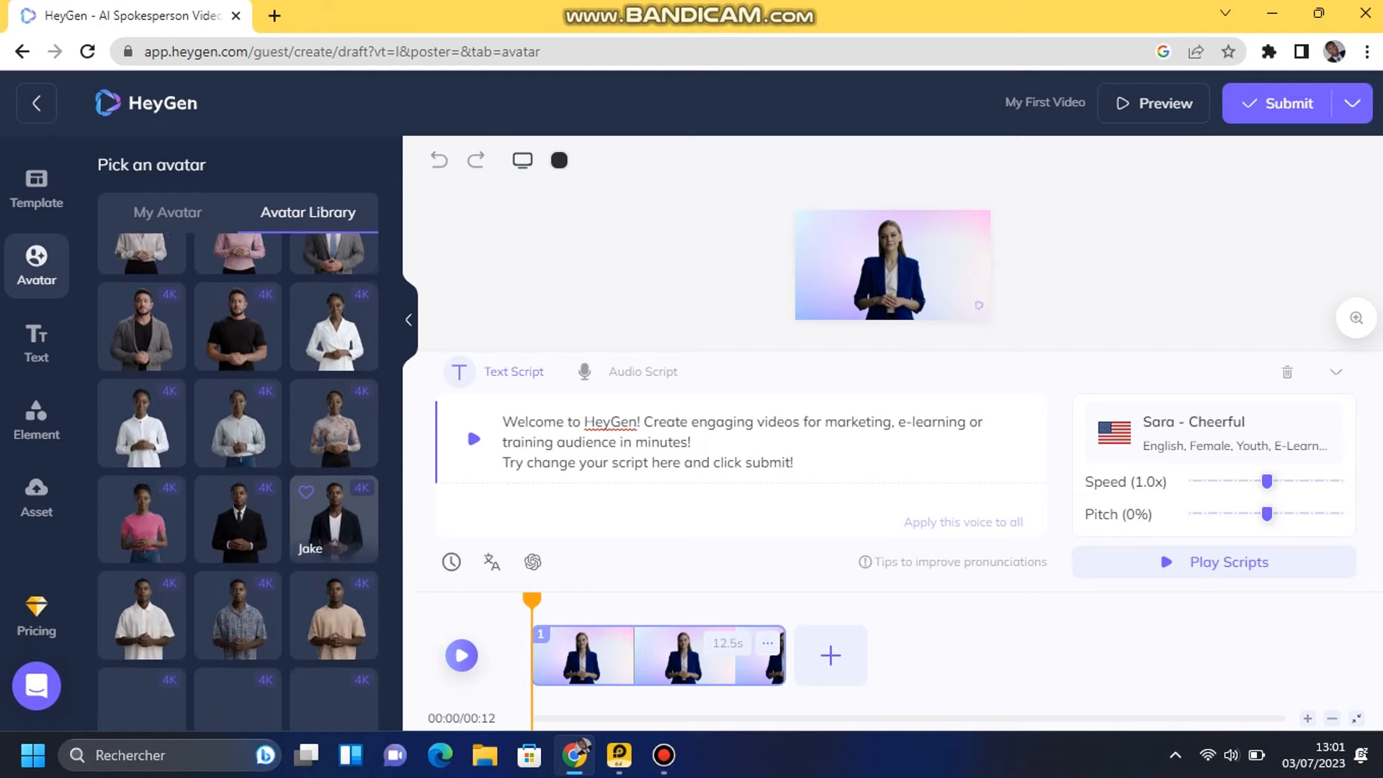
scroll(334, 544, "down", 1)
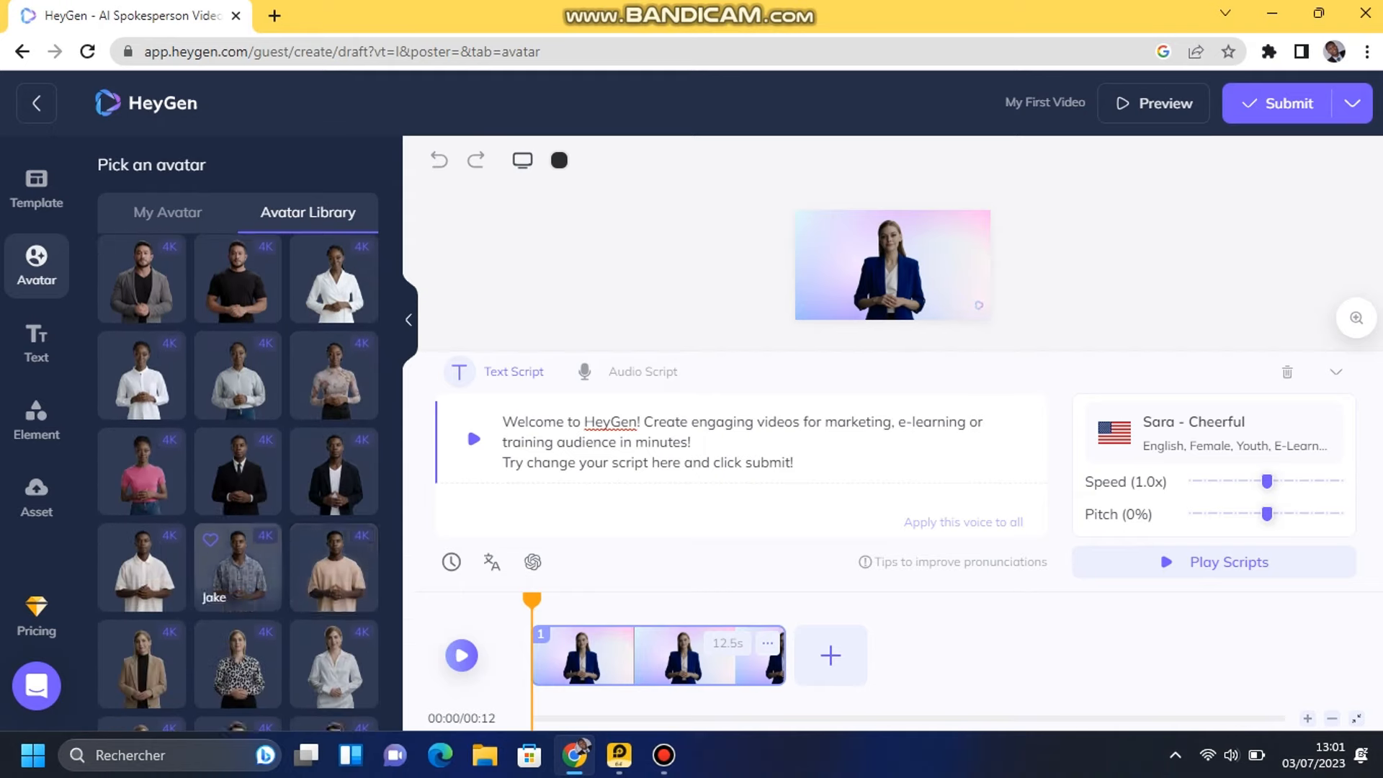
left_click(254, 564)
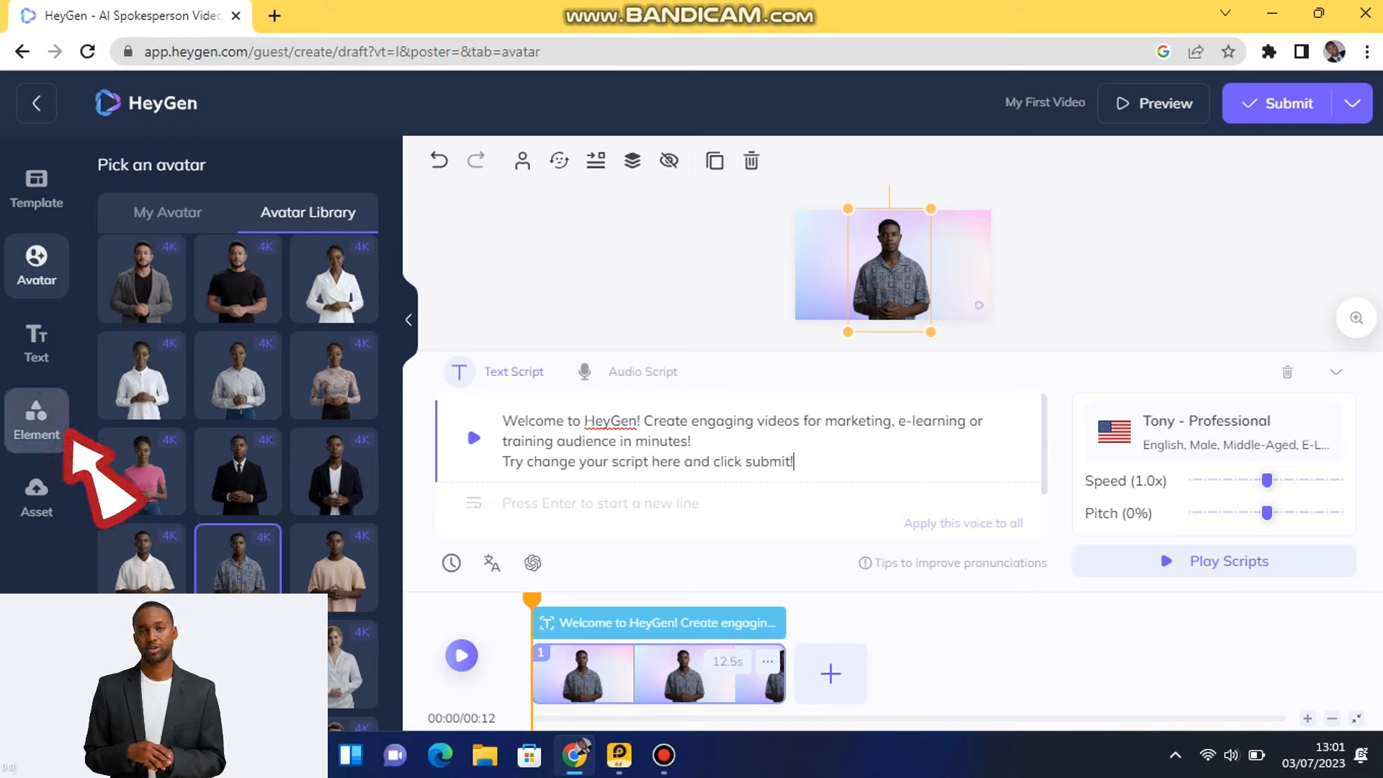
Show the Image stock library within the Element panel
left_click(55, 421)
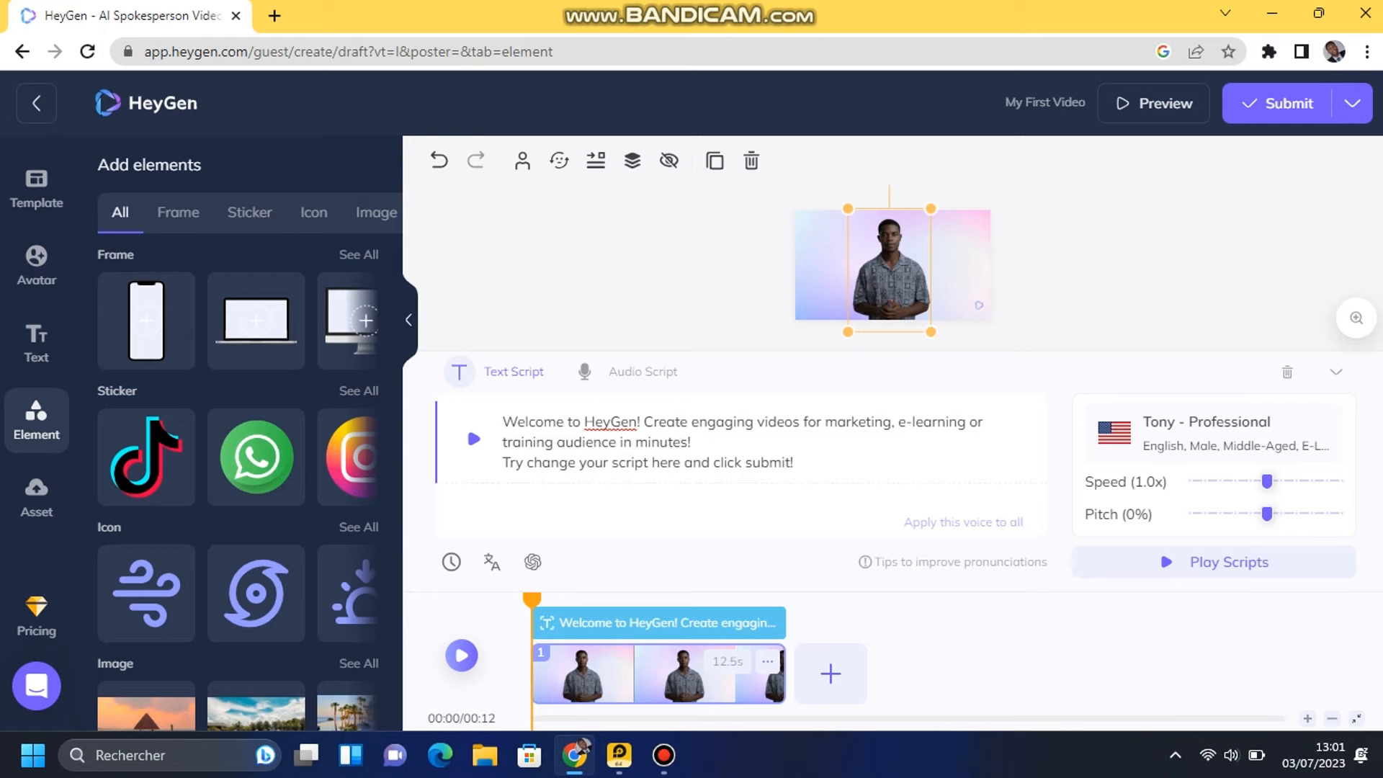
scroll(237, 483, "down", 3)
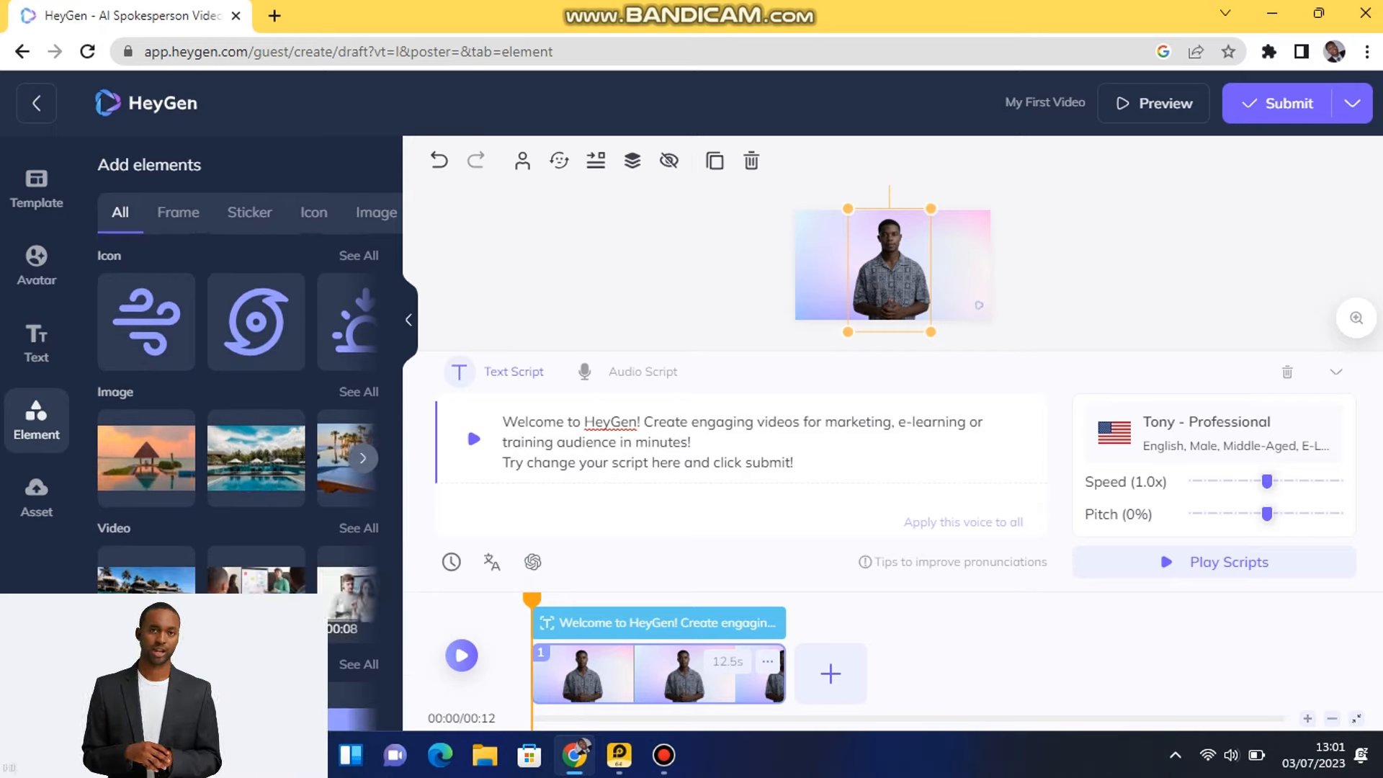
scroll(237, 476, "down", 2)
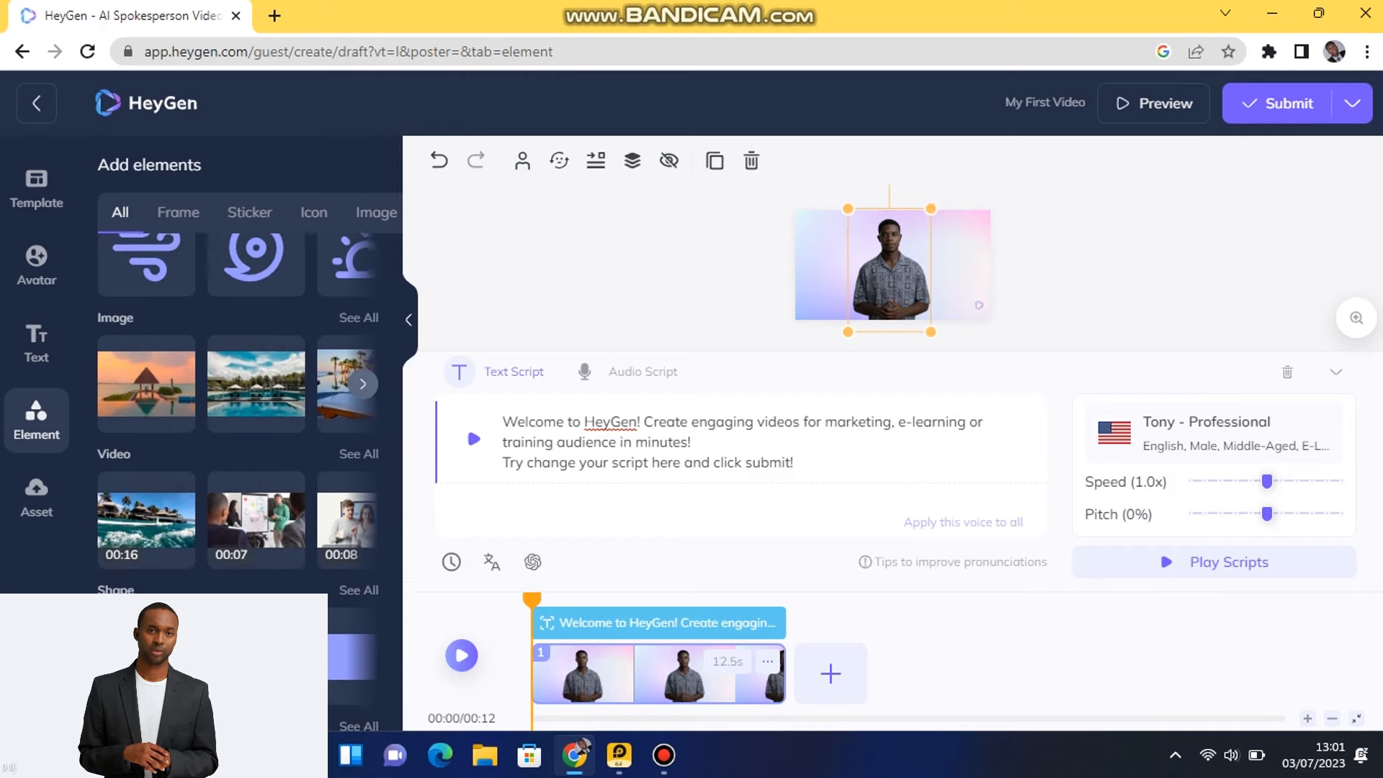
scroll(238, 432, "down", 2)
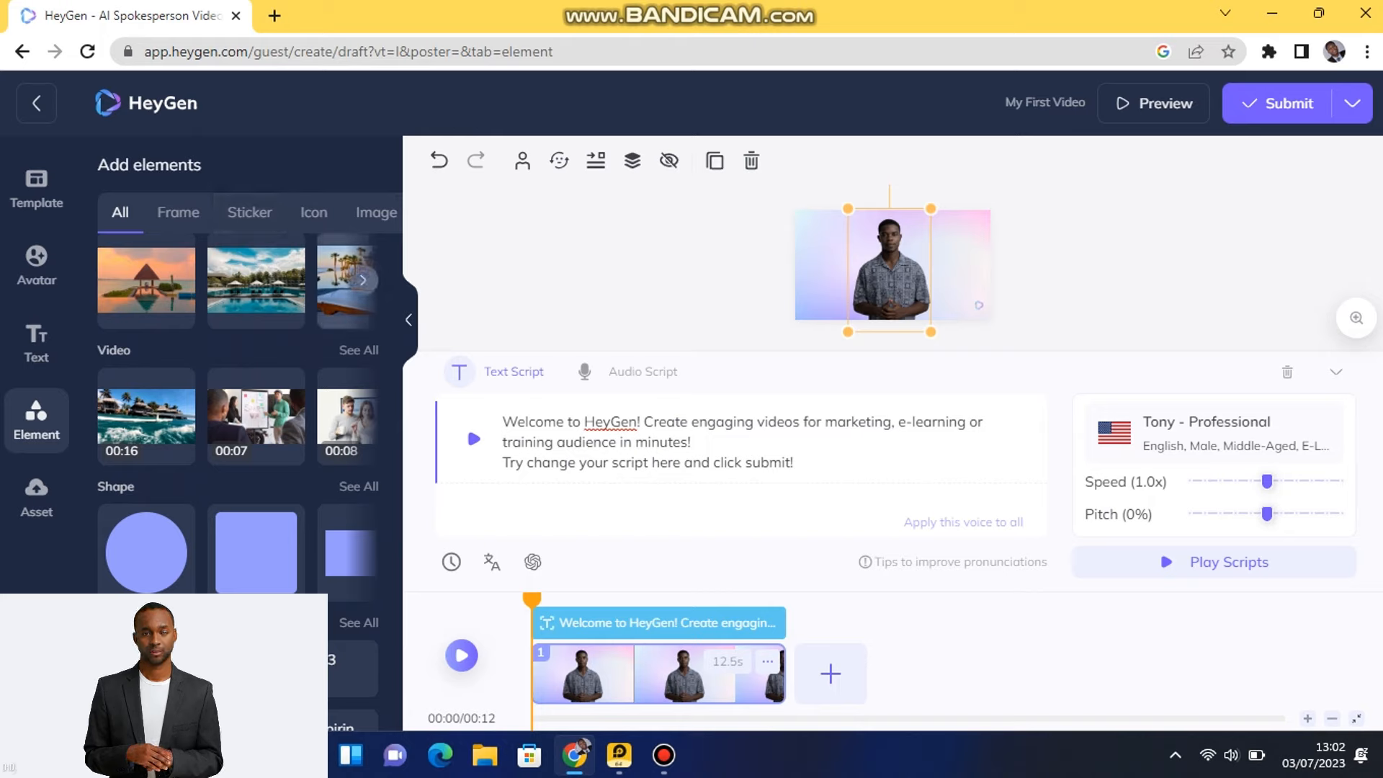
scroll(369, 432, "up", 1)
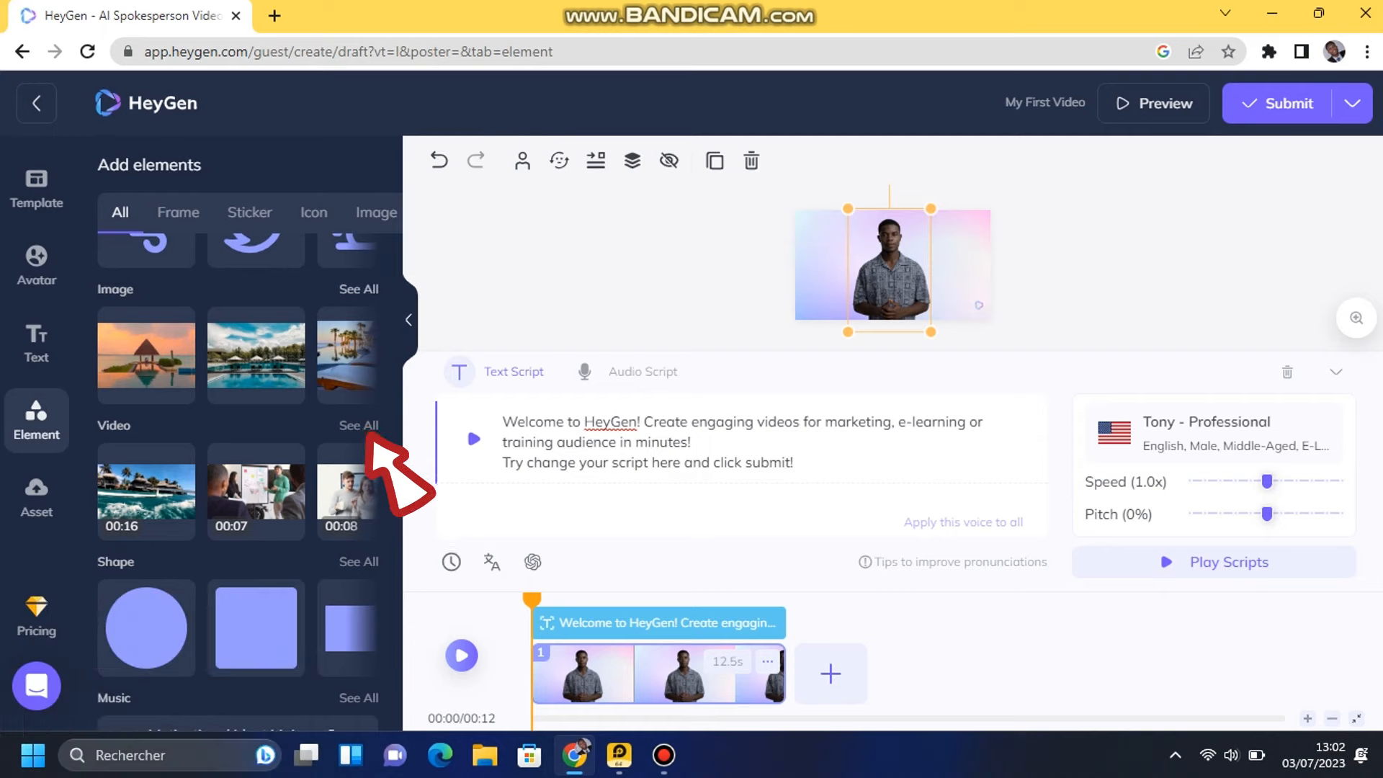
left_click(359, 289)
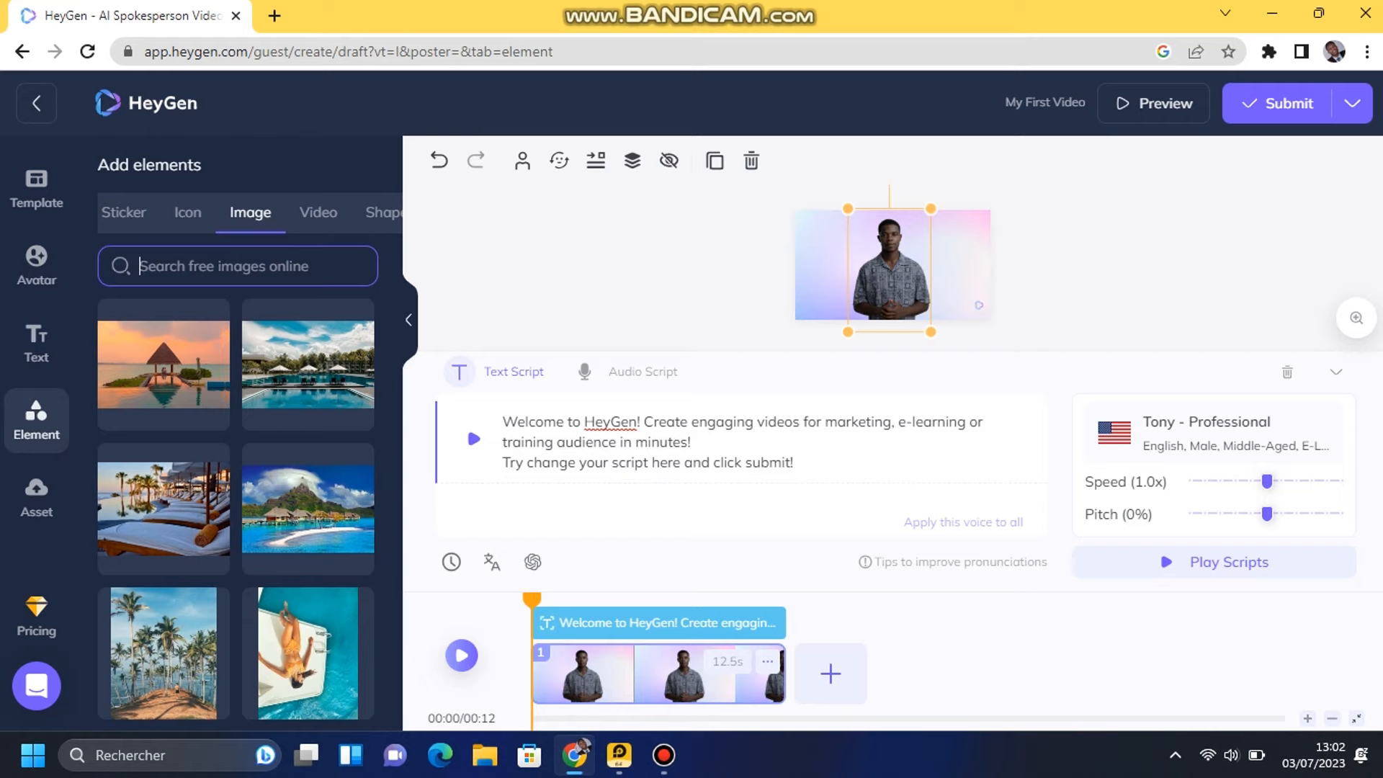
Add a photo-studio image from a 'studio' search and enlarge it to nearly fill the frame
type("st")
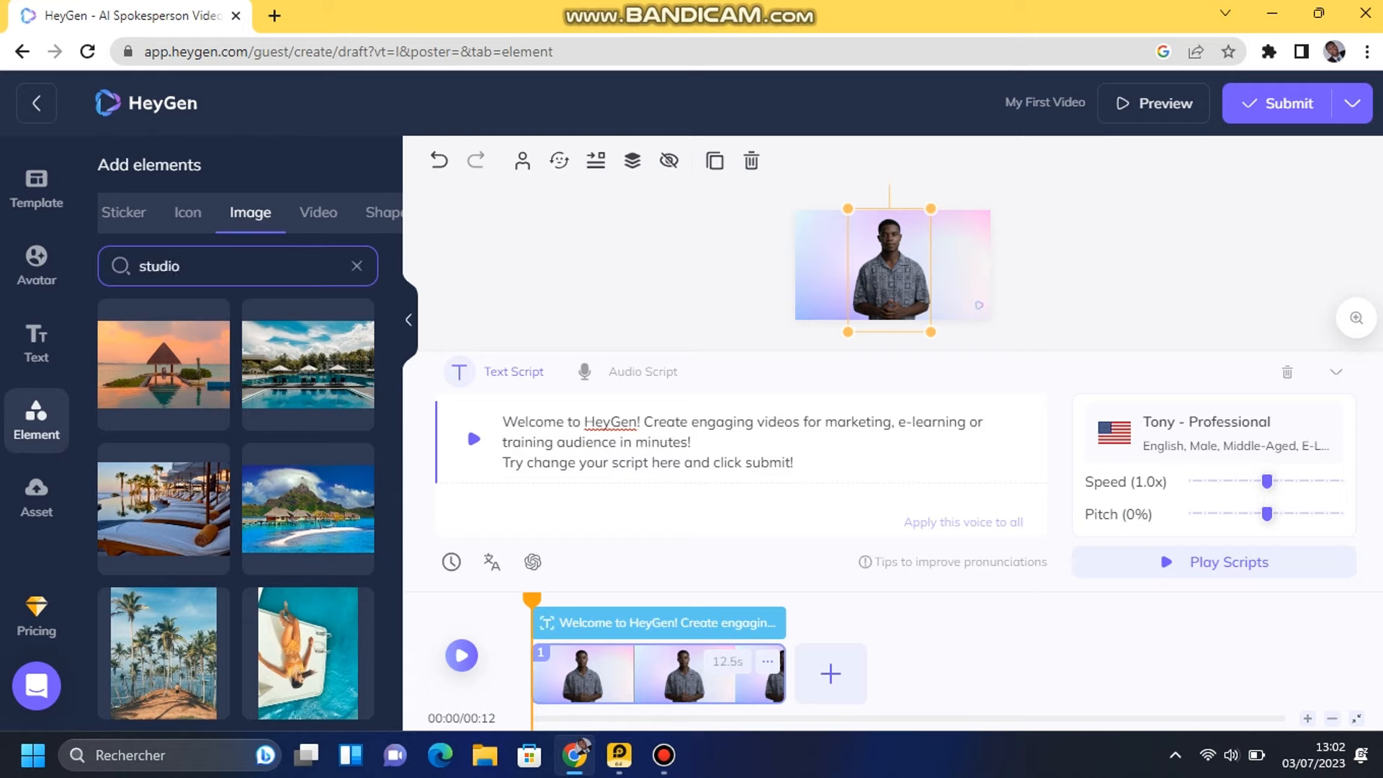
type("udio")
key("Return")
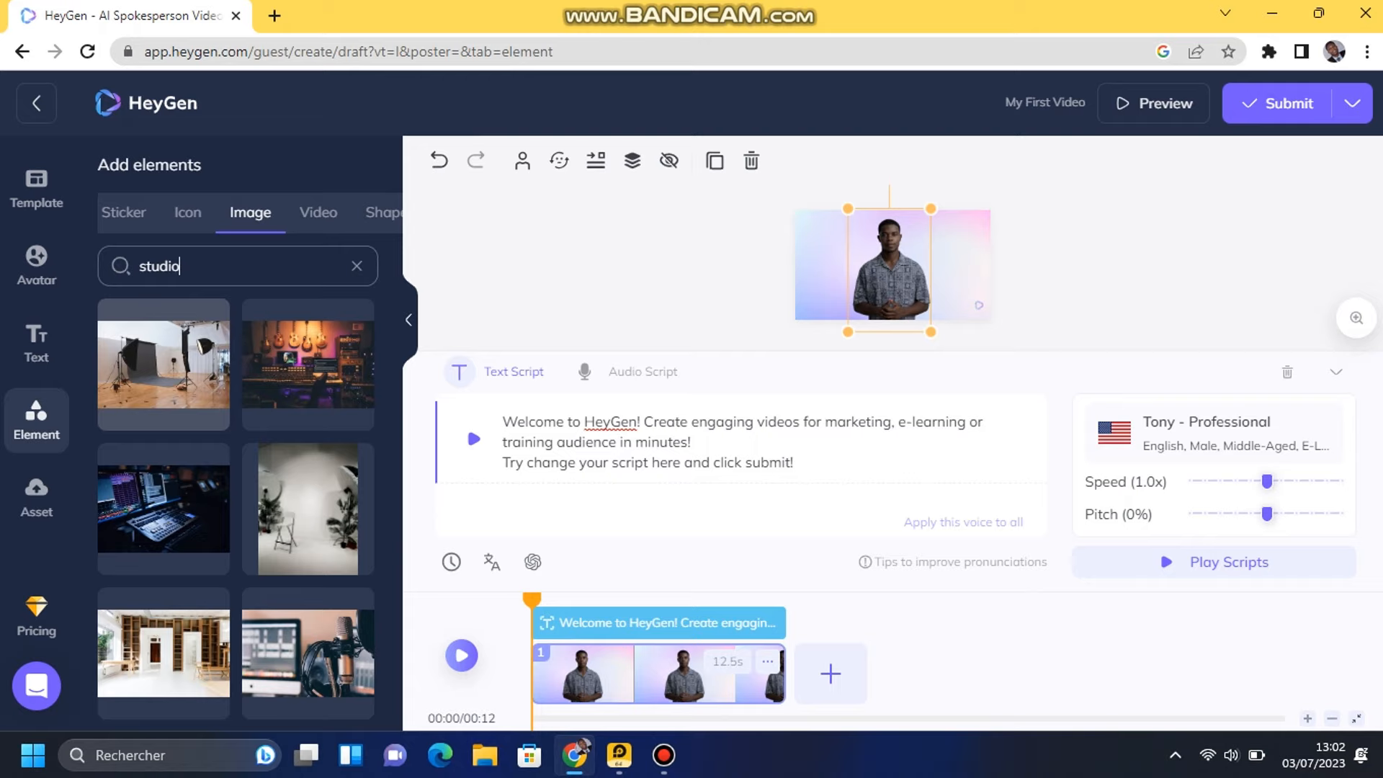
left_click(189, 340)
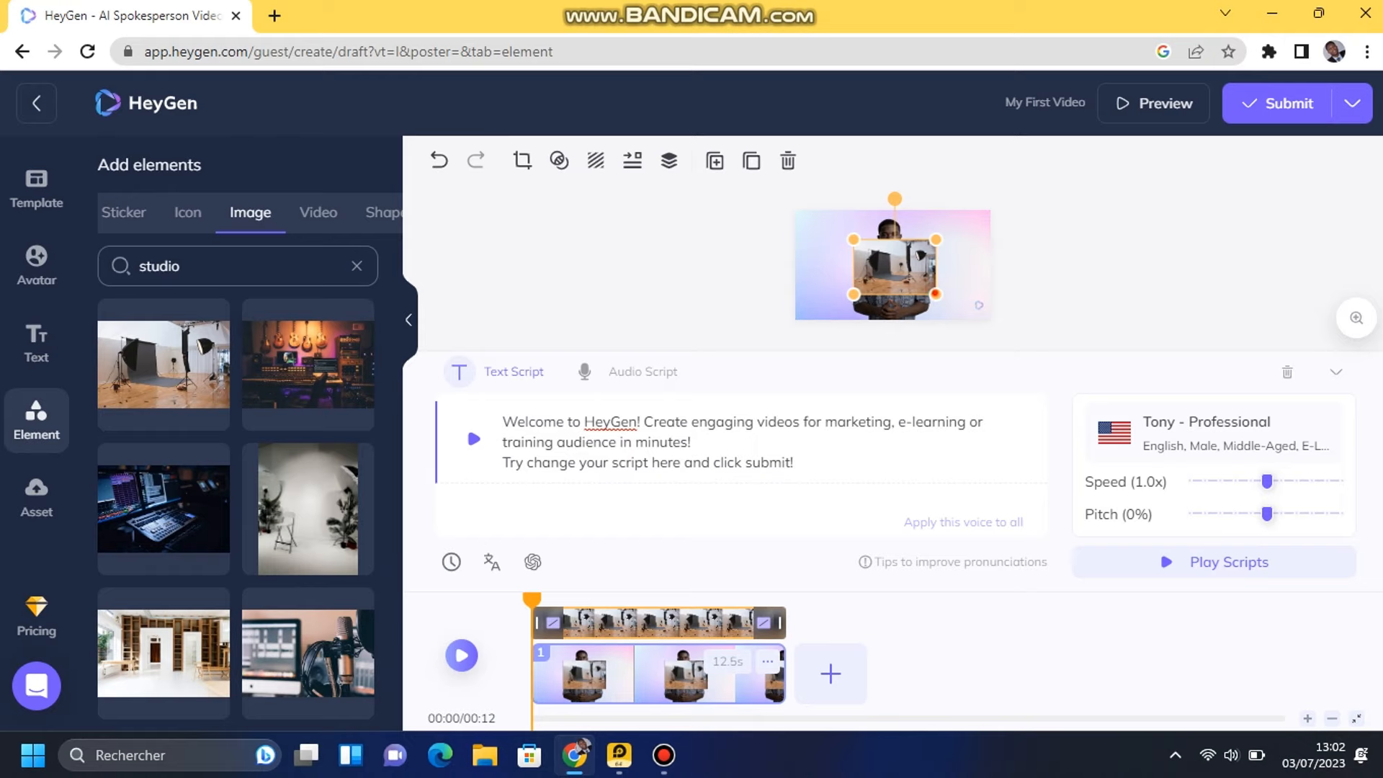
left_click_drag(935, 294, 956, 309)
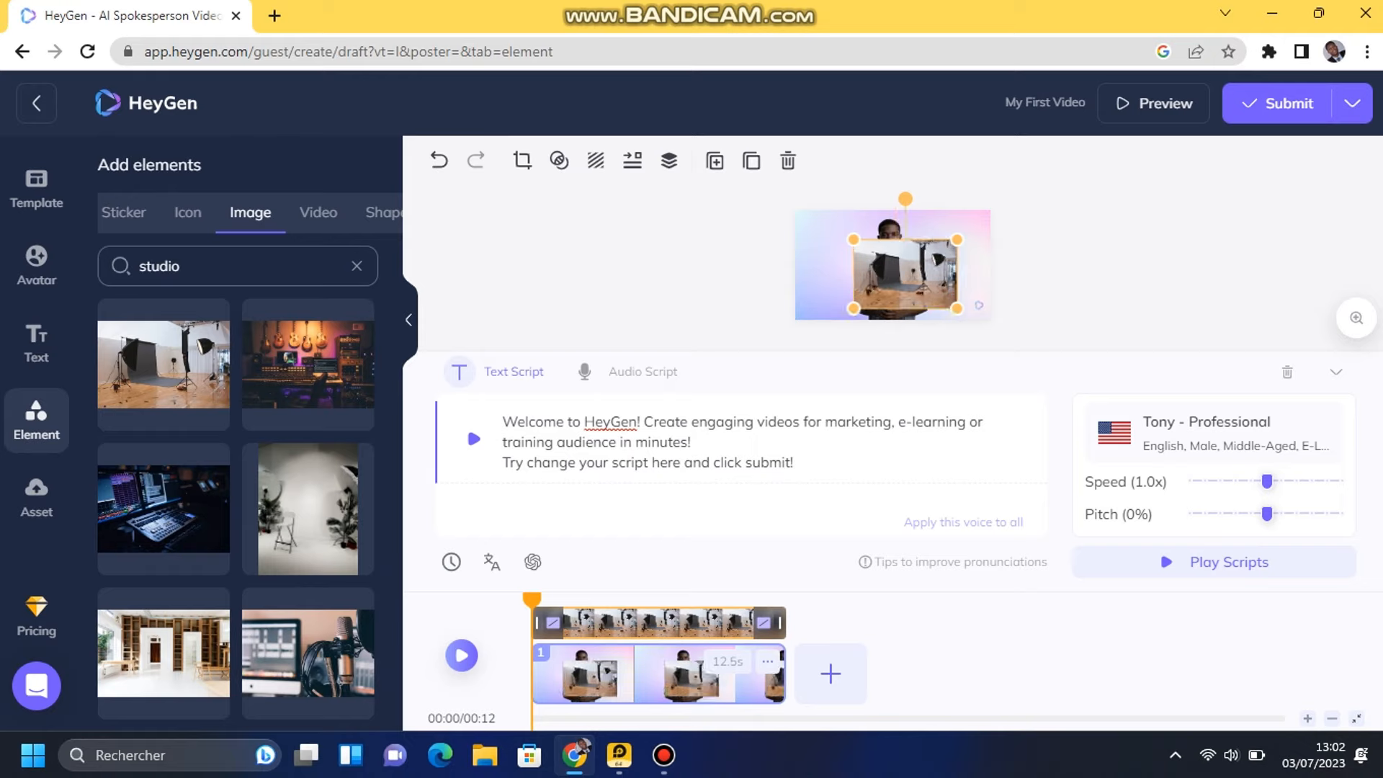
left_click_drag(853, 239, 810, 210)
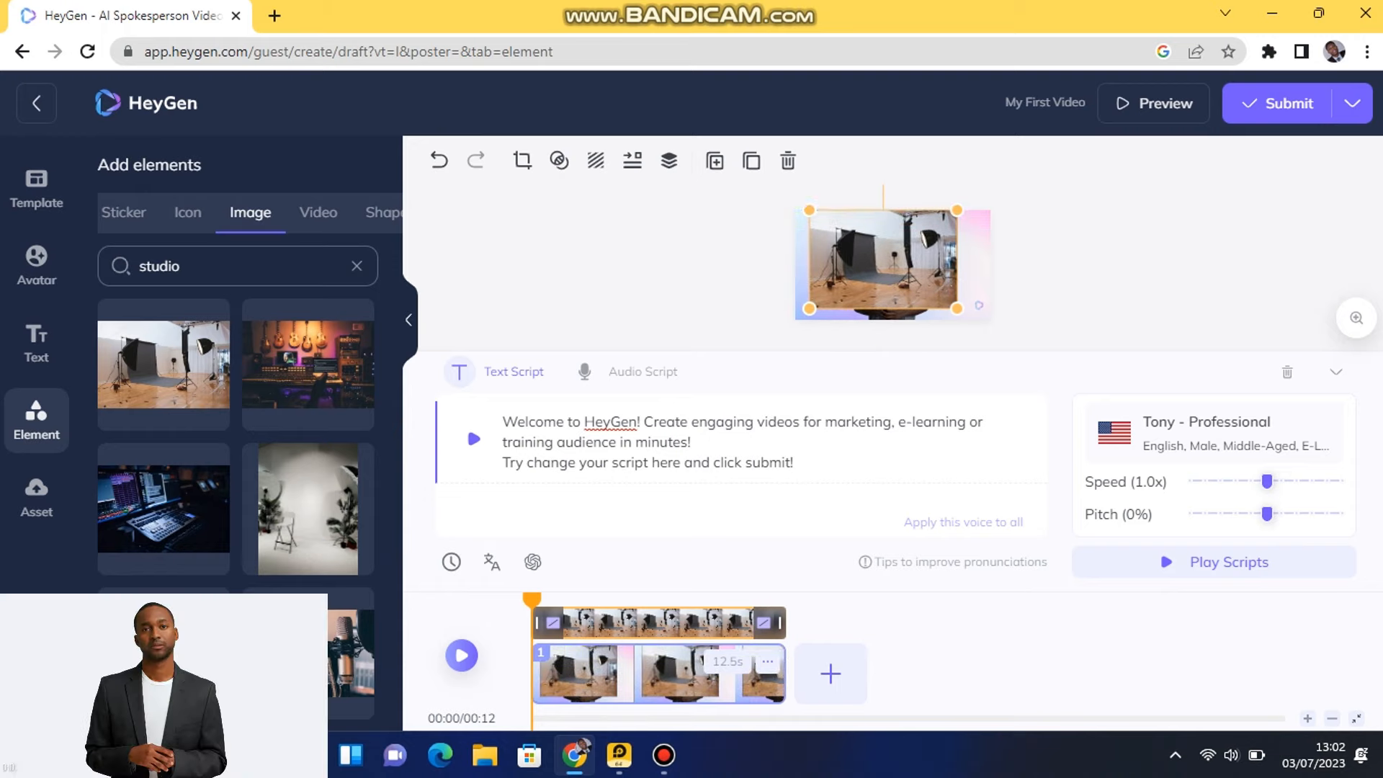
Set the studio photo as the scene background via Replace Background and collapse the script panel
right_click(882, 253)
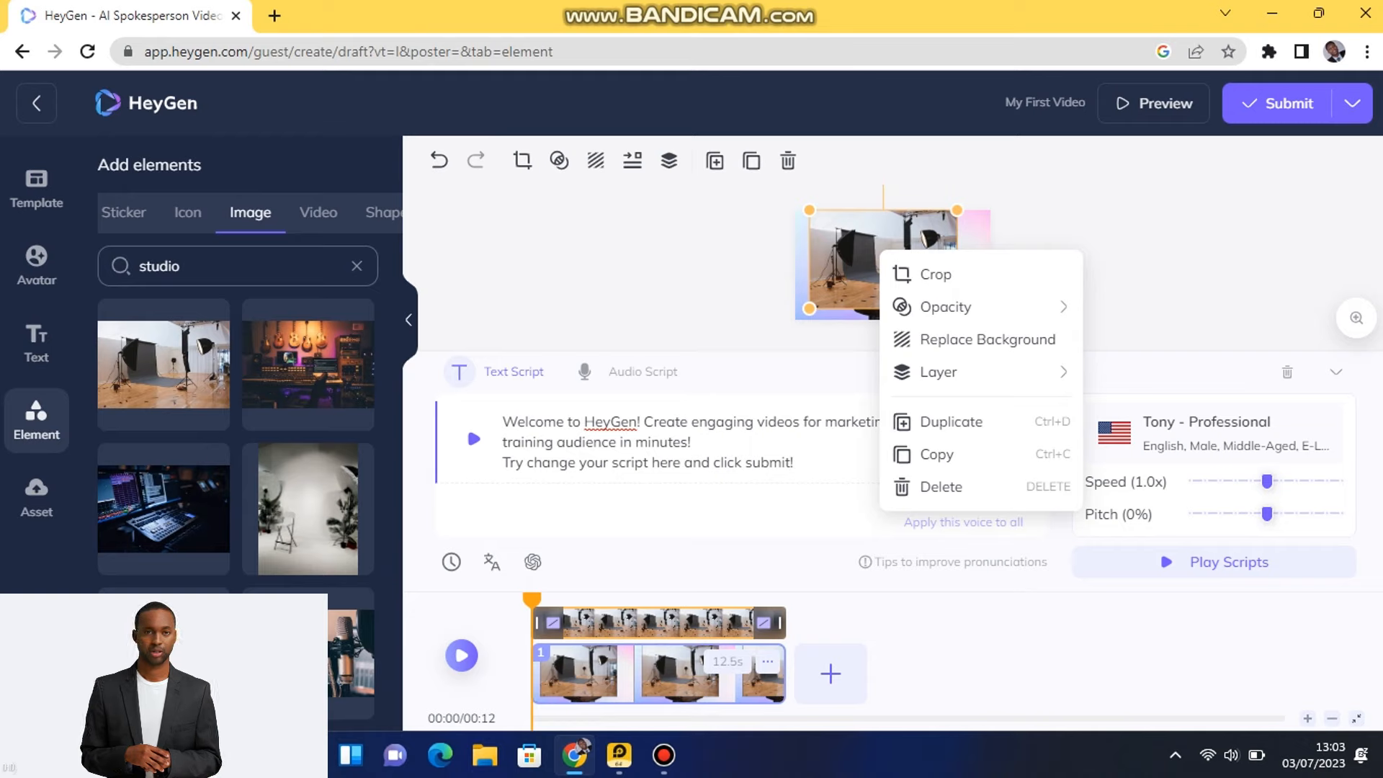
mouse_move(951, 307)
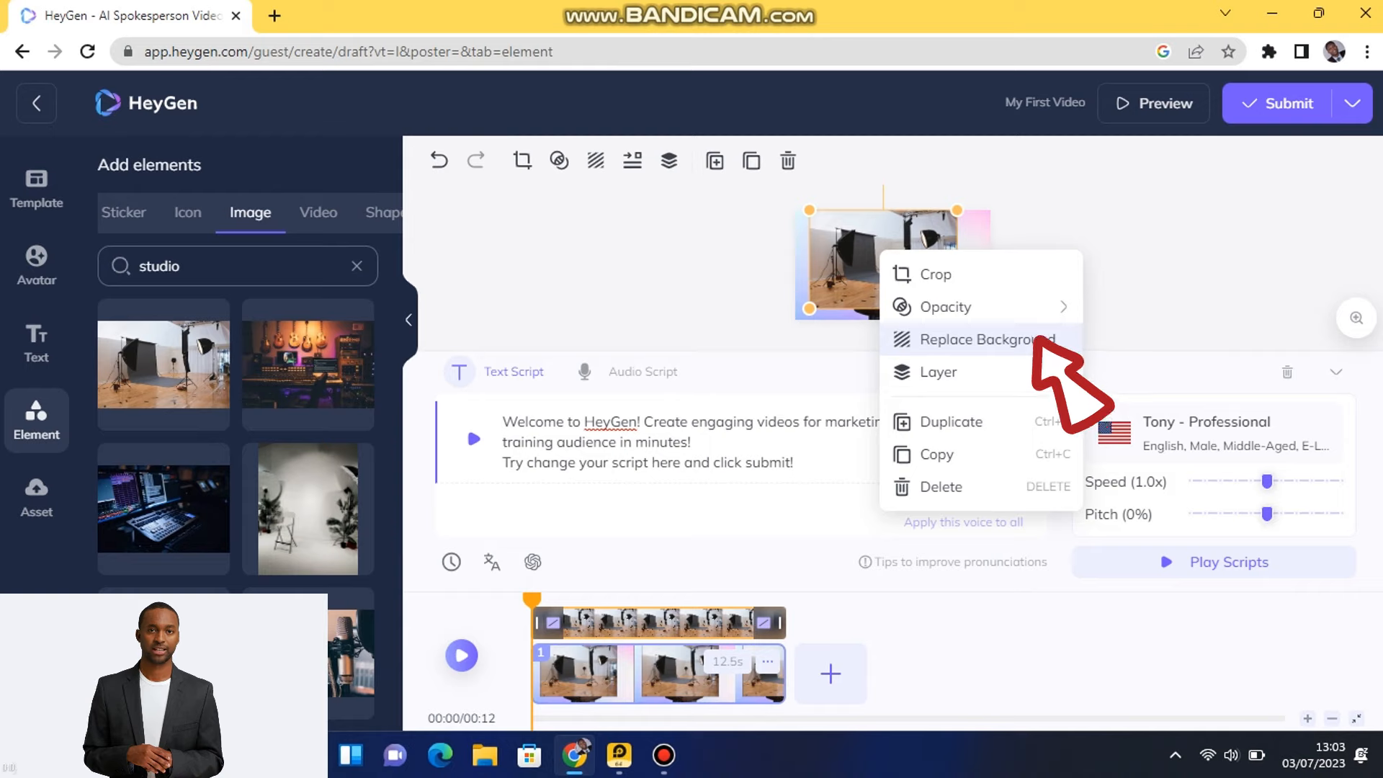
left_click(1038, 340)
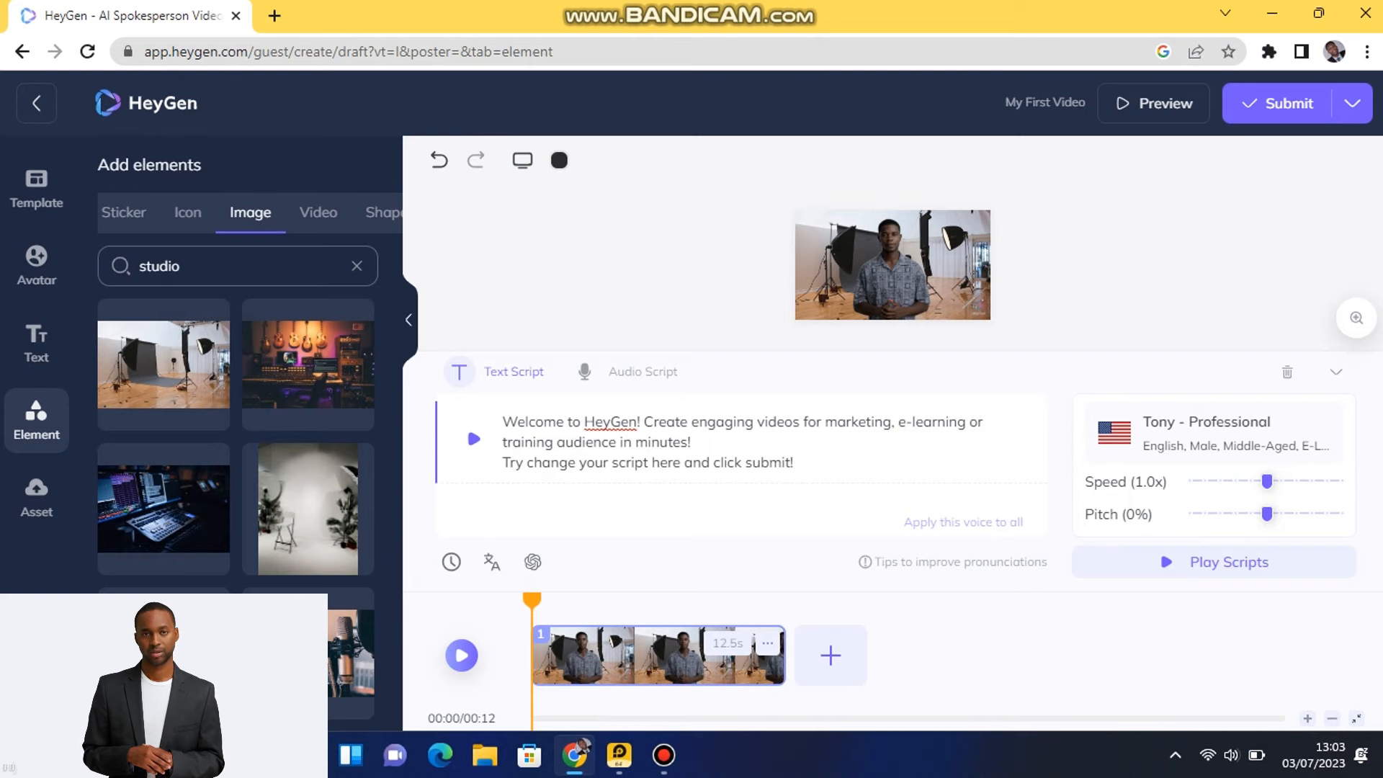
left_click(1337, 371)
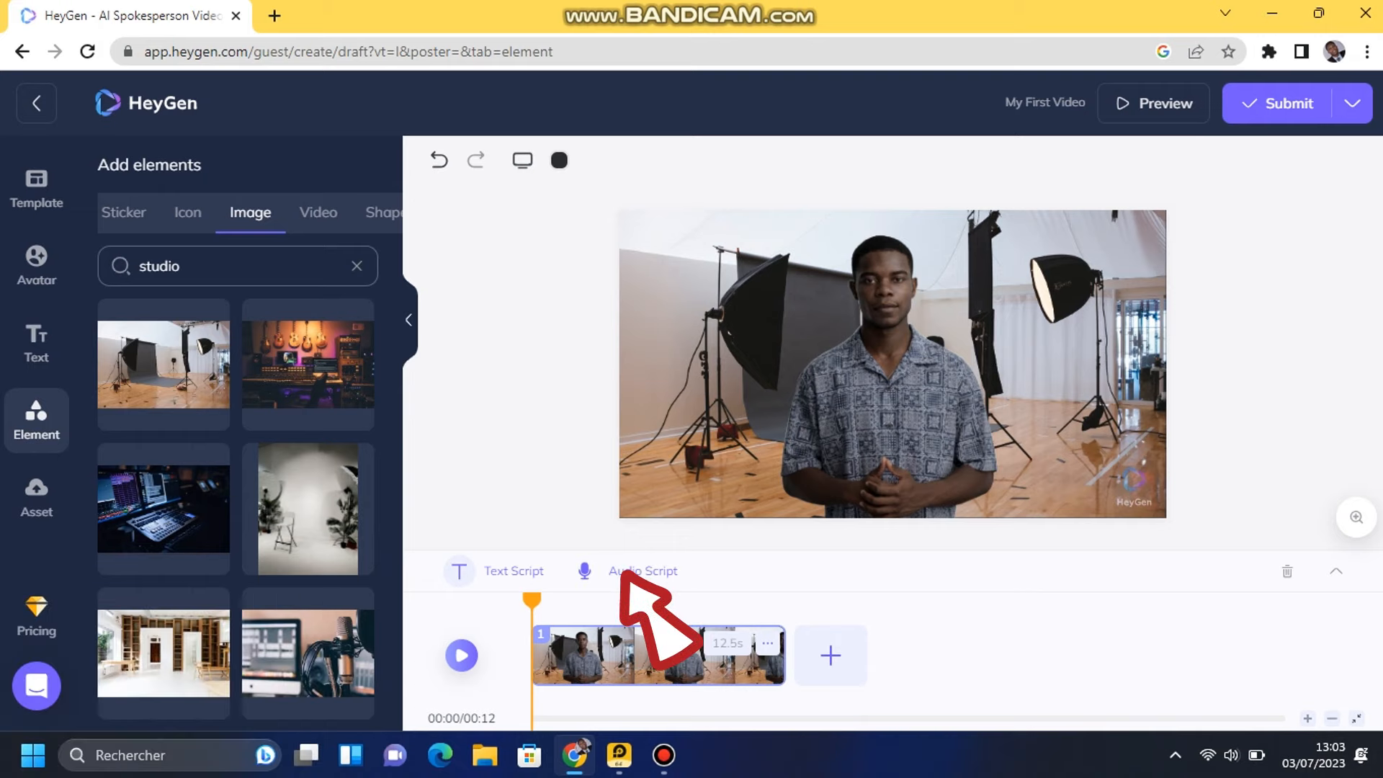
Open the AI Voice library from the Tony - Professional voice card in Text Script
left_click(634, 571)
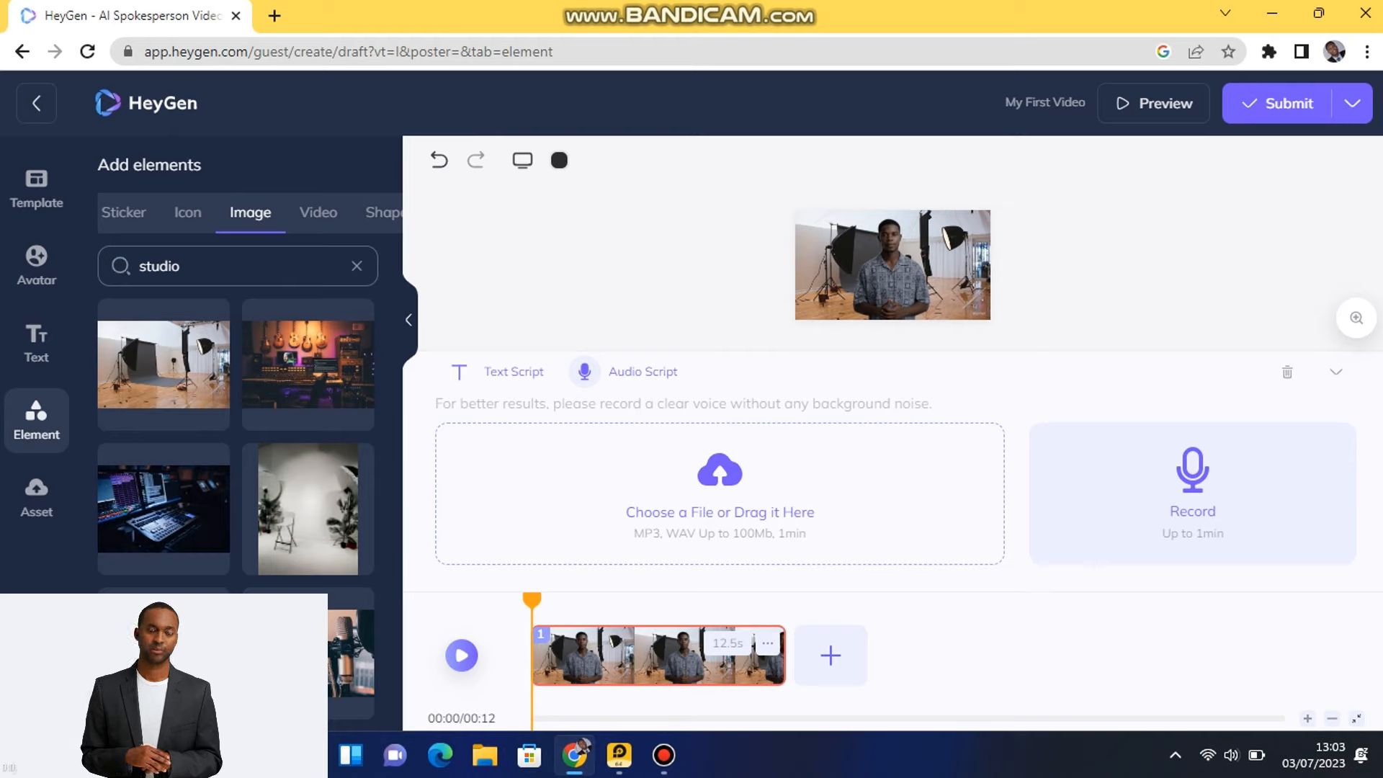
left_click(515, 371)
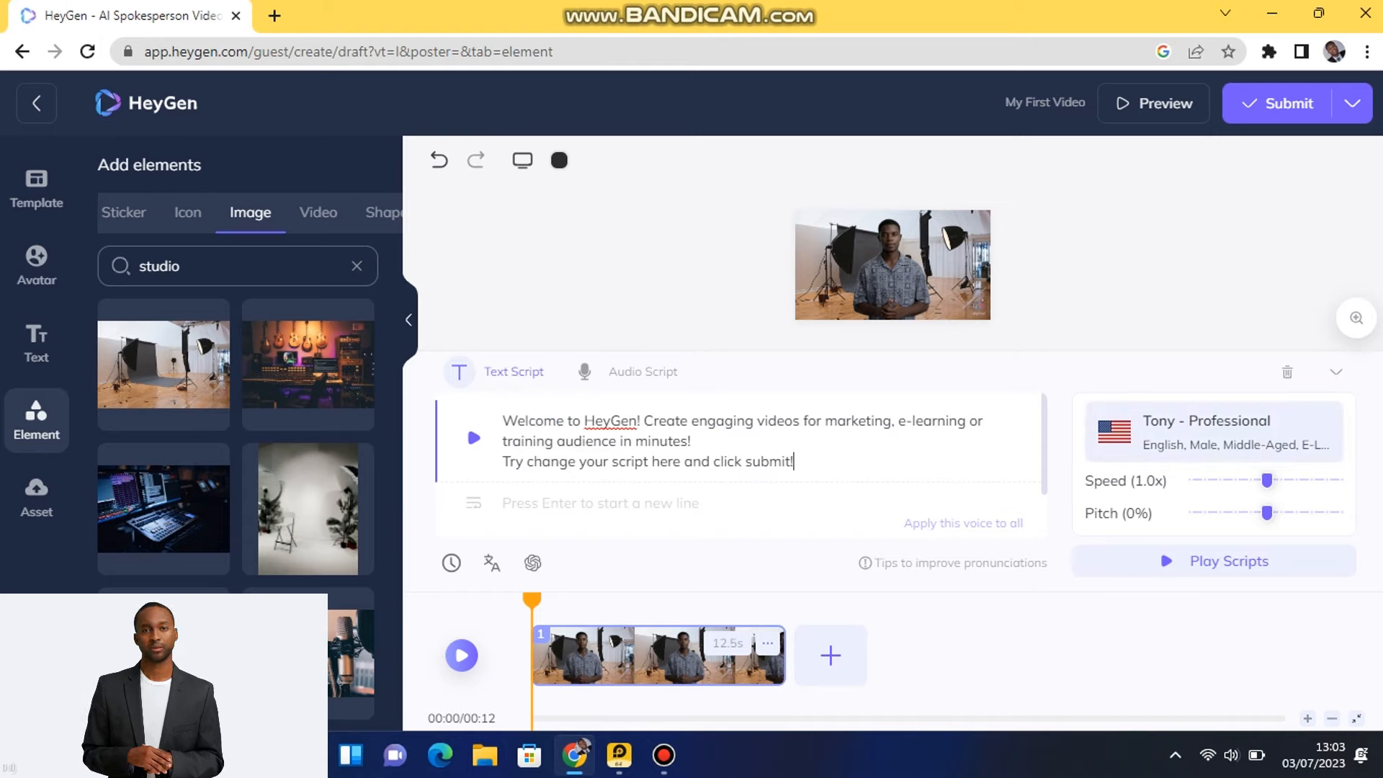
left_click(1171, 428)
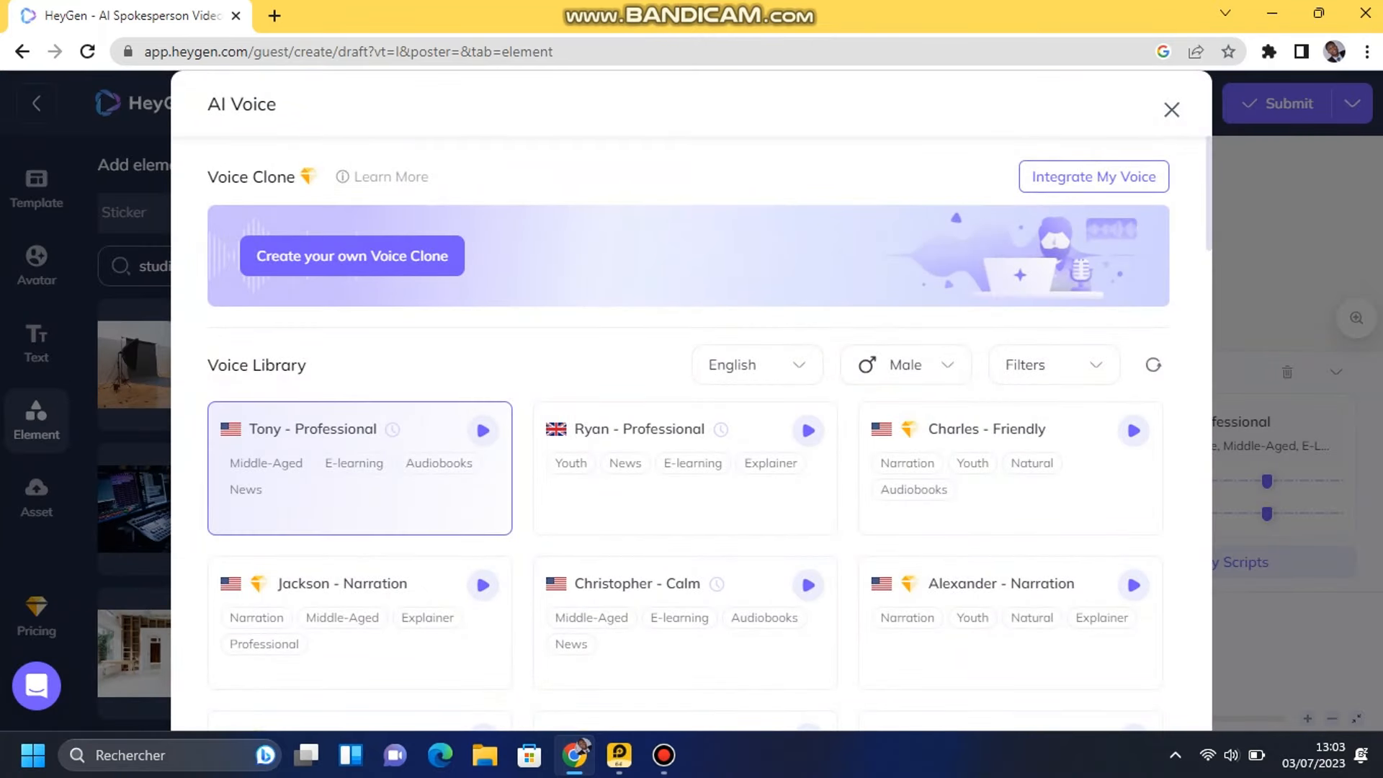
Filter the voice library to French and select Henri - Natural as narrator
scroll(691, 432, "down", 1)
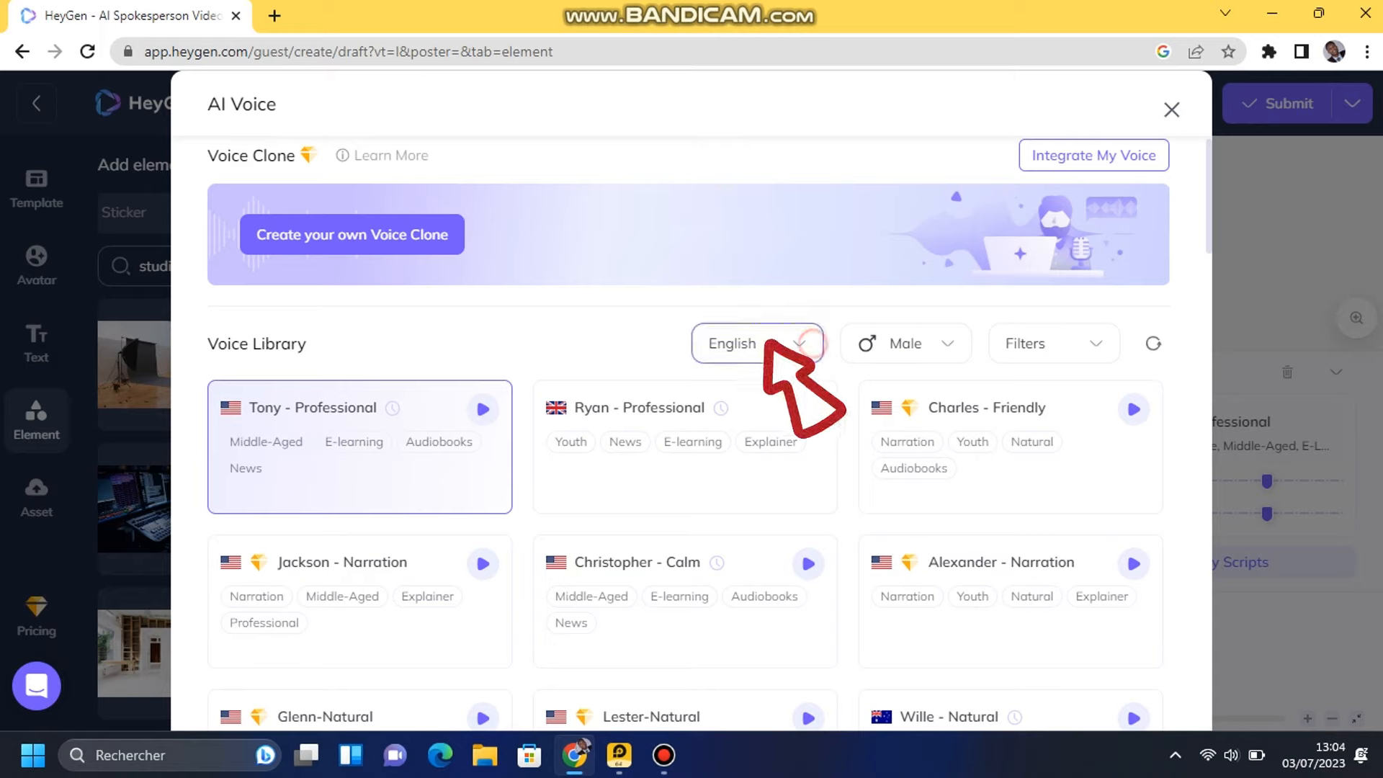
left_click(772, 343)
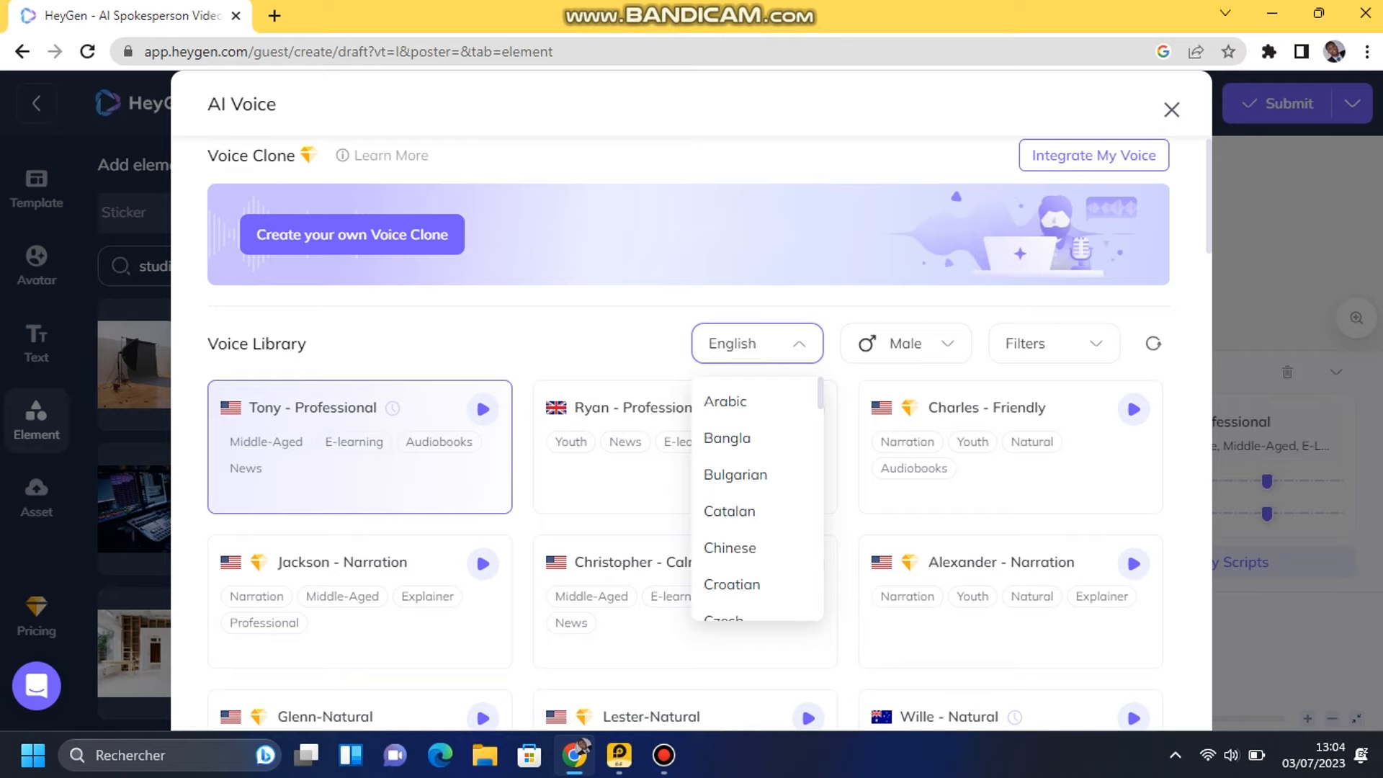
scroll(815, 386, "down", 3)
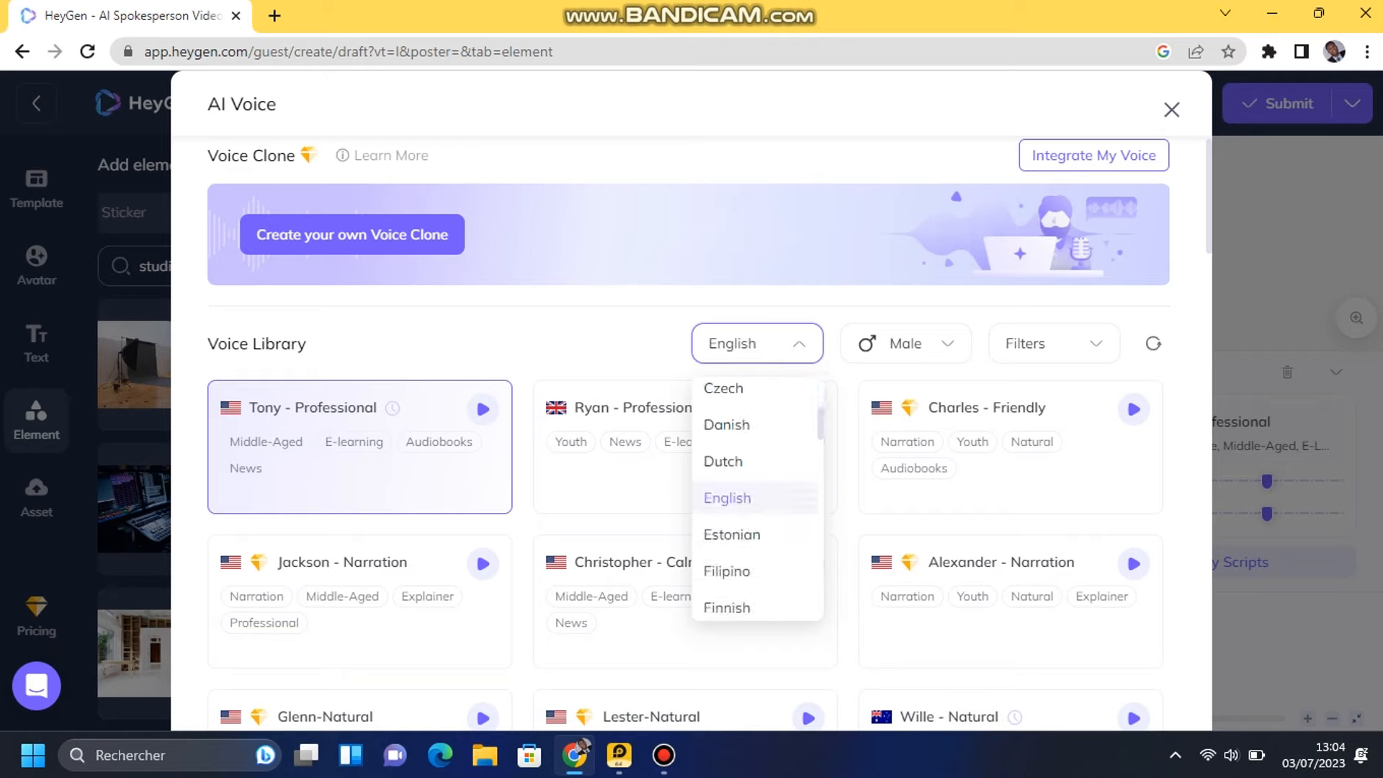
scroll(756, 497, "down", 3)
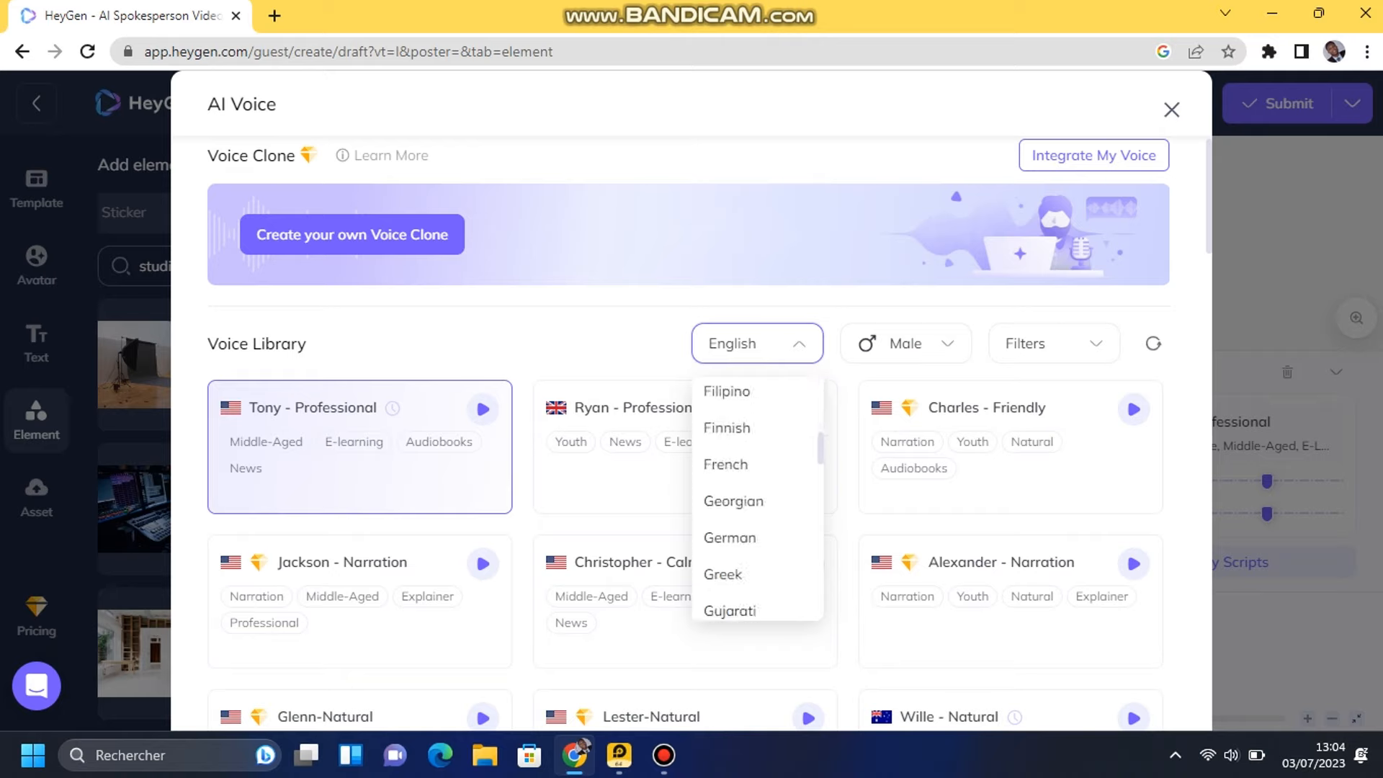
left_click(757, 467)
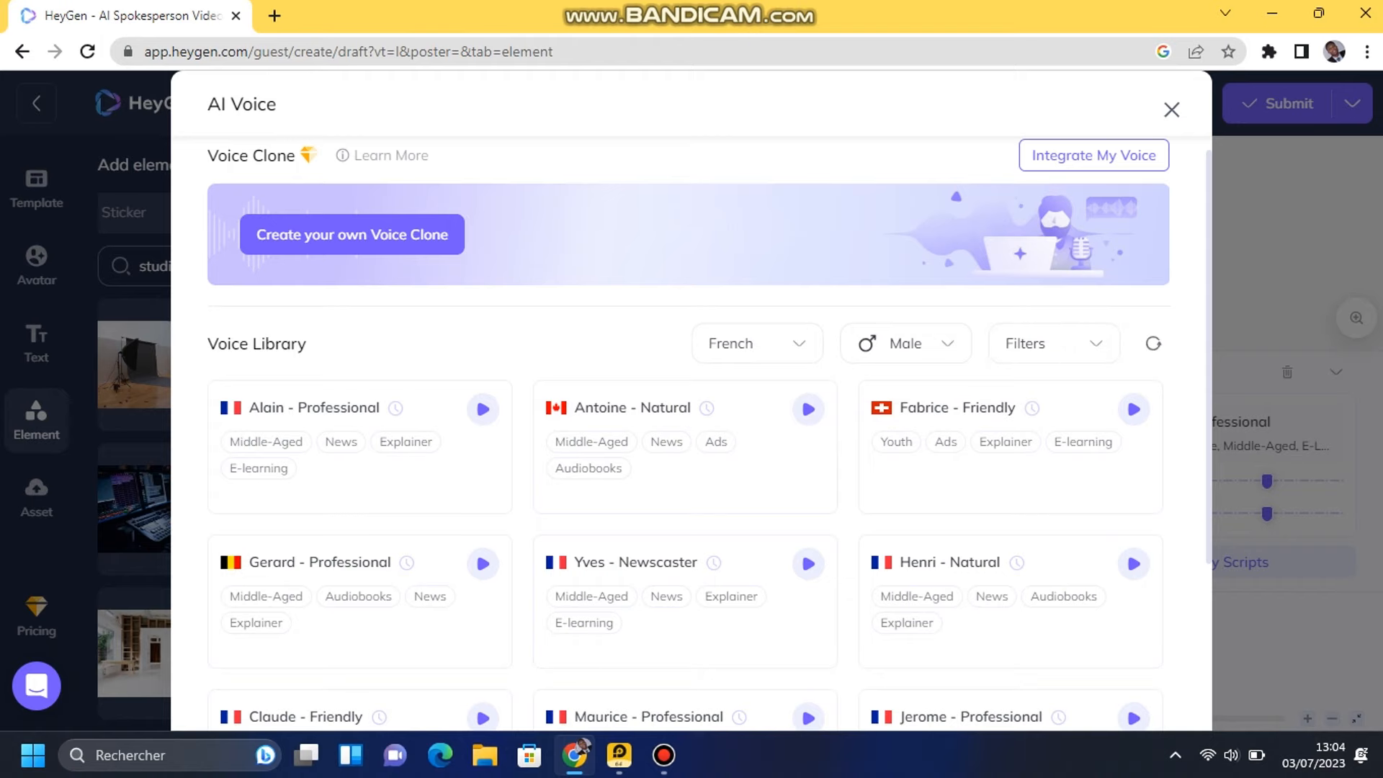
scroll(691, 432, "down", 1)
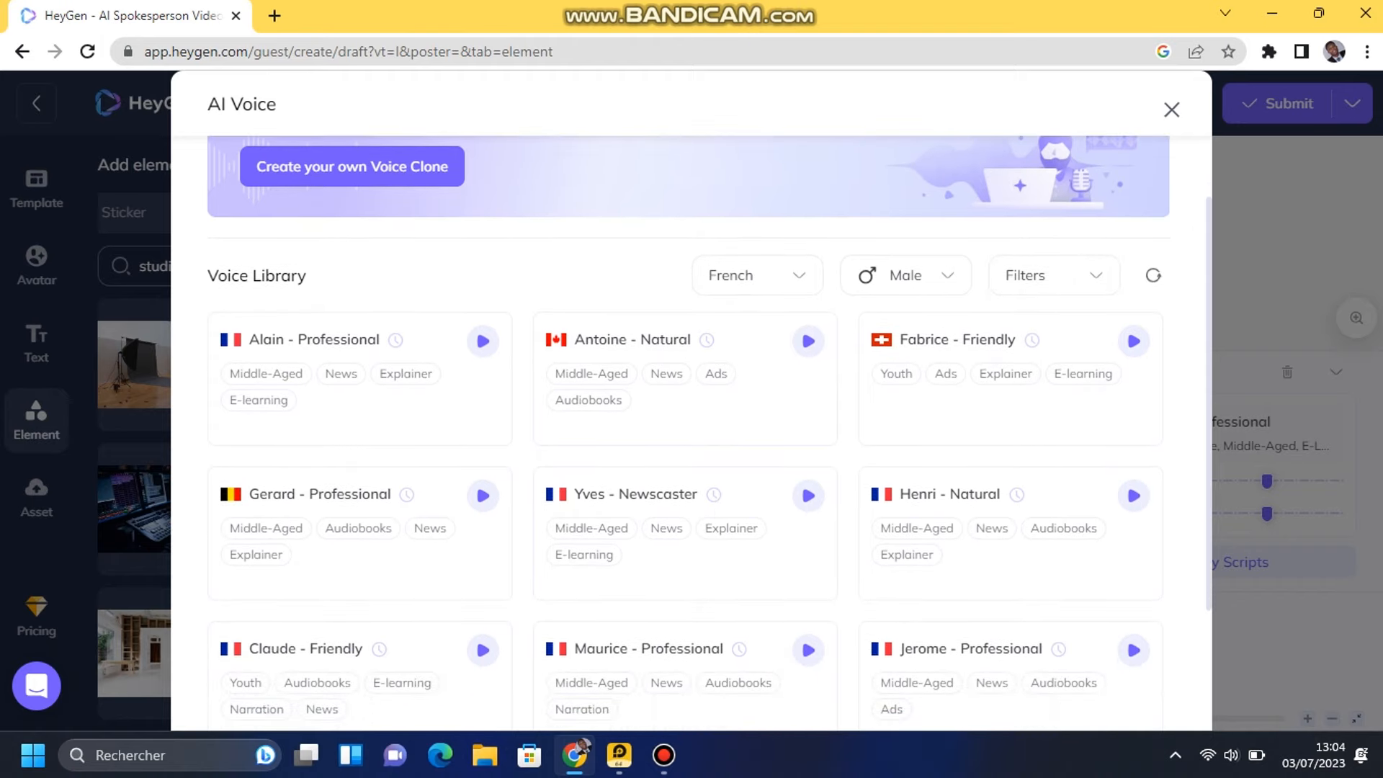
scroll(692, 432, "down", 2)
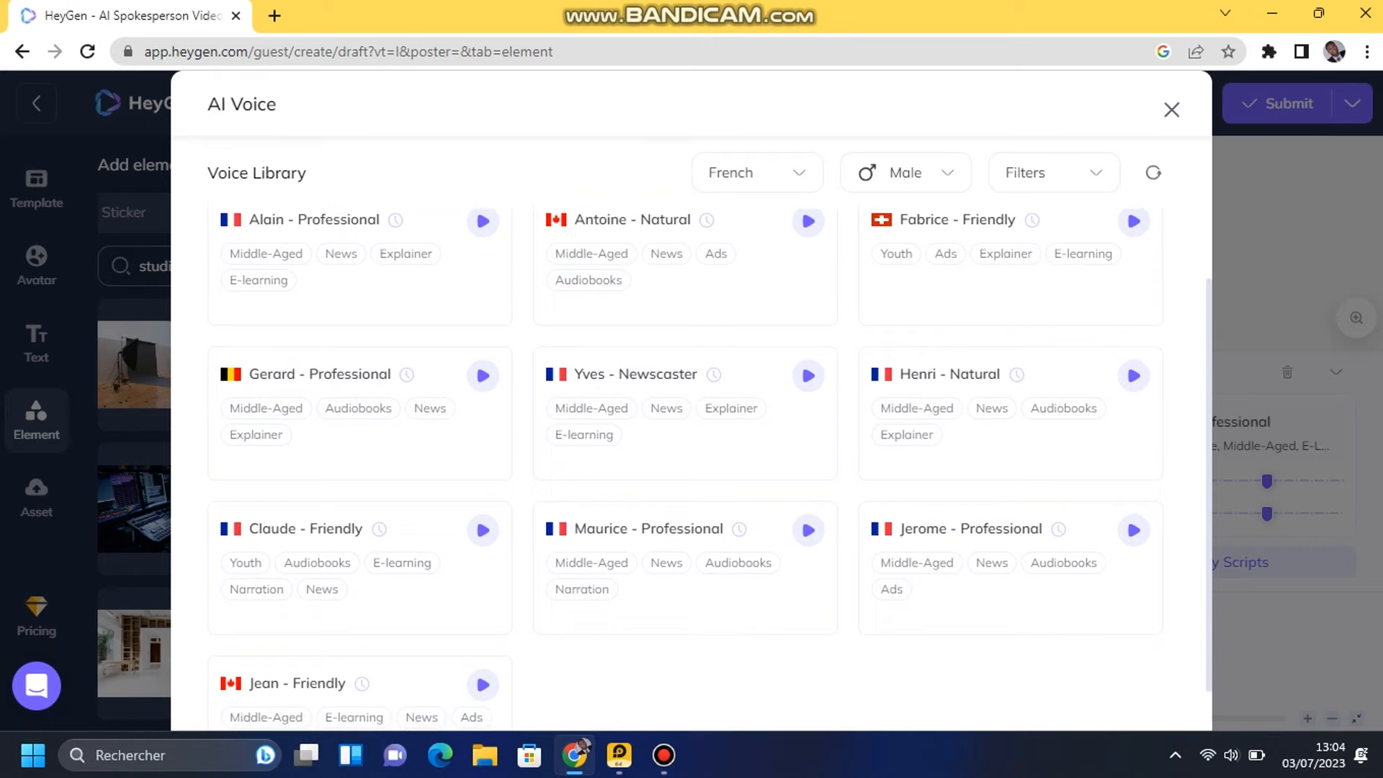
scroll(691, 432, "down", 1)
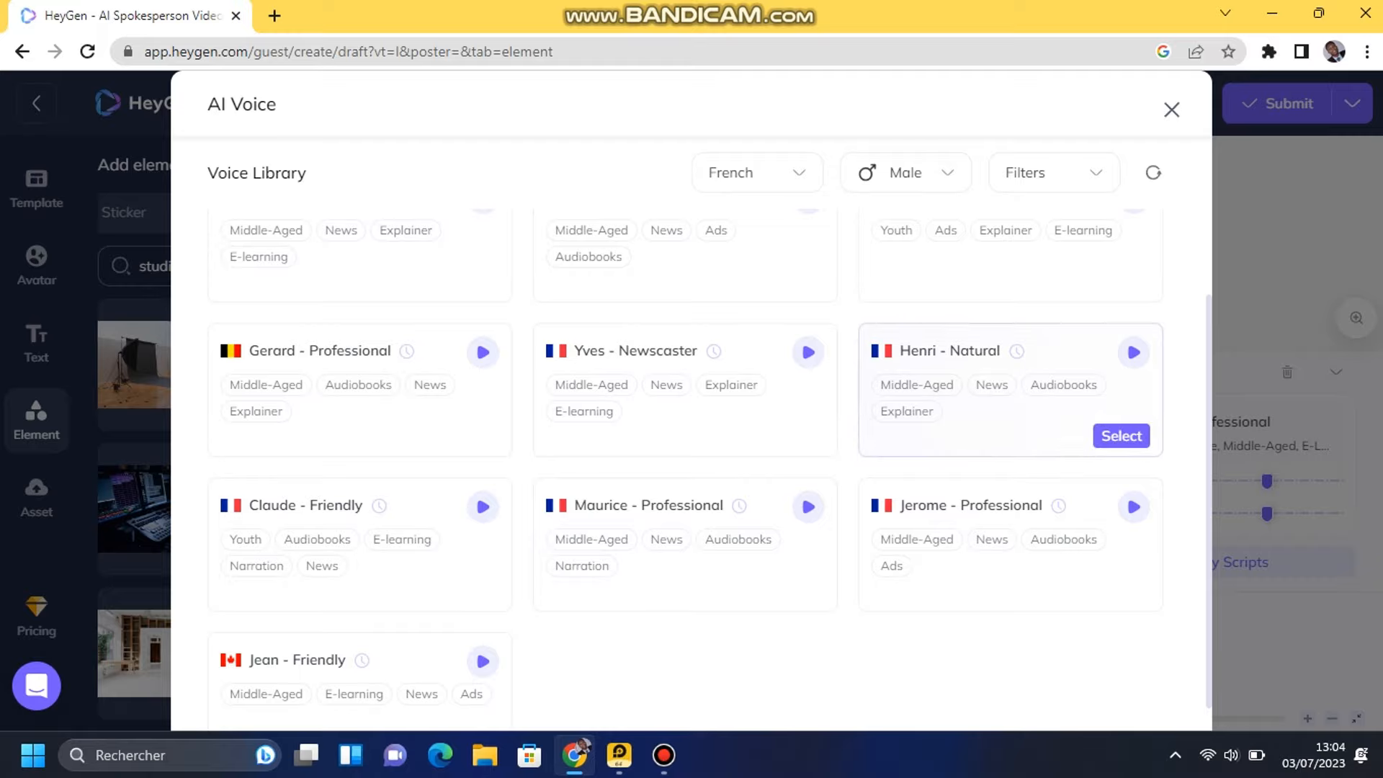
left_click(1121, 436)
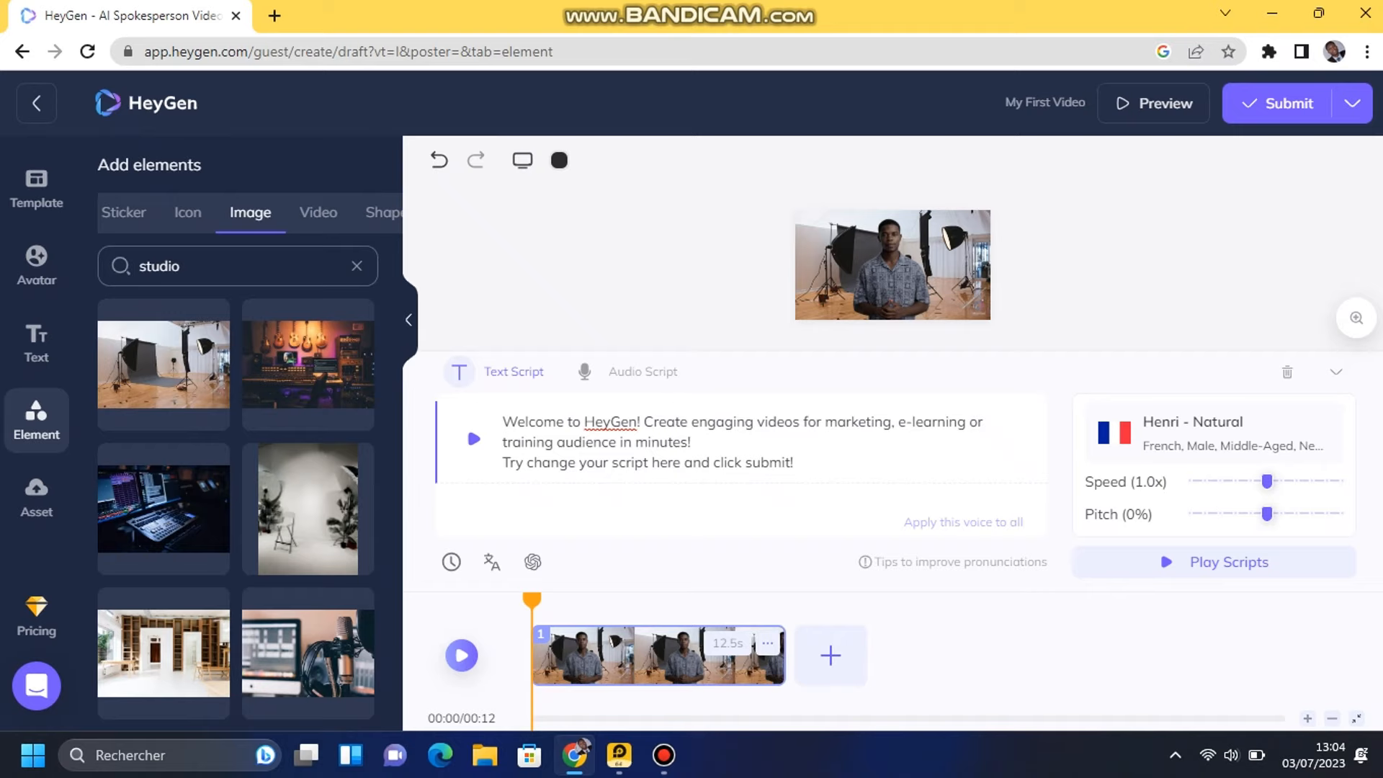
Clear the default script and type 'Salut à toi qui regarde ce tutoriel n'oublie pas de'
left_click(818, 461)
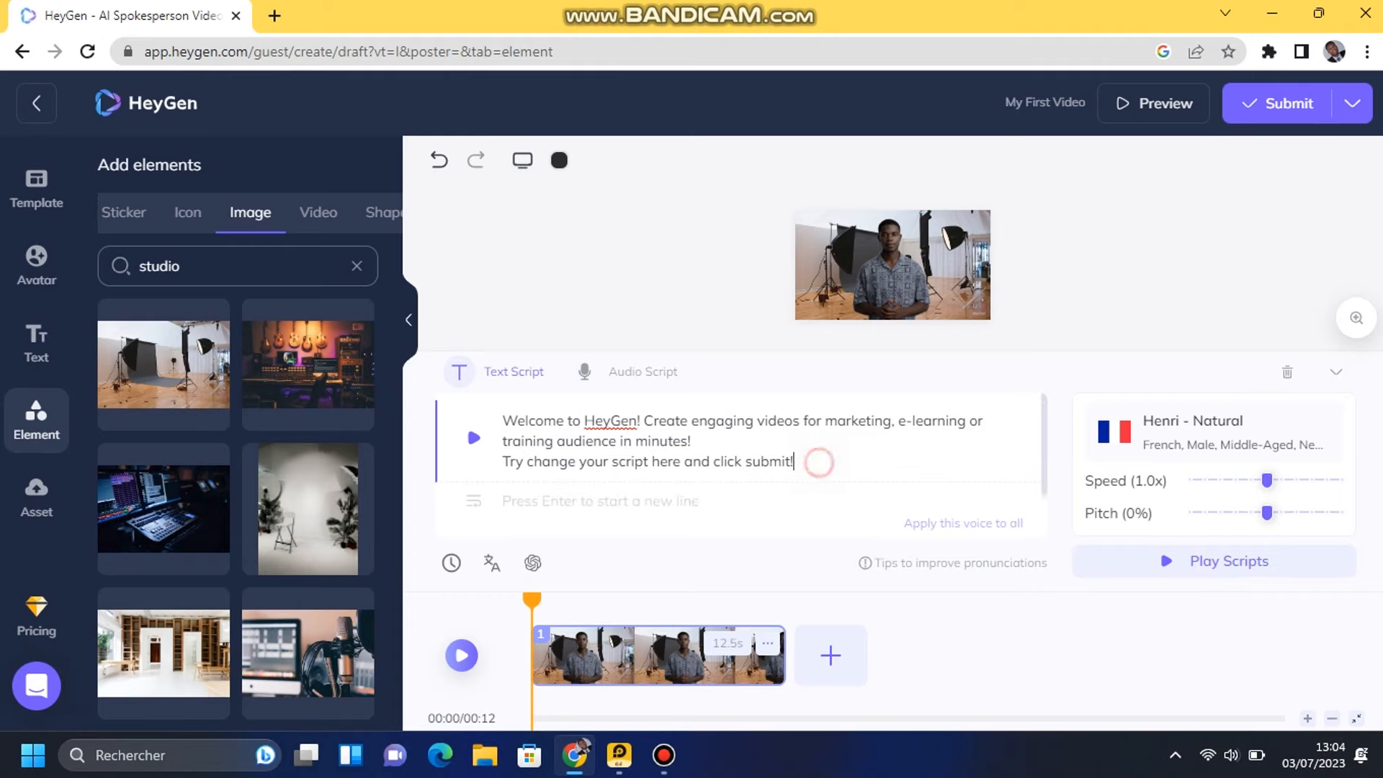
key("BackSpace")
key("BackSpace")
key("BackSpace")
key("BackSpace")
key("BackSpace")
key("BackSpace")
key("BackSpace")
key("BackSpace")
key("BackSpace")
key("BackSpace")
key("BackSpace")
key("BackSpace")
key("BackSpace")
key("BackSpace")
key("BackSpace")
key("BackSpace")
key("BackSpace")
key("BackSpace")
key("BackSpace")
key("BackSpace")
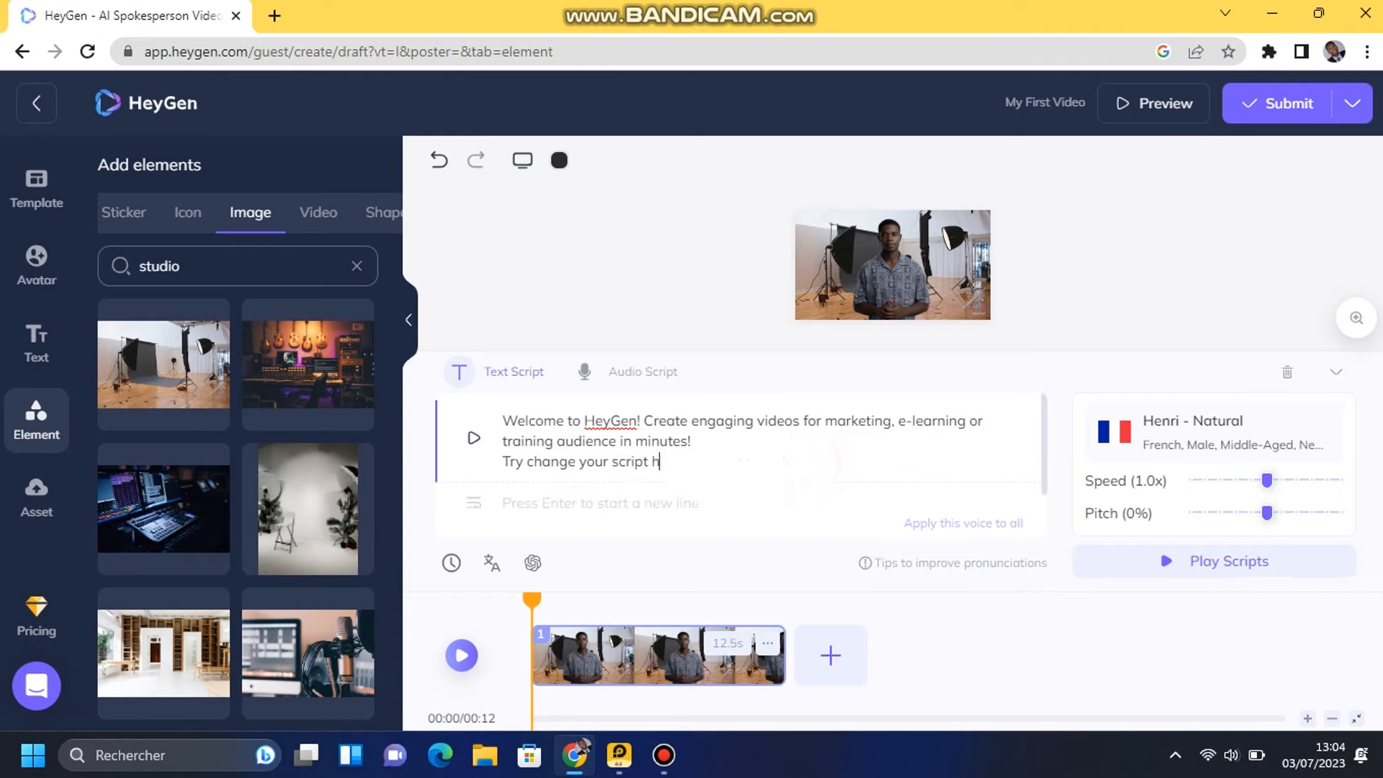
key("BackSpace")
key("BackSpace")
key("BackSpace")
key("BackSpace")
key("BackSpace")
key("BackSpace")
key("BackSpace")
key("BackSpace")
key("BackSpace")
key("BackSpace")
key("BackSpace")
key("BackSpace")
key("BackSpace")
key("BackSpace")
key("BackSpace")
key("BackSpace")
key("BackSpace")
key("BackSpace")
key("BackSpace")
key("BackSpace")
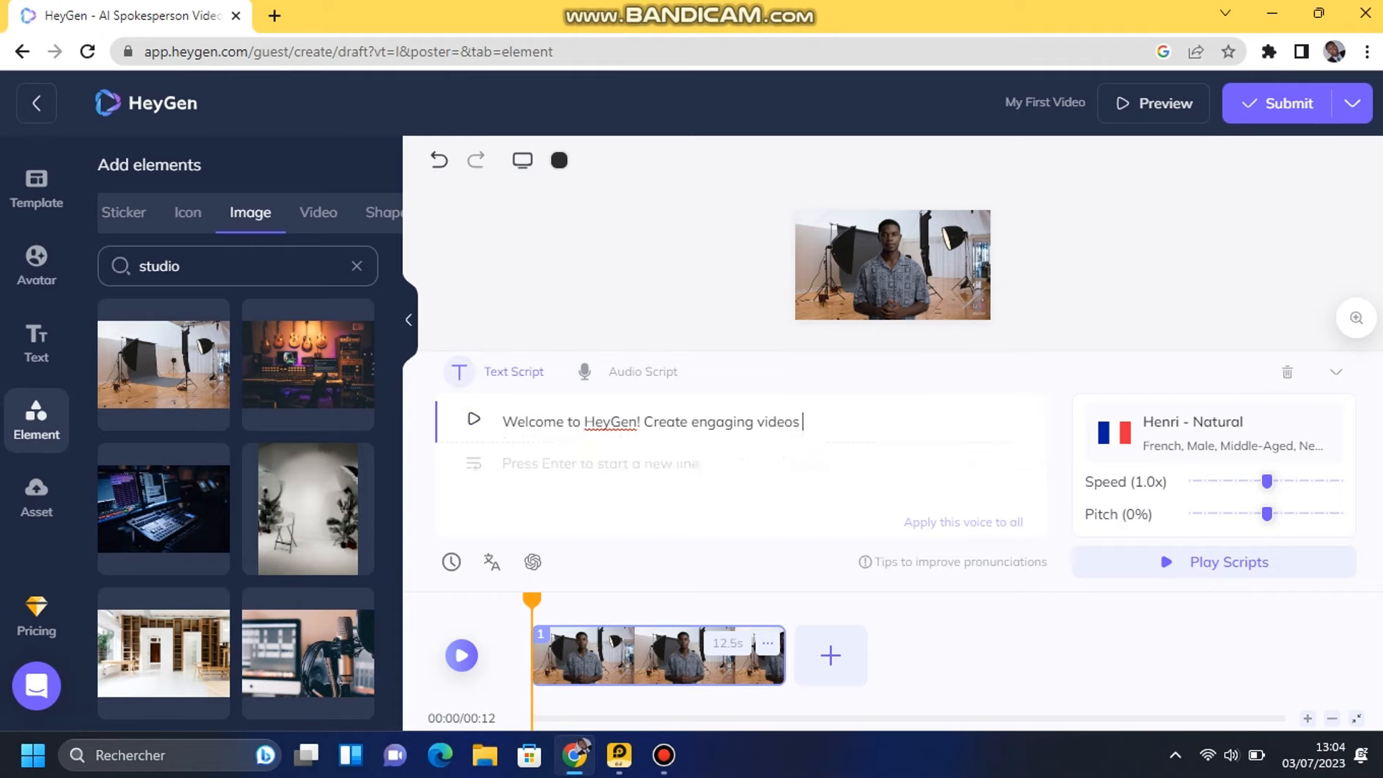
key("BackSpace")
key("BackSpace")
key("BackSpace")
key("BackSpace")
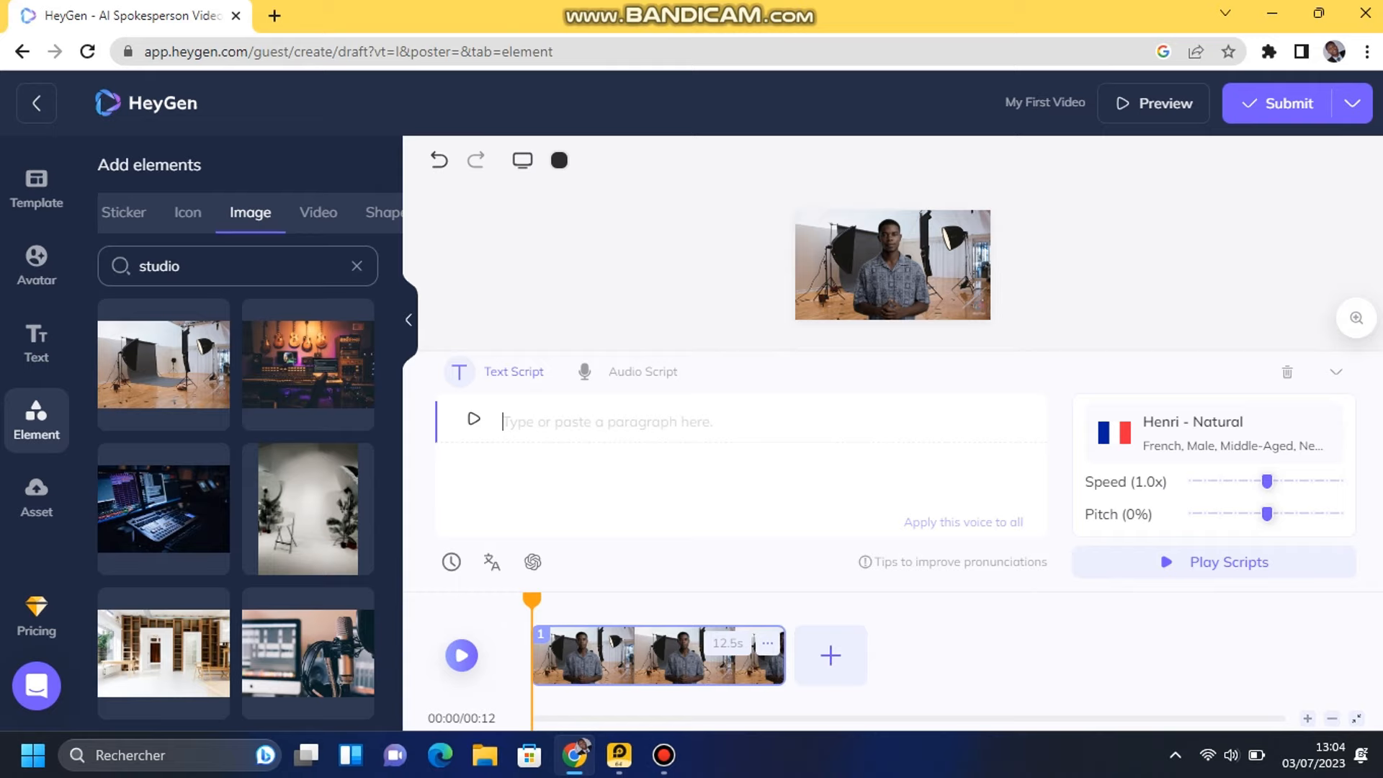
type("Sal")
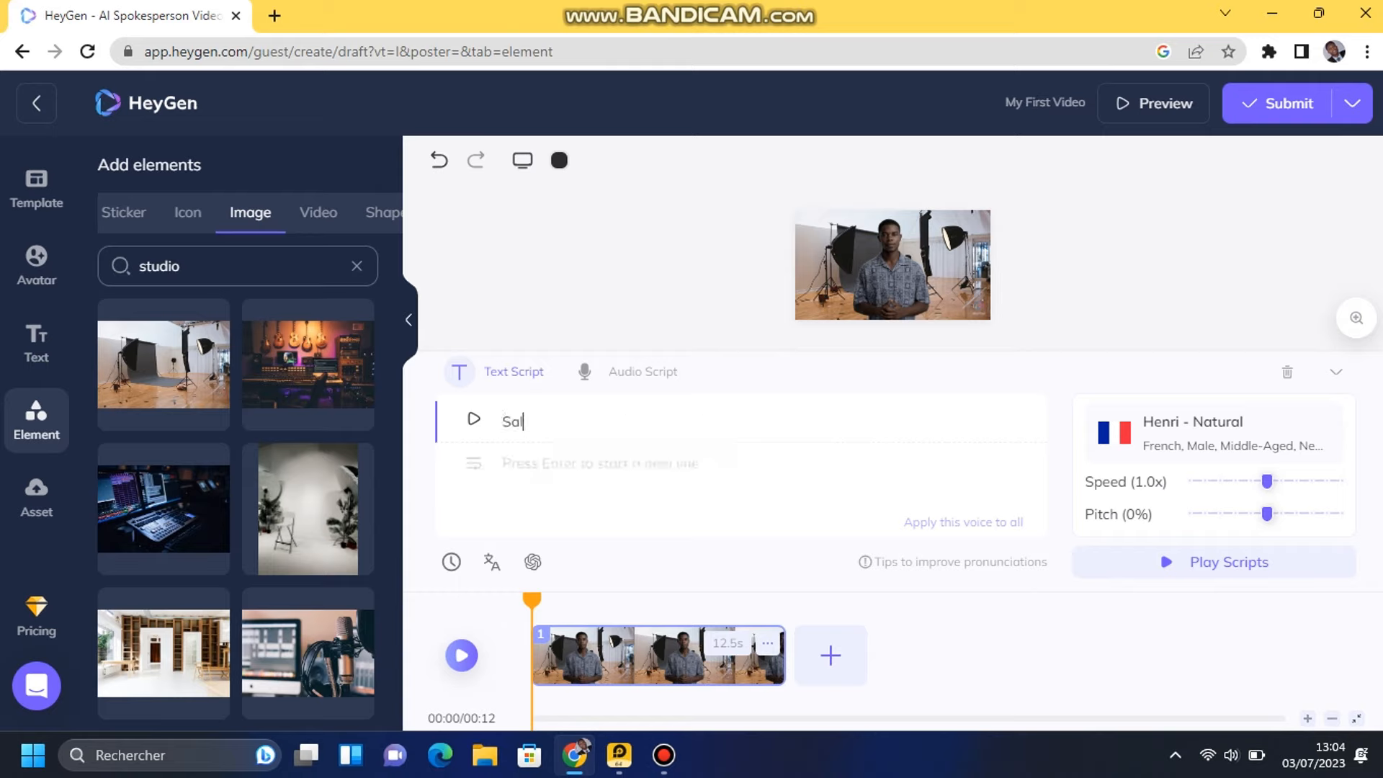
type("ut à toi qui regarde ")
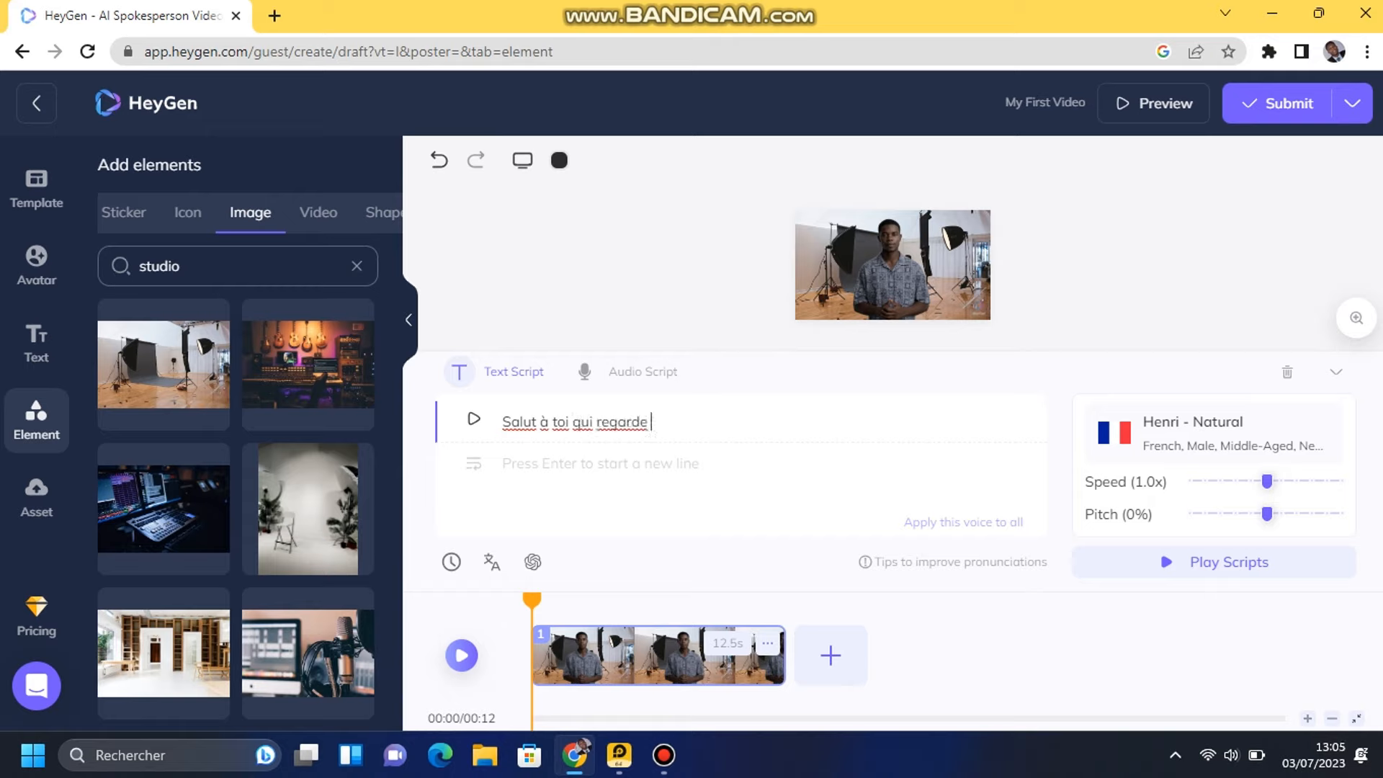
type("ce tutoriel n'oubli")
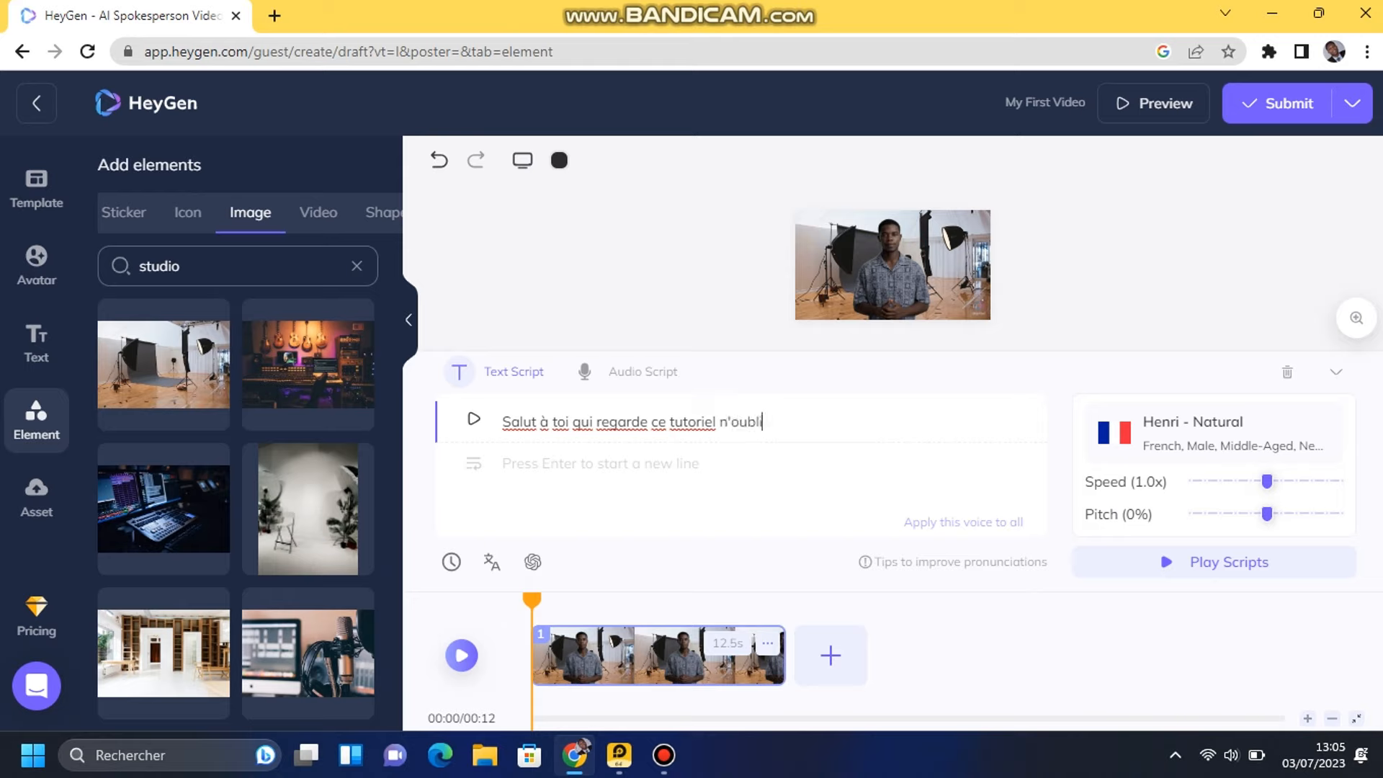
type("e pas de t'abonne")
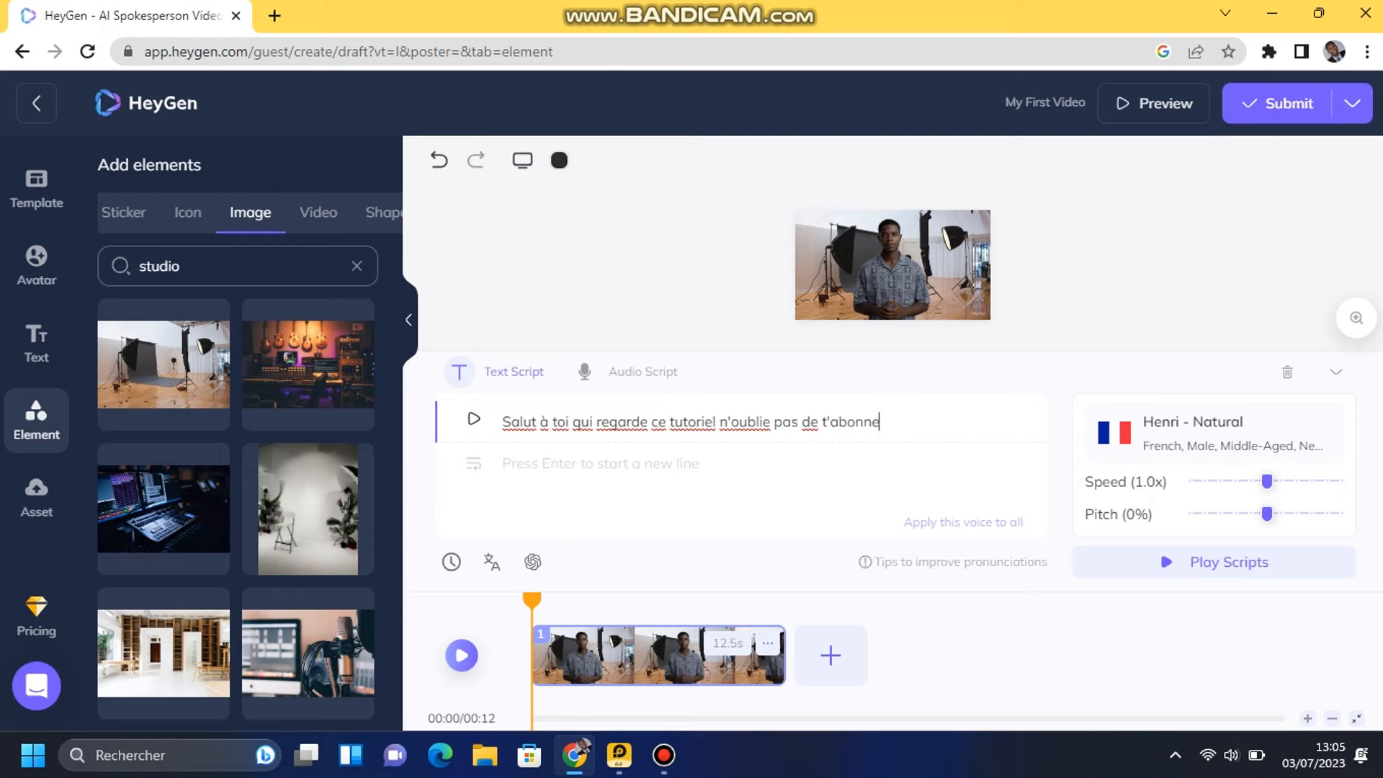
Finish the line with 't'abonner à la chaine et de me lacher un gros pousse bleu si tu aimé ce tutoriel'
type("r à la chaine et de ")
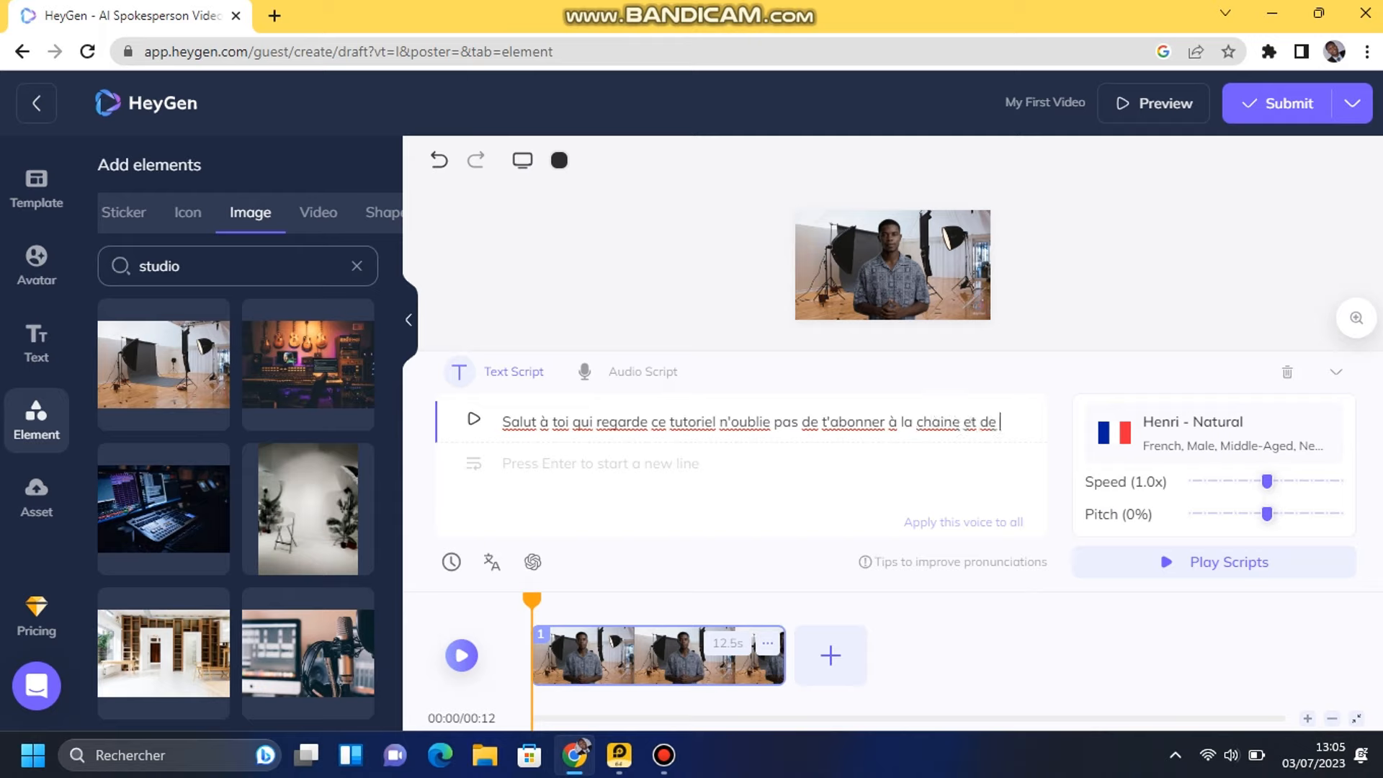
type("me lac")
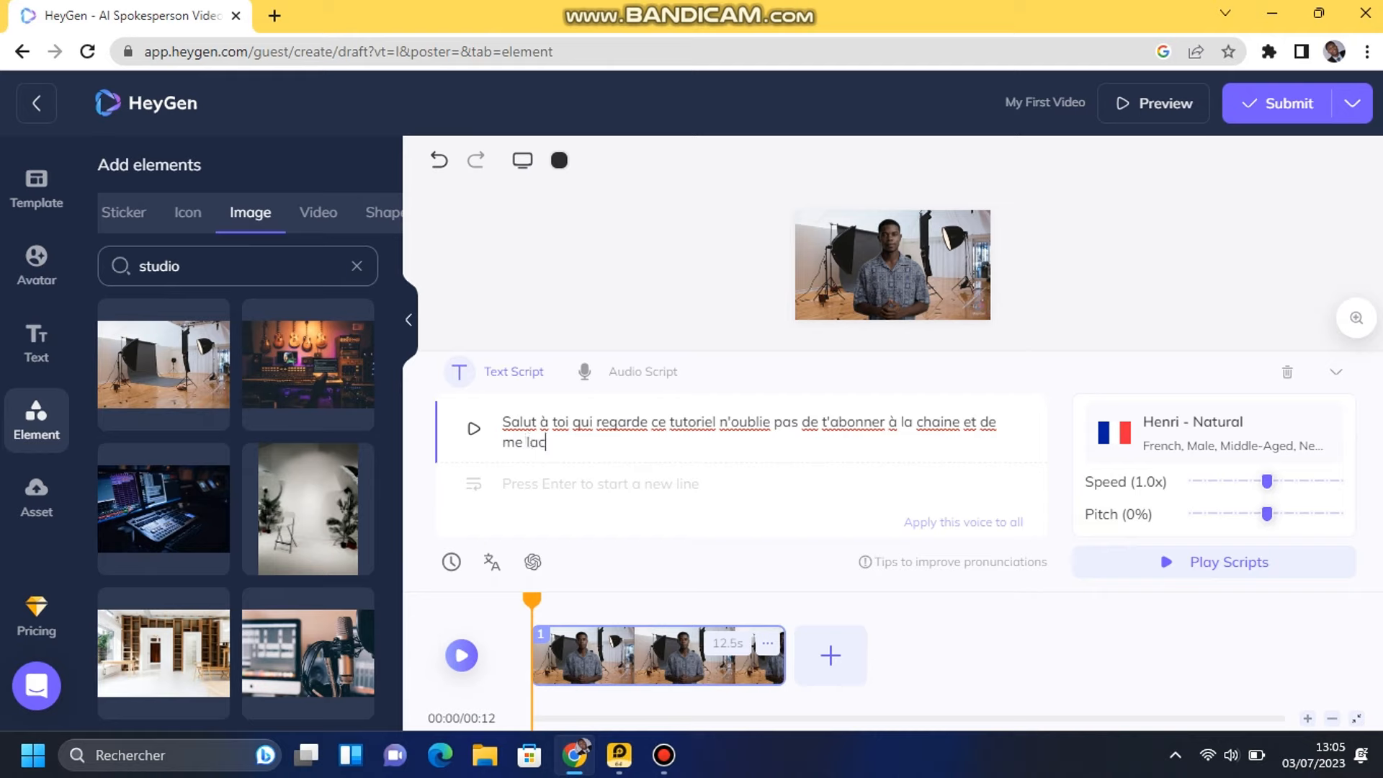
type("her un gros puss")
key("BackSpace")
key("BackSpace")
key("BackSpace")
type("ousse ")
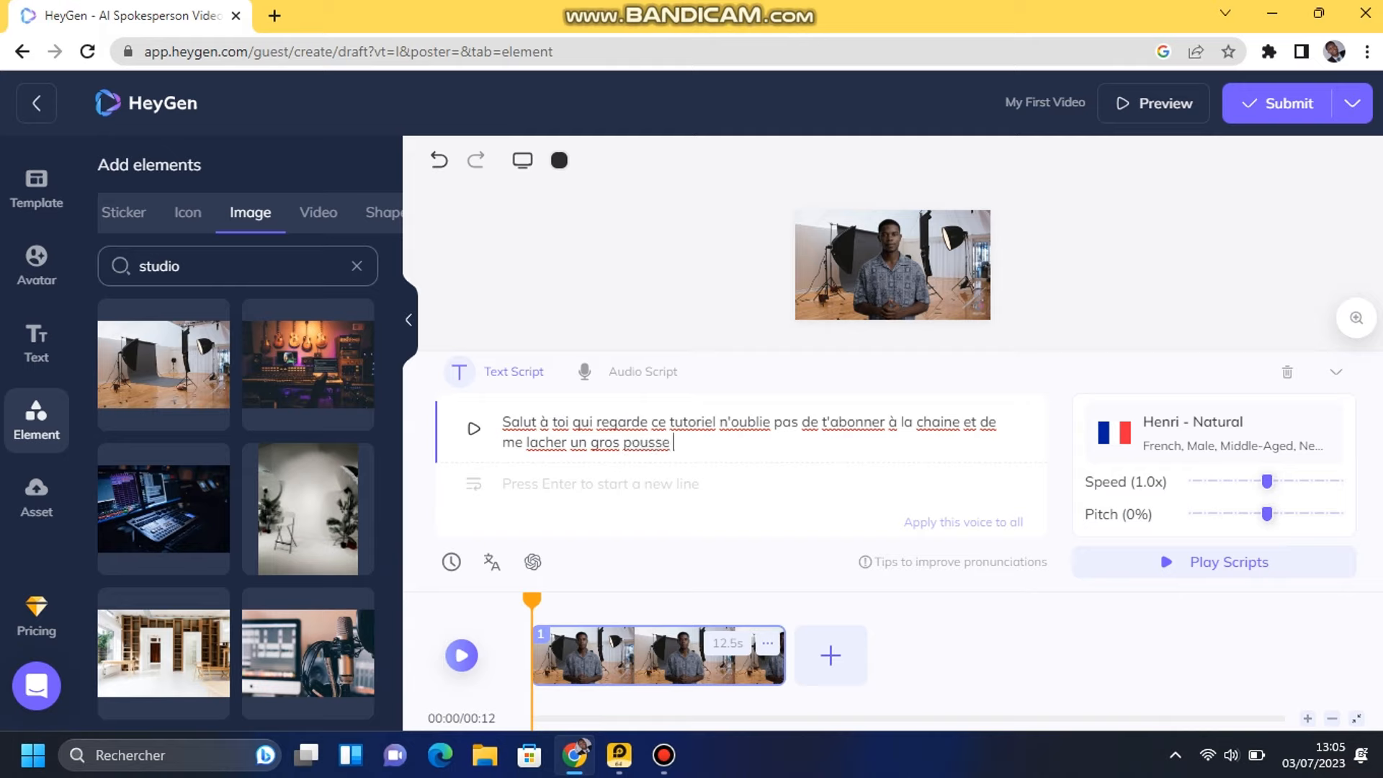
type("bleu si tu aimé ")
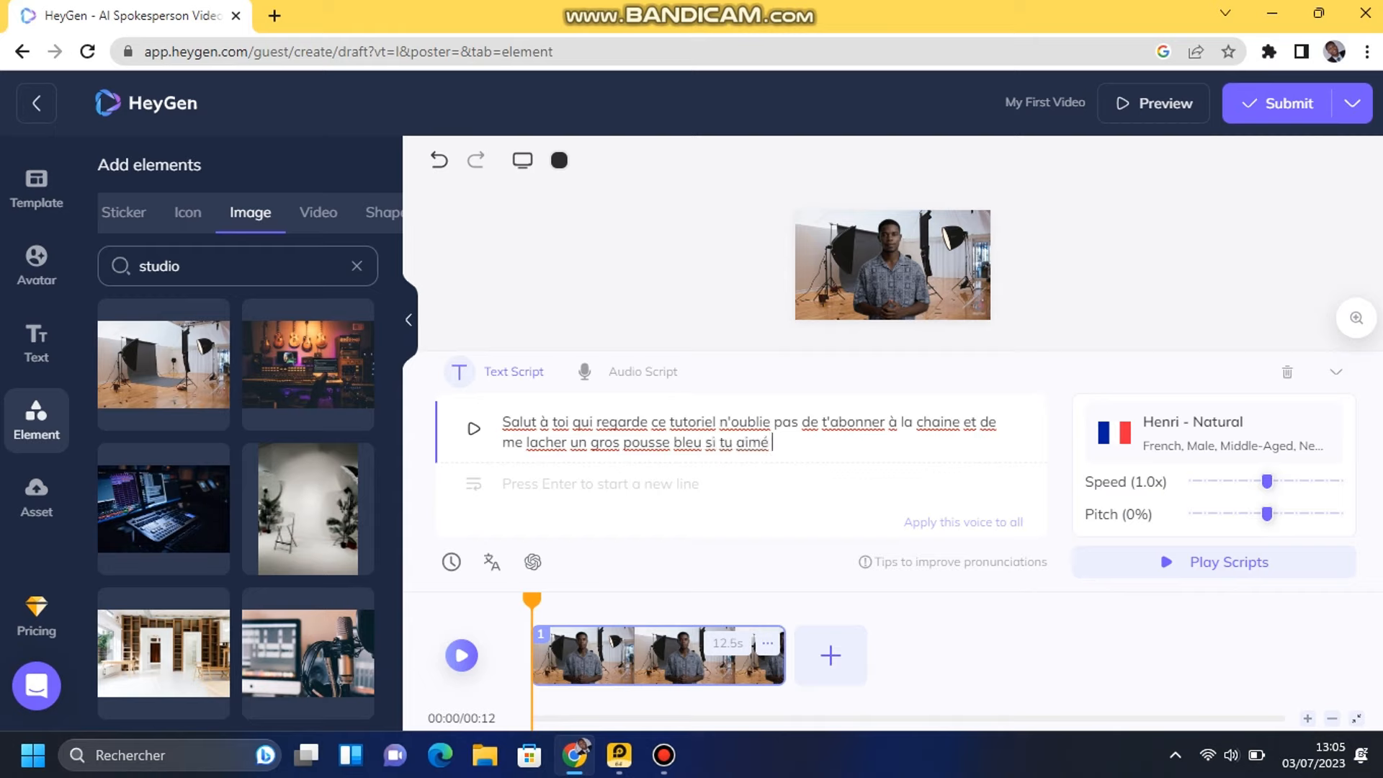
type("ce tutoriel")
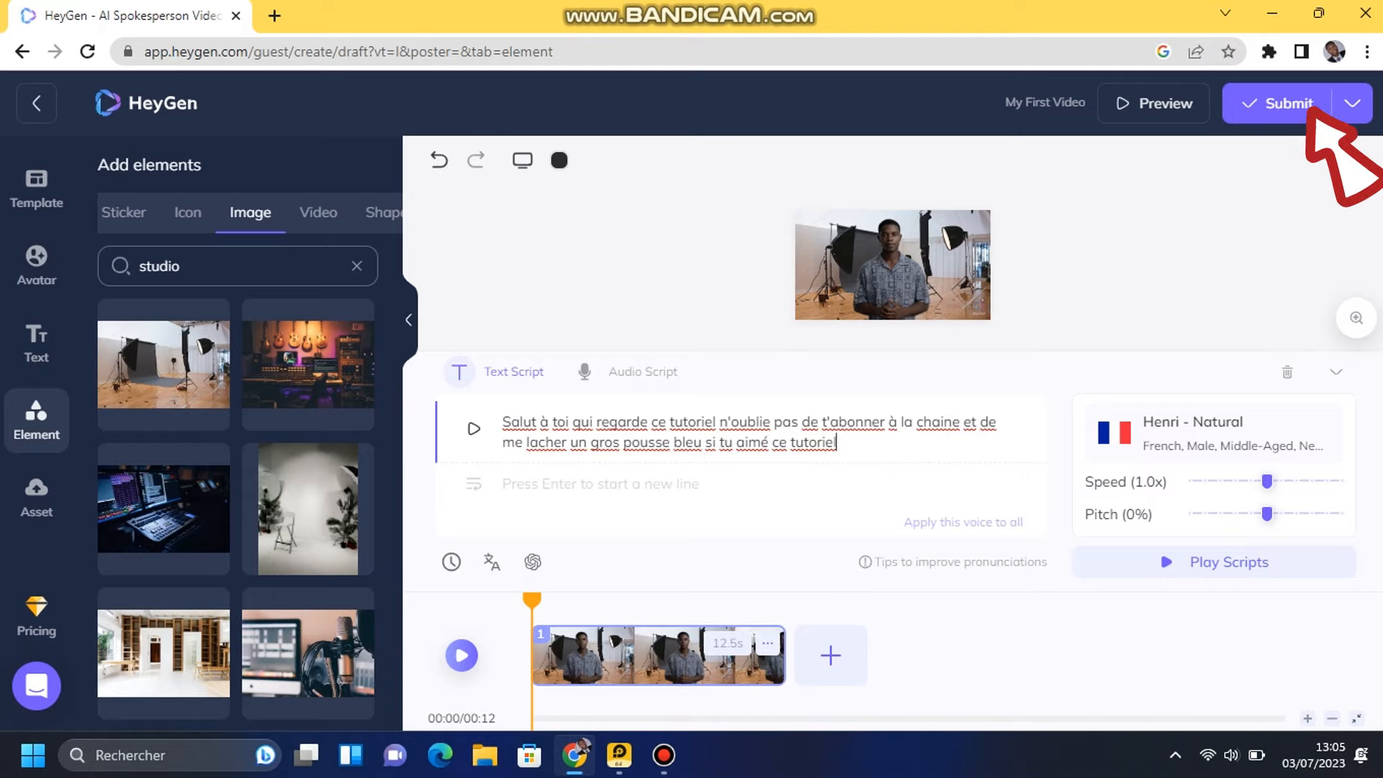
Submit the video for rendering, then open a blank new Chrome tab
left_click(1289, 103)
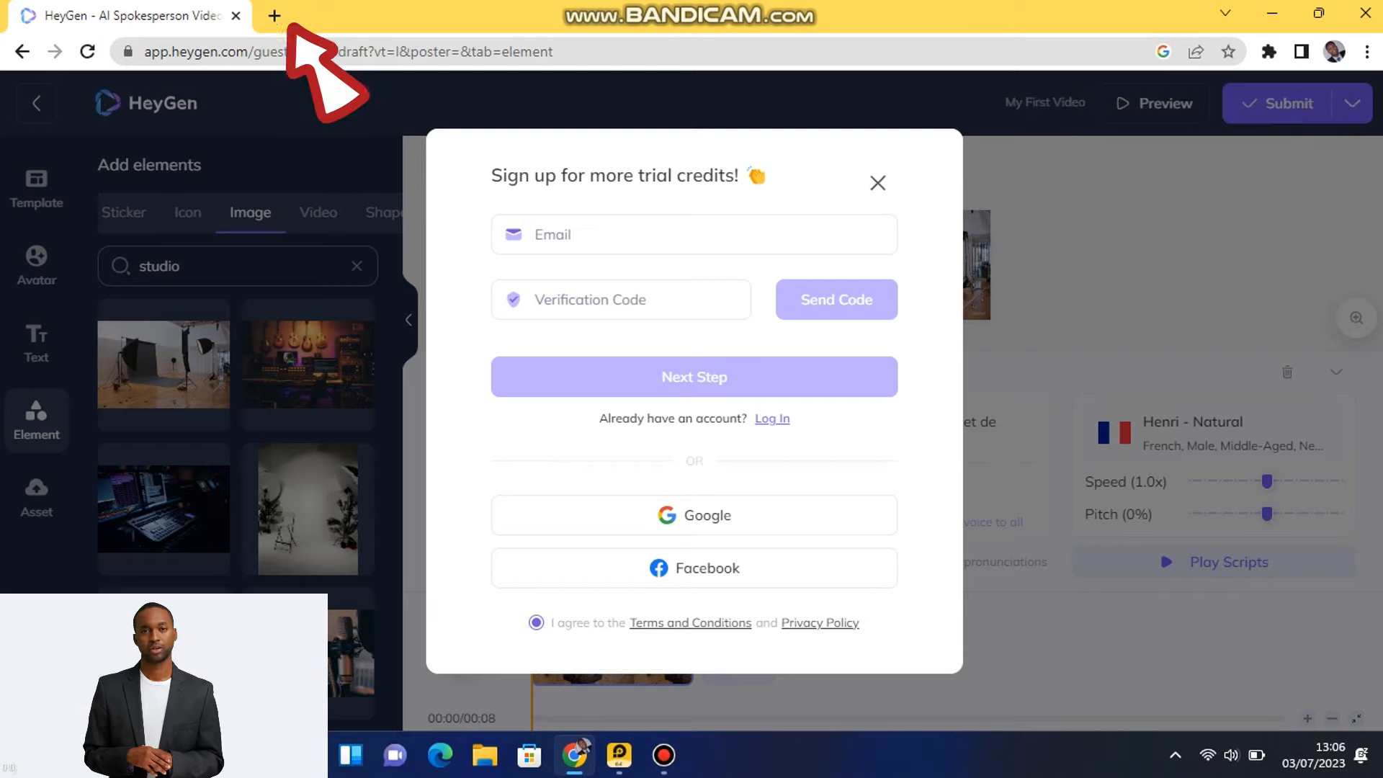
left_click(275, 15)
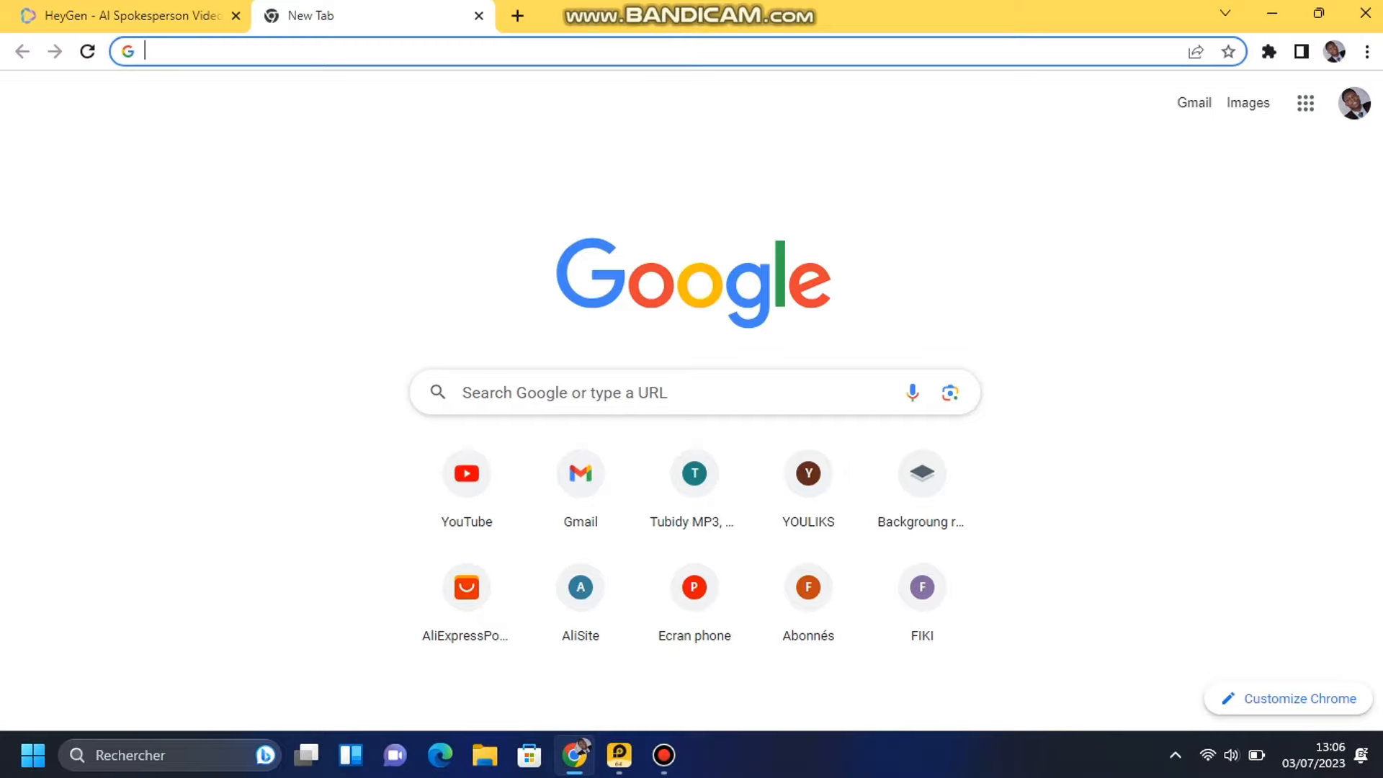
Search Google for 'Temp mail' and open the Temp Mail disposable email site
left_click(623, 385)
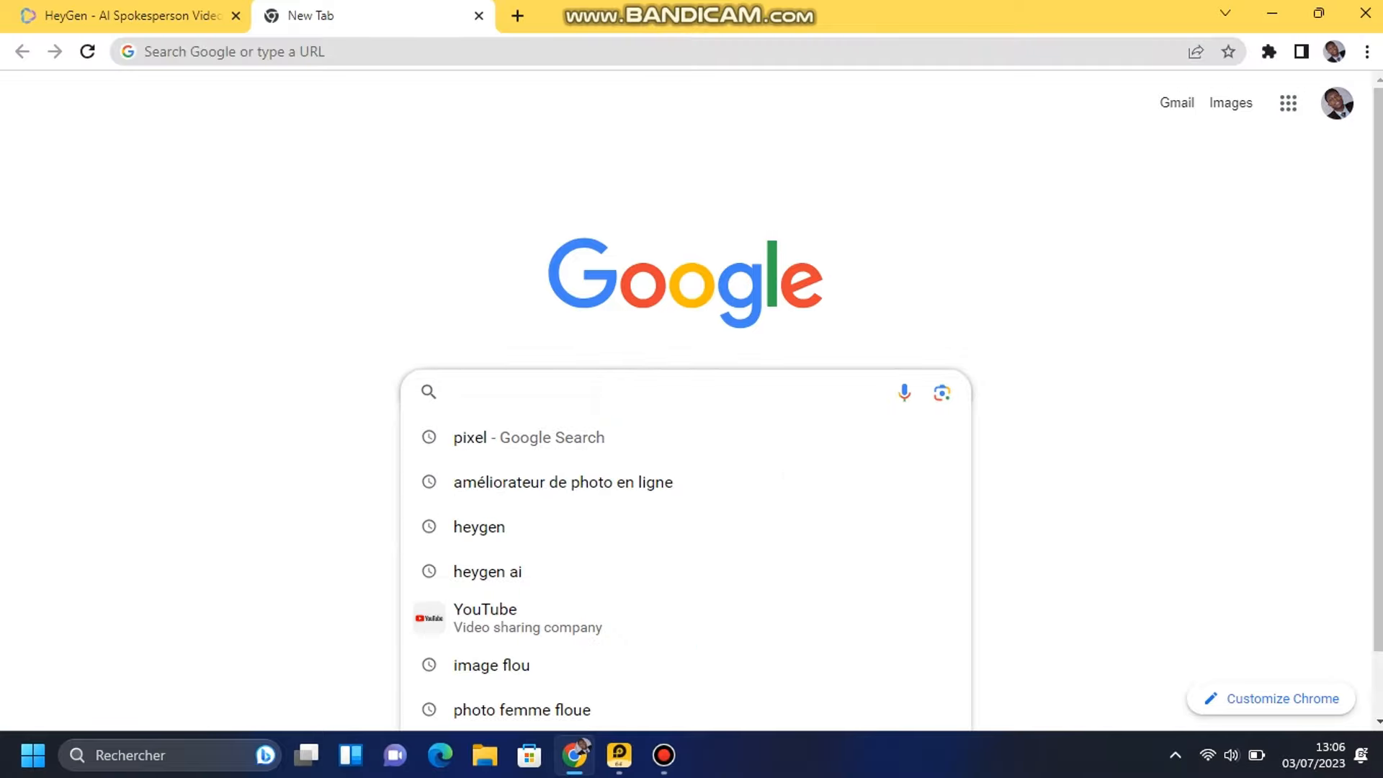
type("Te")
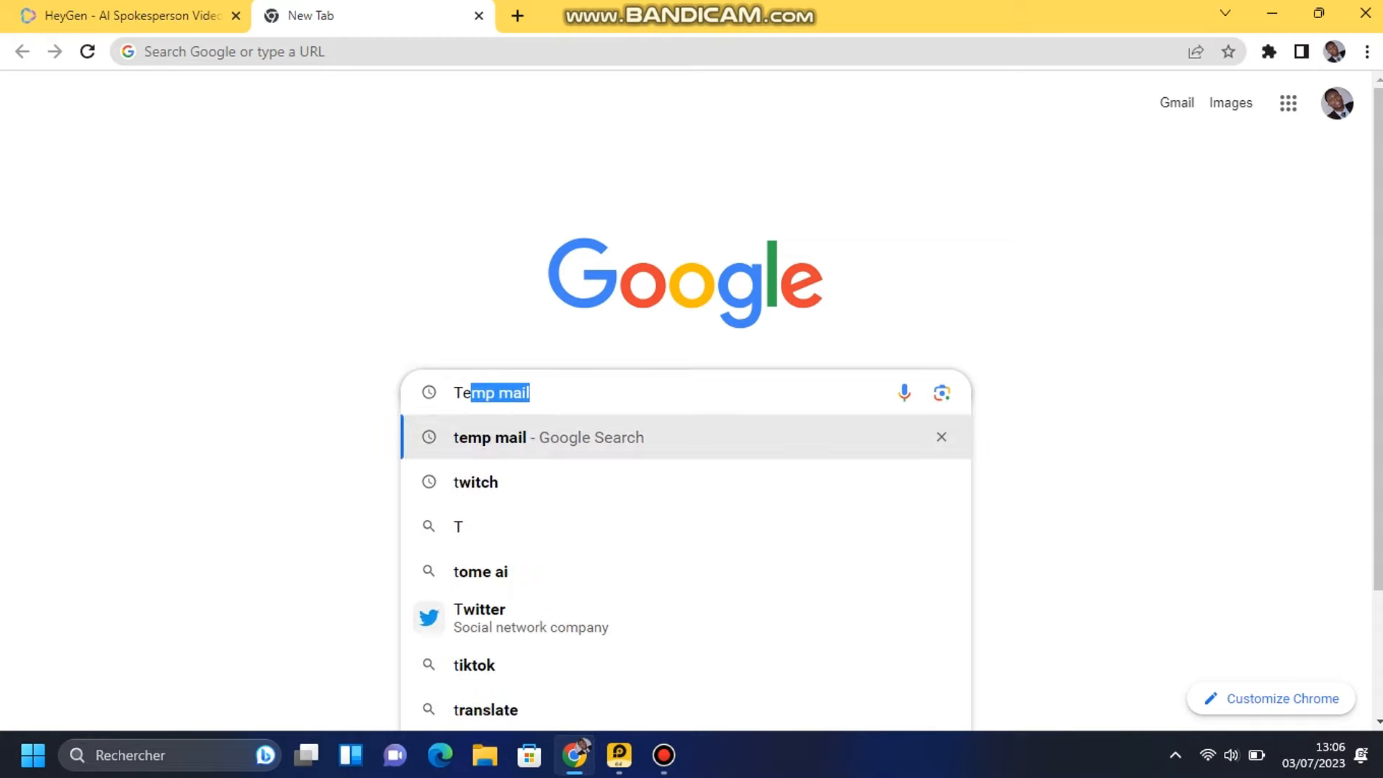
type("mp")
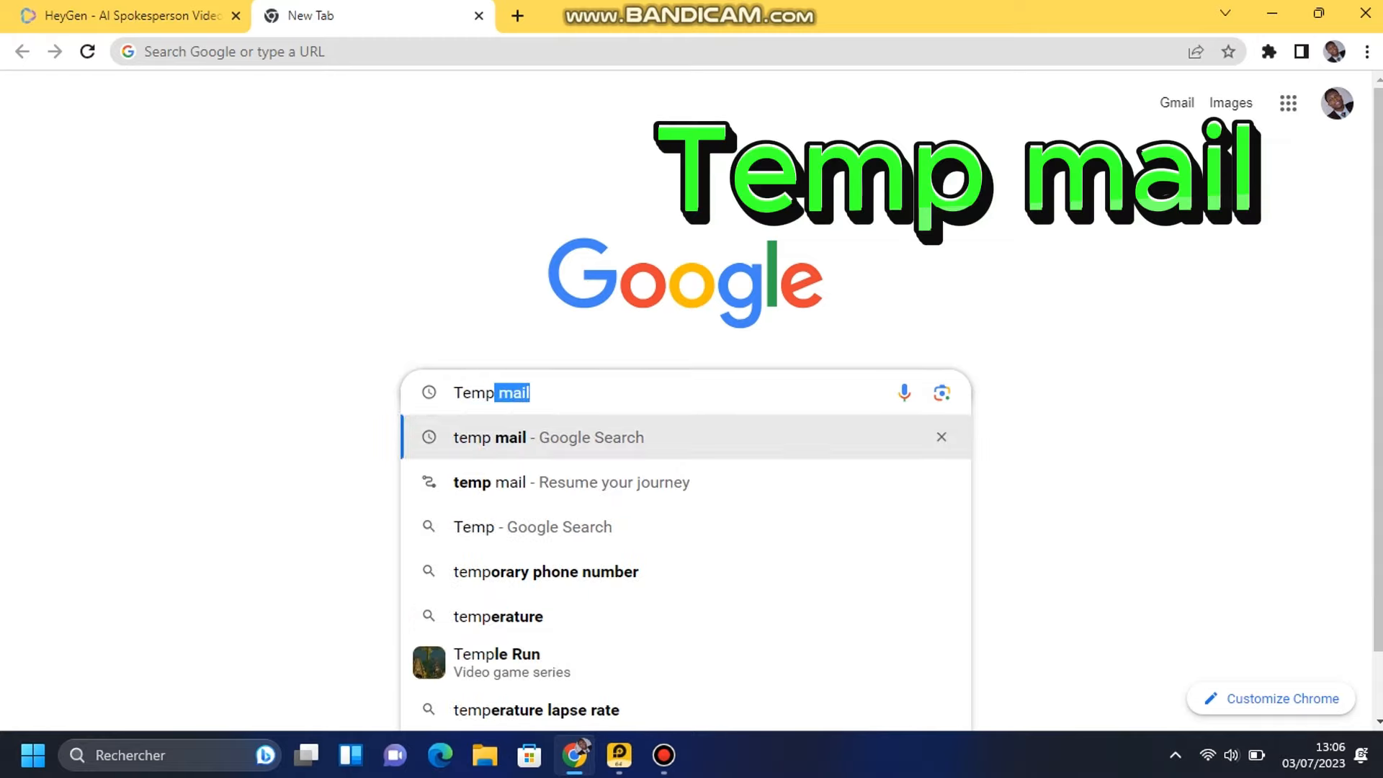
type("m")
key("BackSpace")
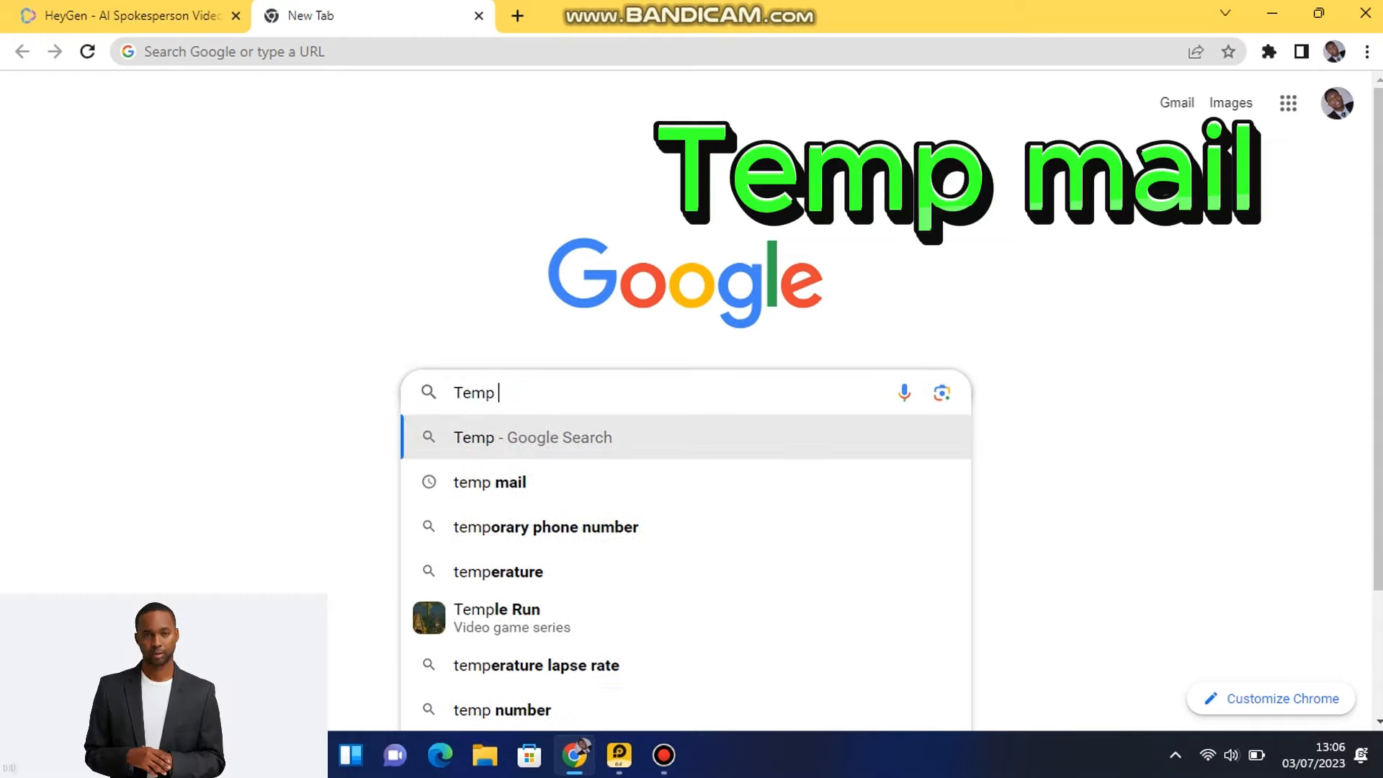
type("mail")
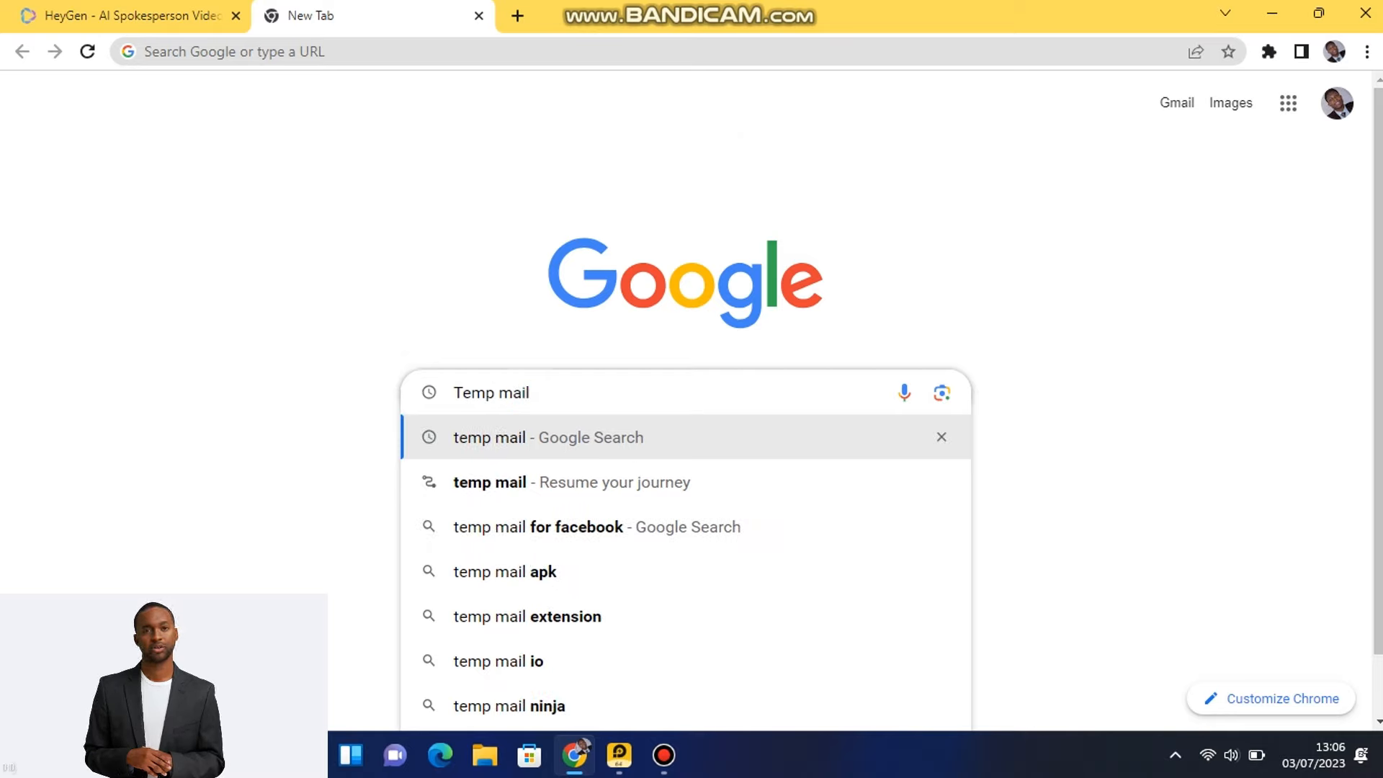
key("Return")
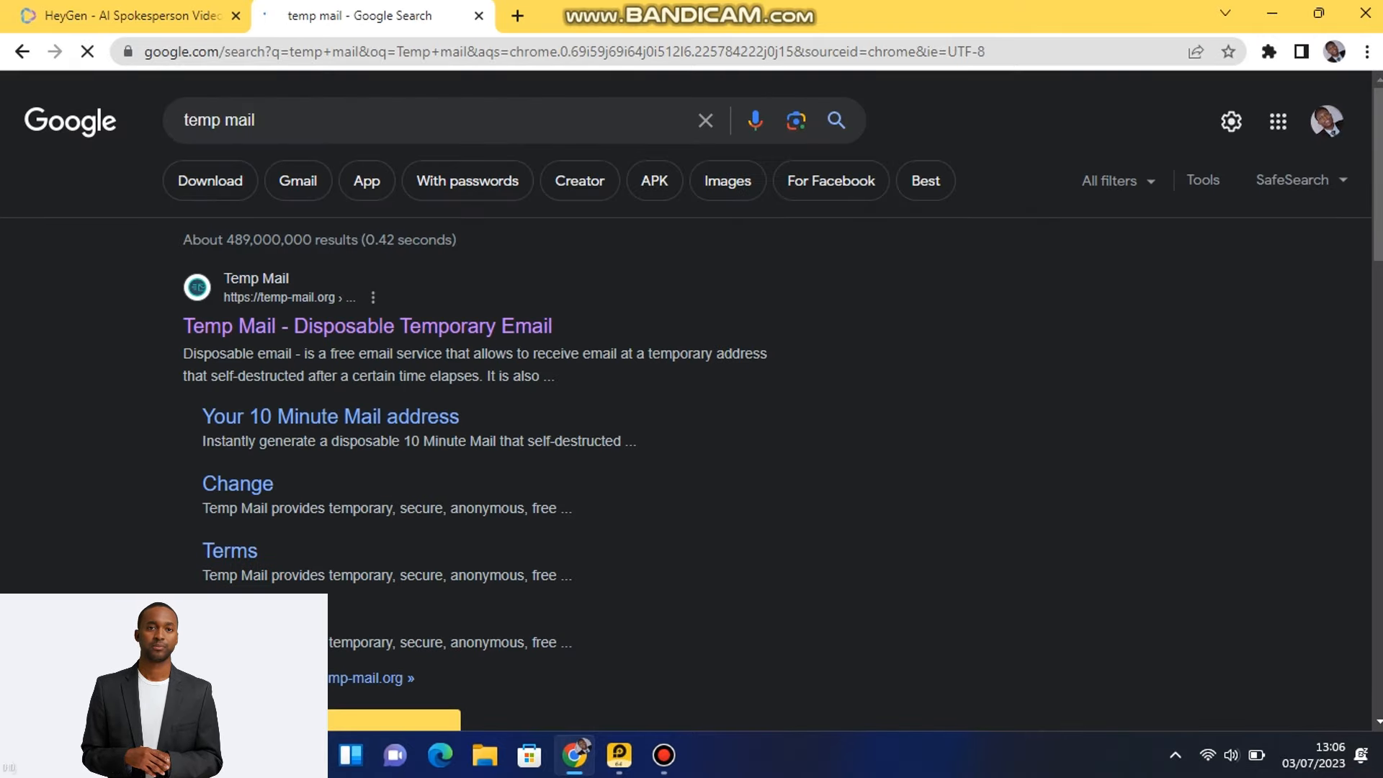
left_click(431, 331)
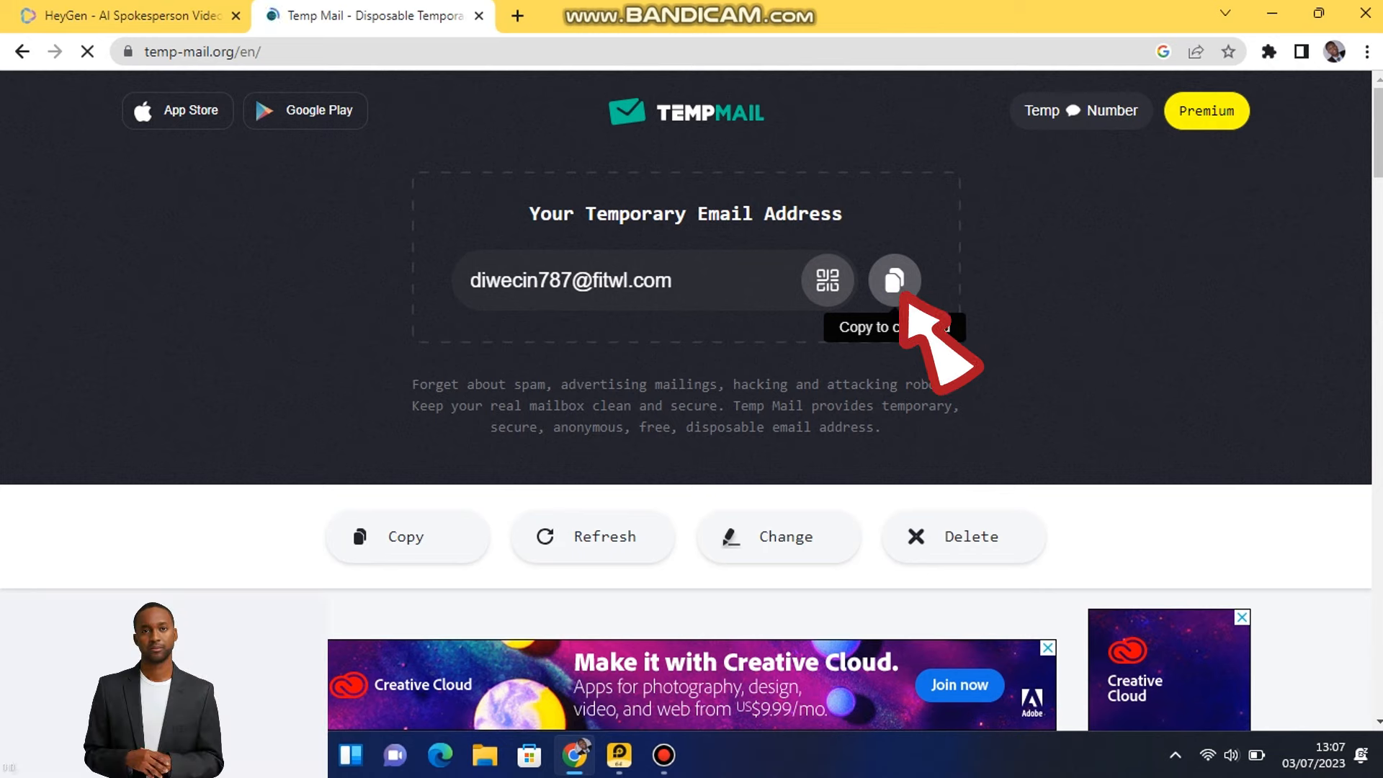
Copy the Temp Mail disposable address and switch back to the HeyGen sign-up prompt
left_click(894, 279)
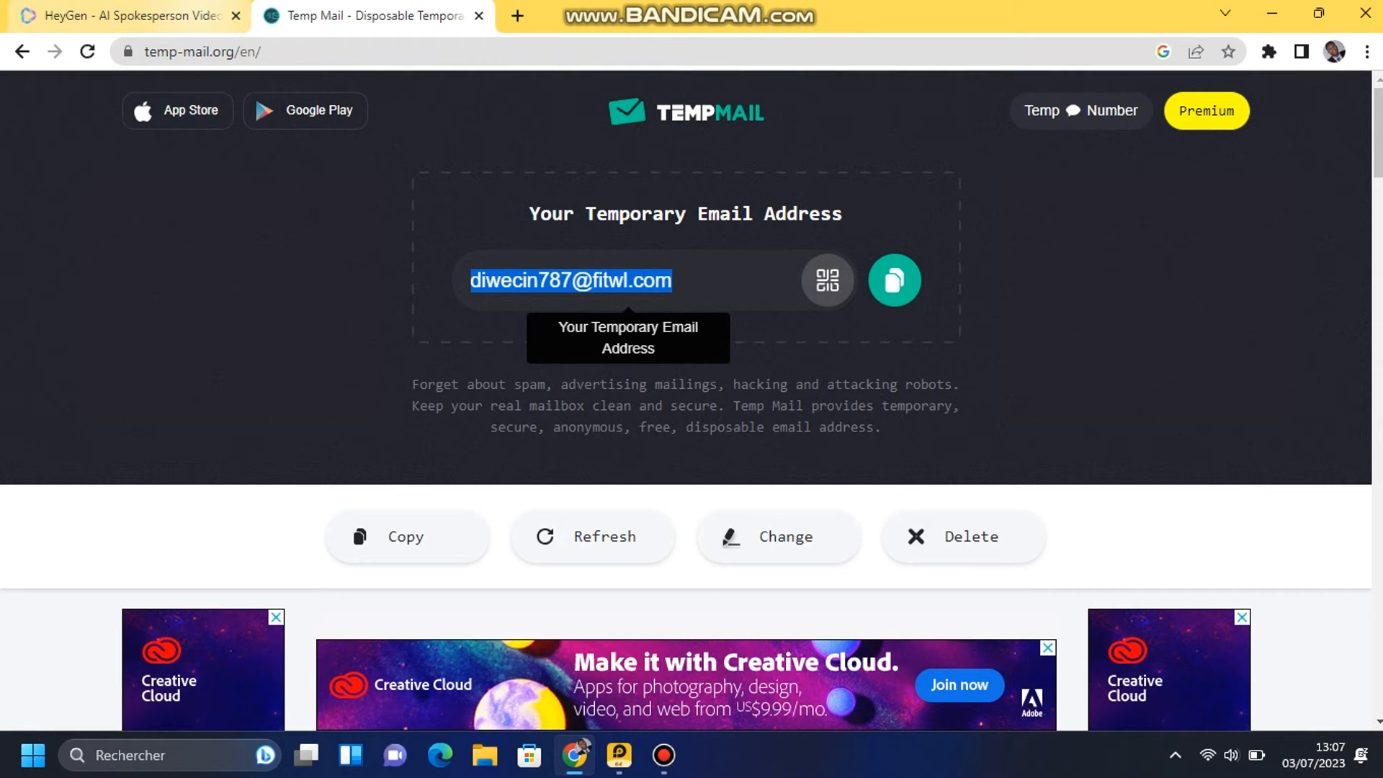
left_click(129, 16)
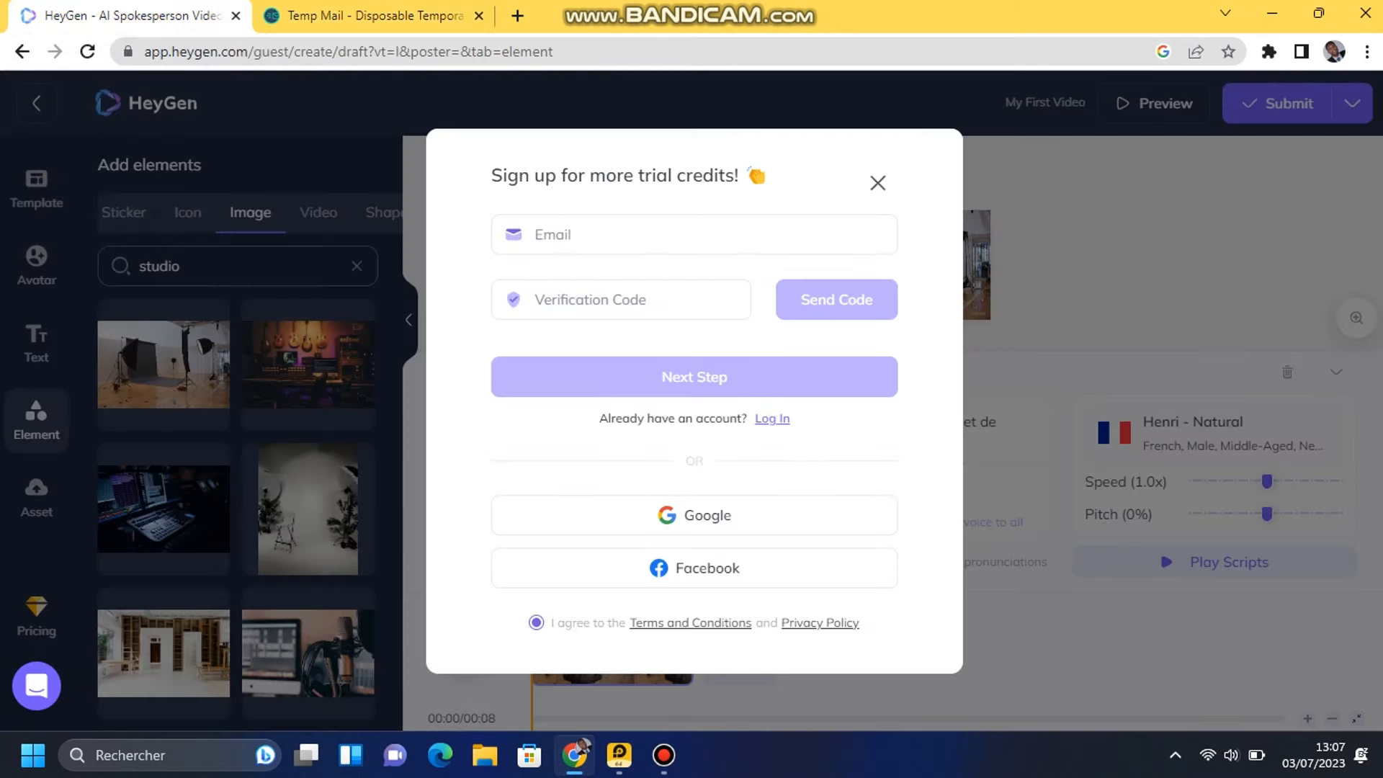
Paste the temporary address into the sign-up Email field and request a verification code
left_click(649, 234)
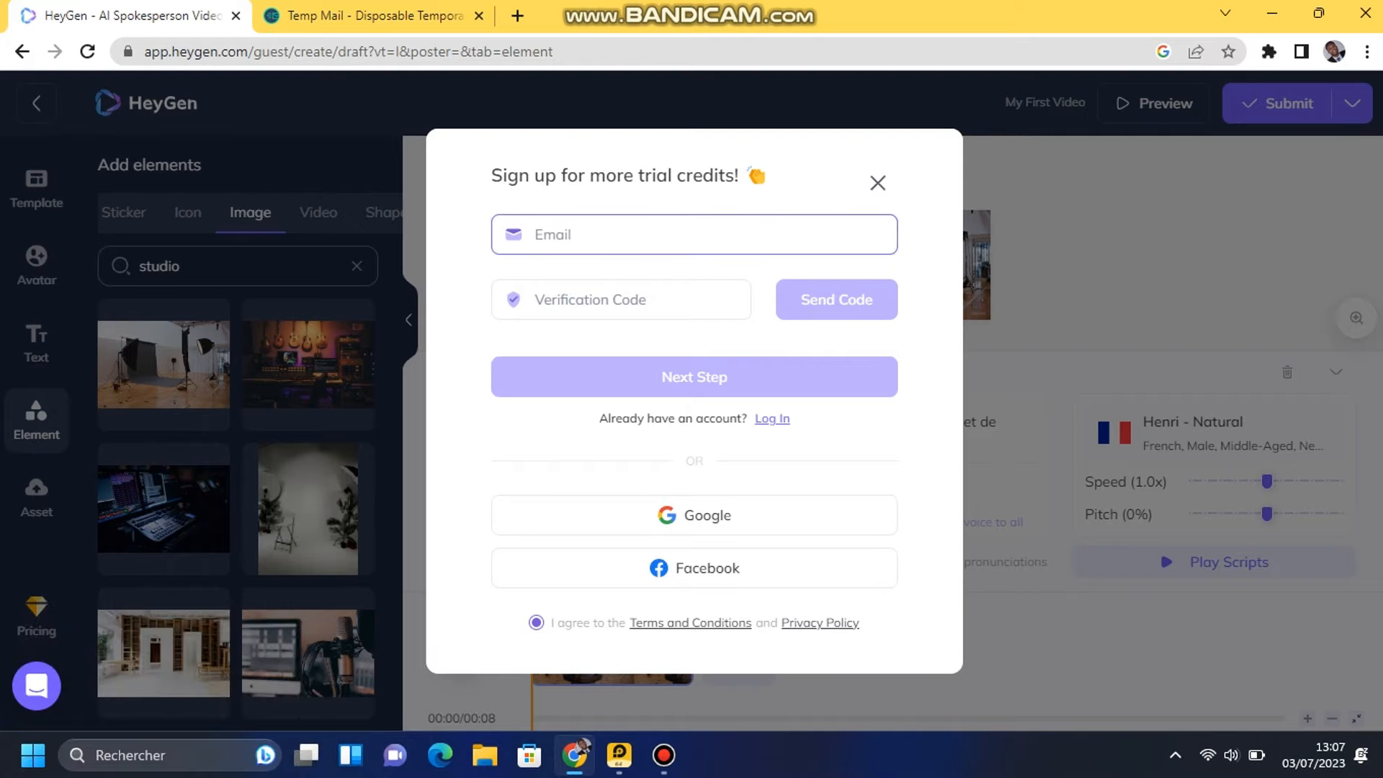
left_click(657, 241)
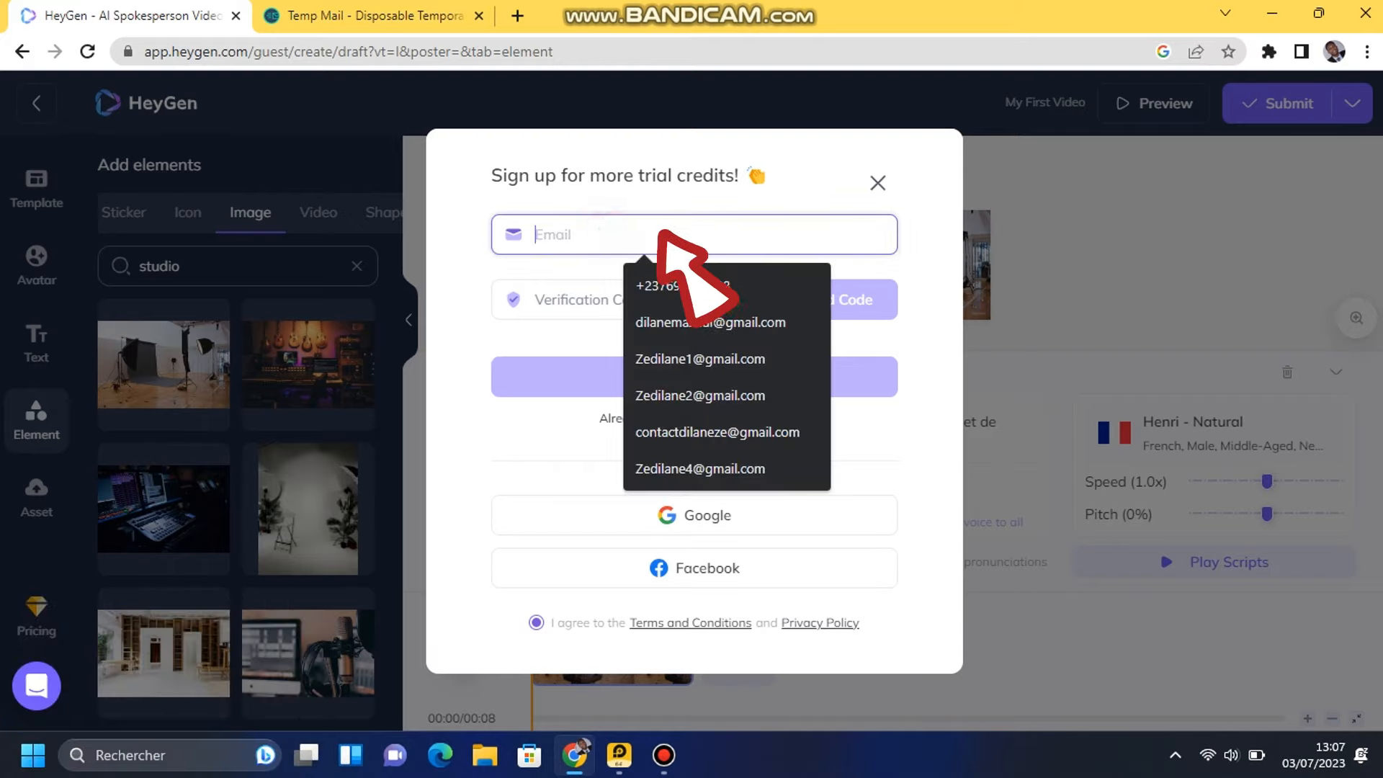
key("ctrl+v")
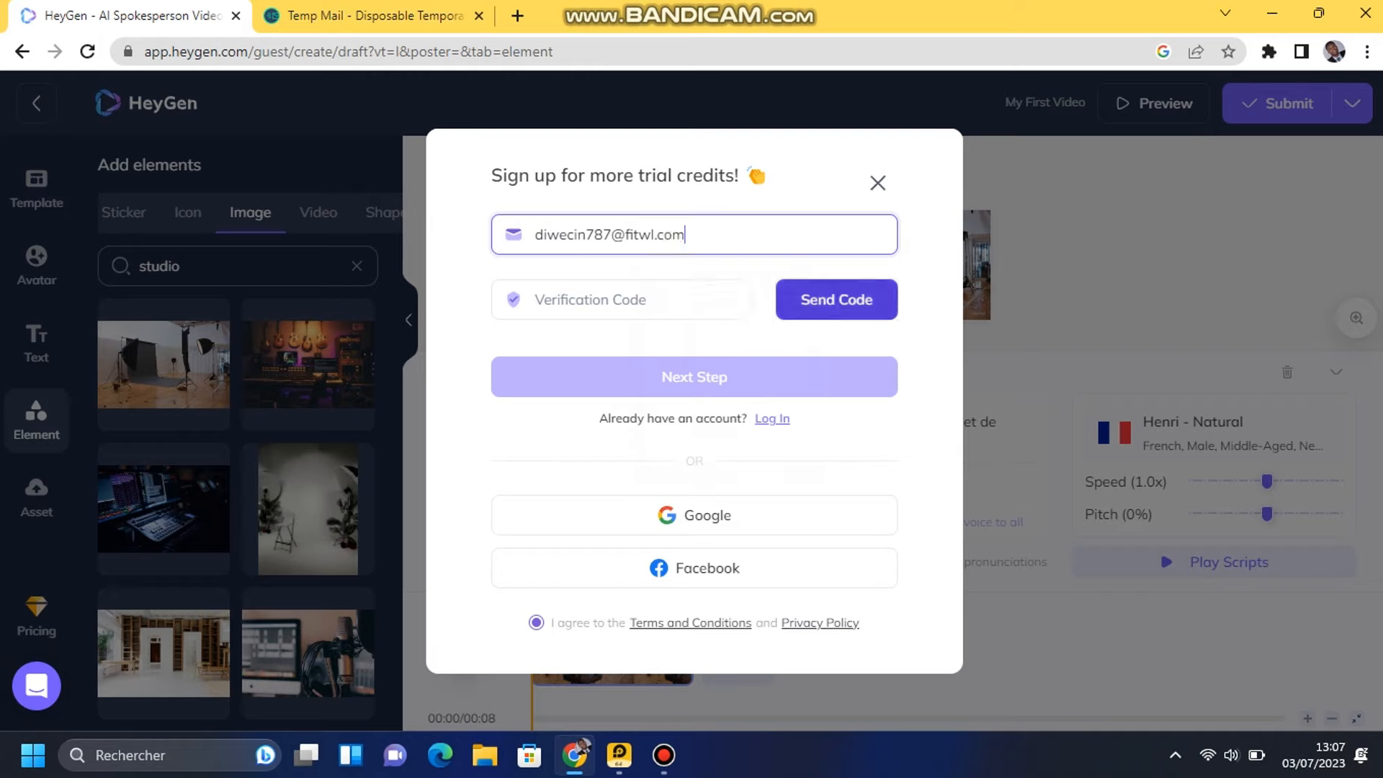
left_click(836, 299)
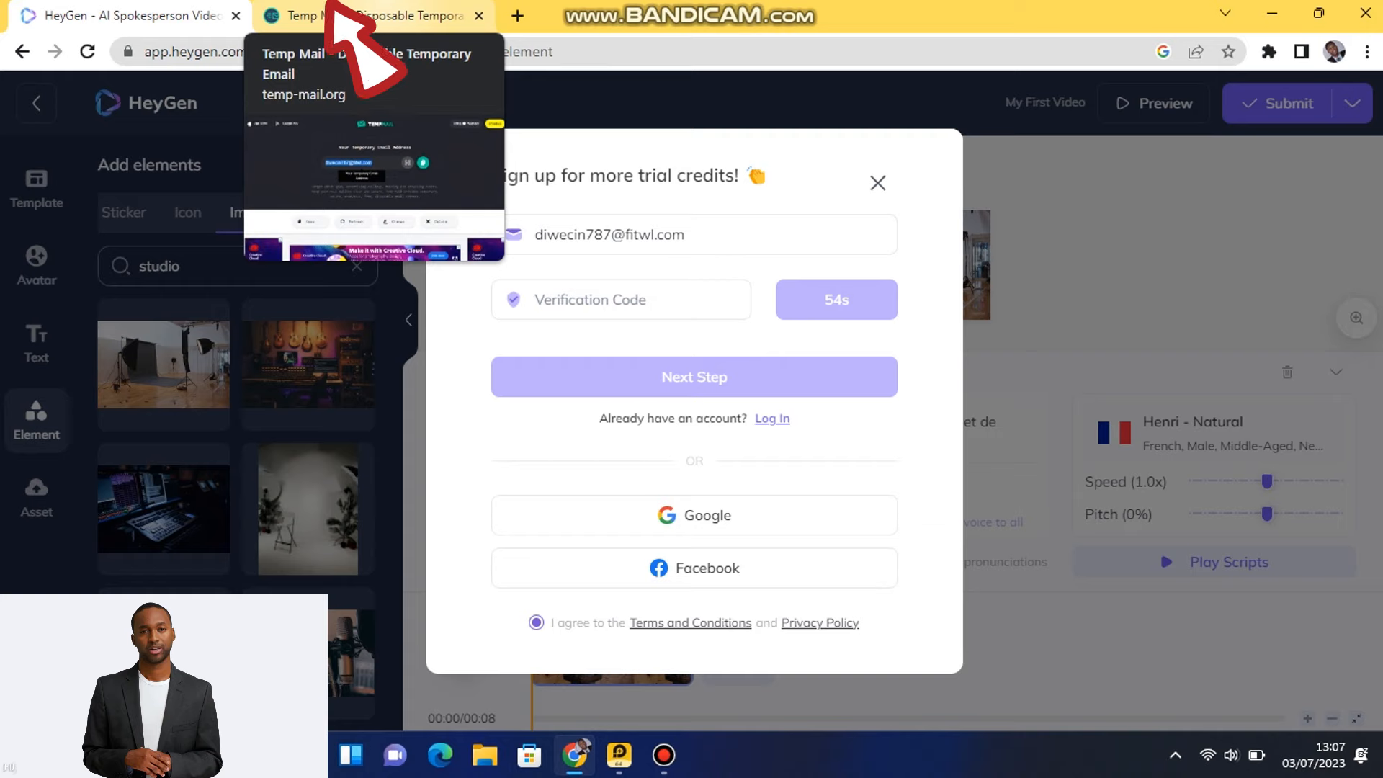
Open HeyGen's email in the Temp Mail inbox, select the verification code, and return to HeyGen
left_click(363, 16)
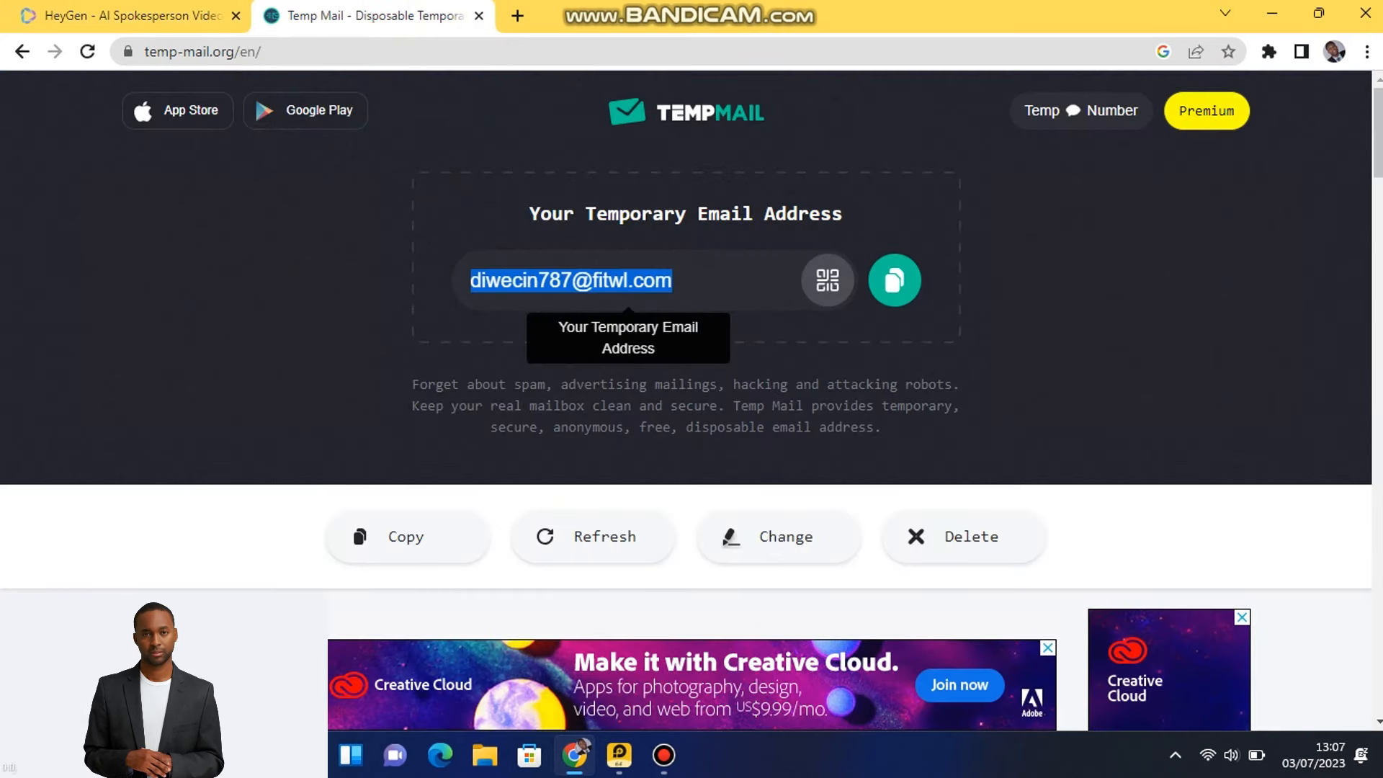
scroll(691, 396, "down", 7)
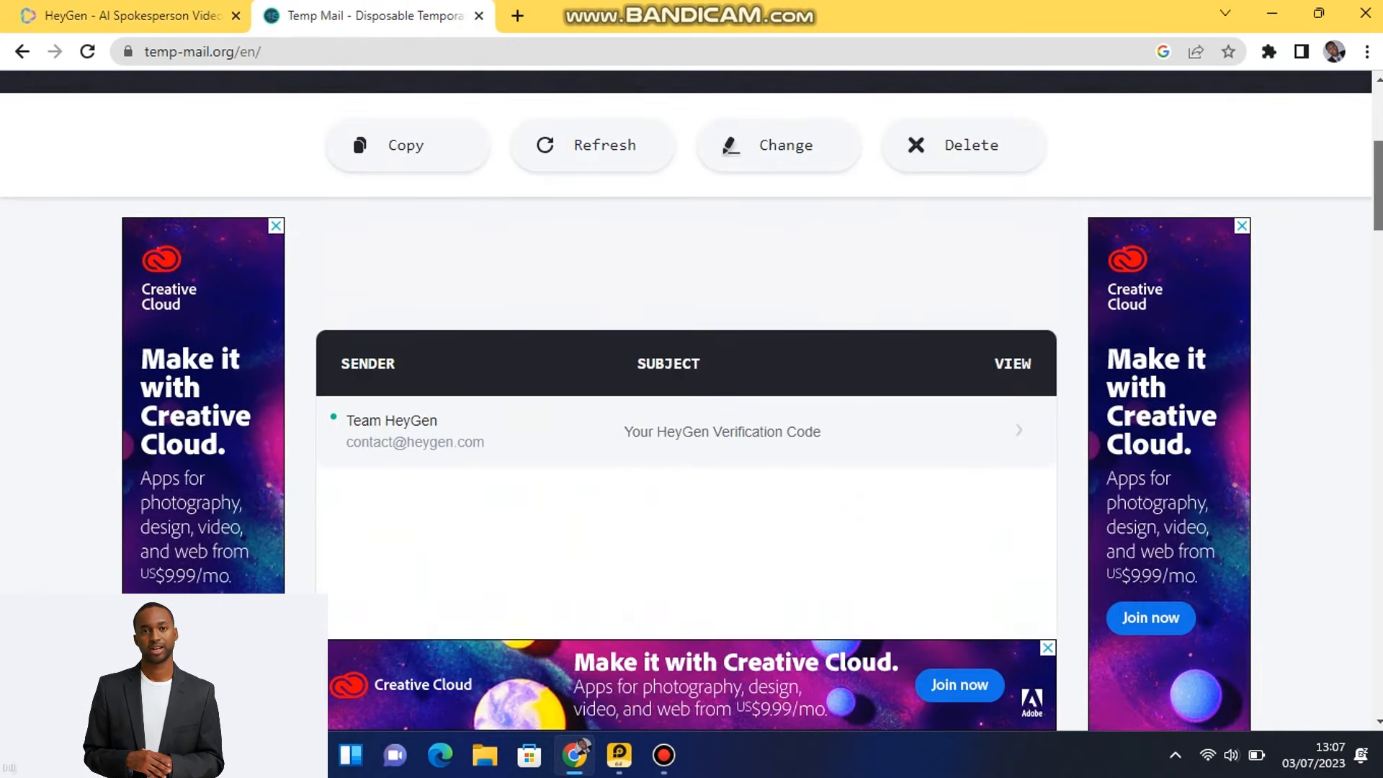
scroll(691, 396, "down", 1)
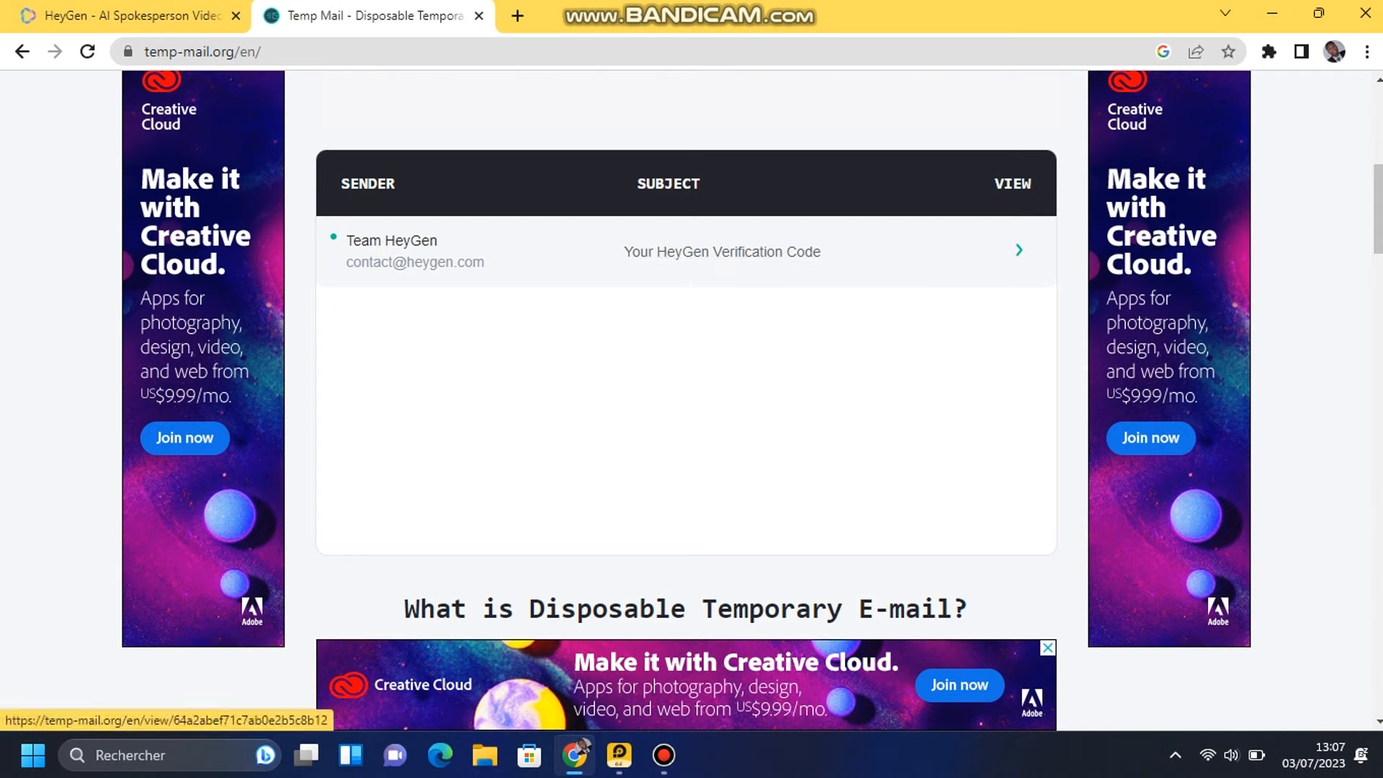
left_click(1018, 250)
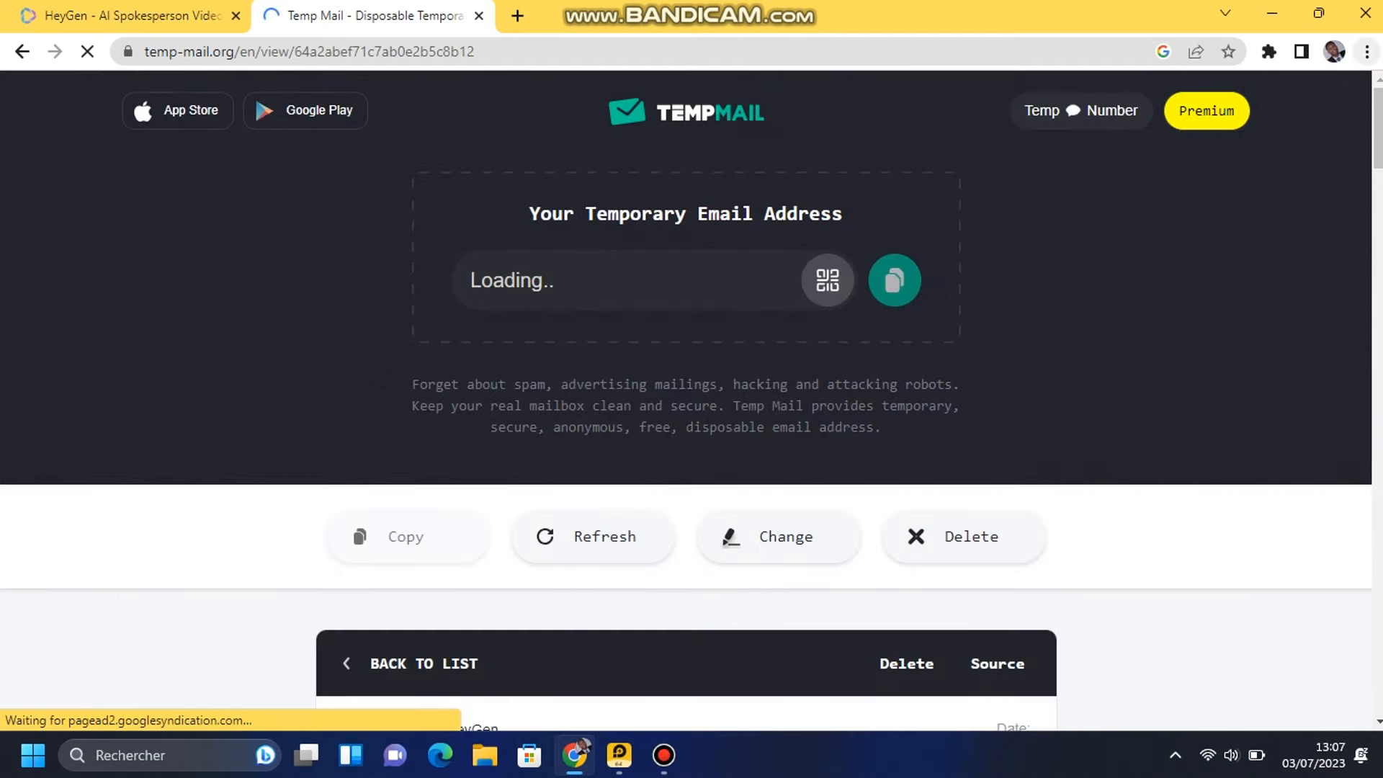
scroll(686, 400, "down", 9)
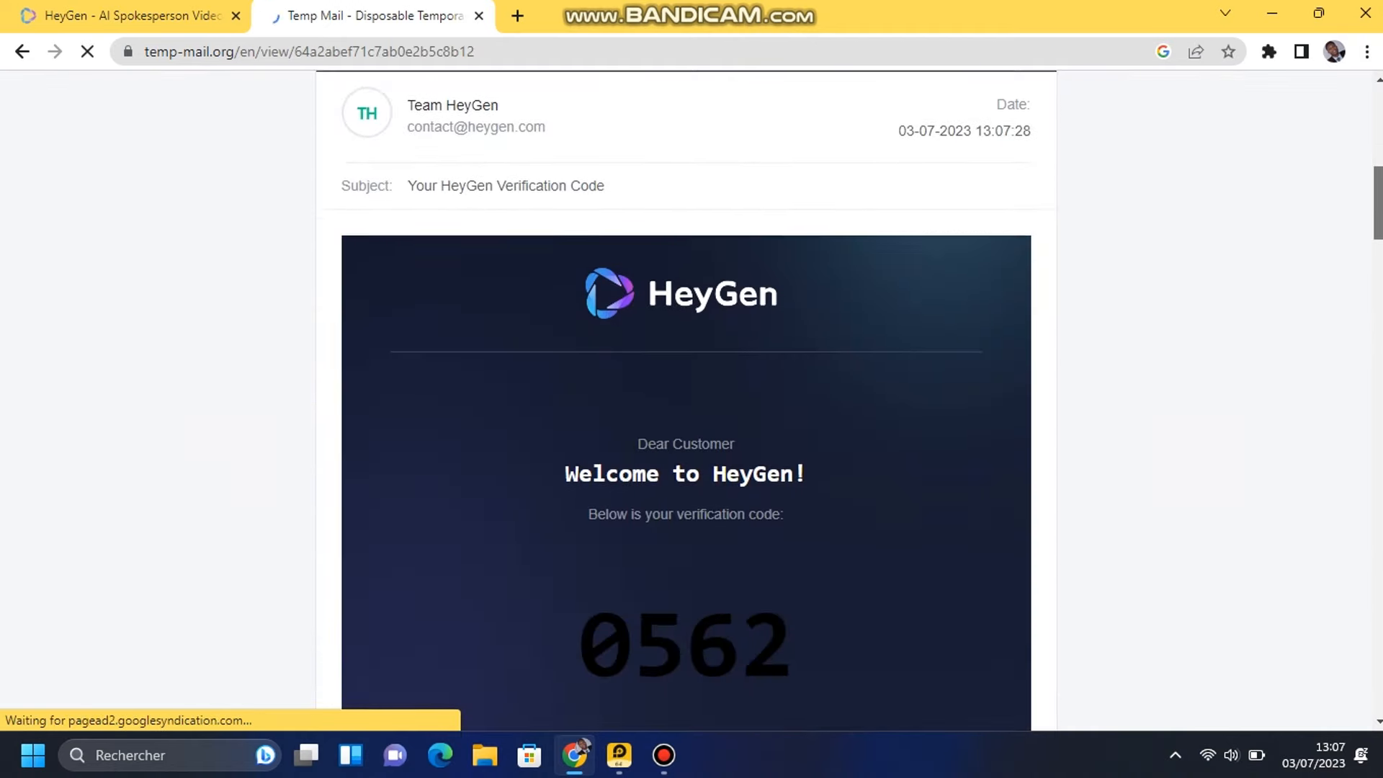
scroll(685, 400, "down", 2)
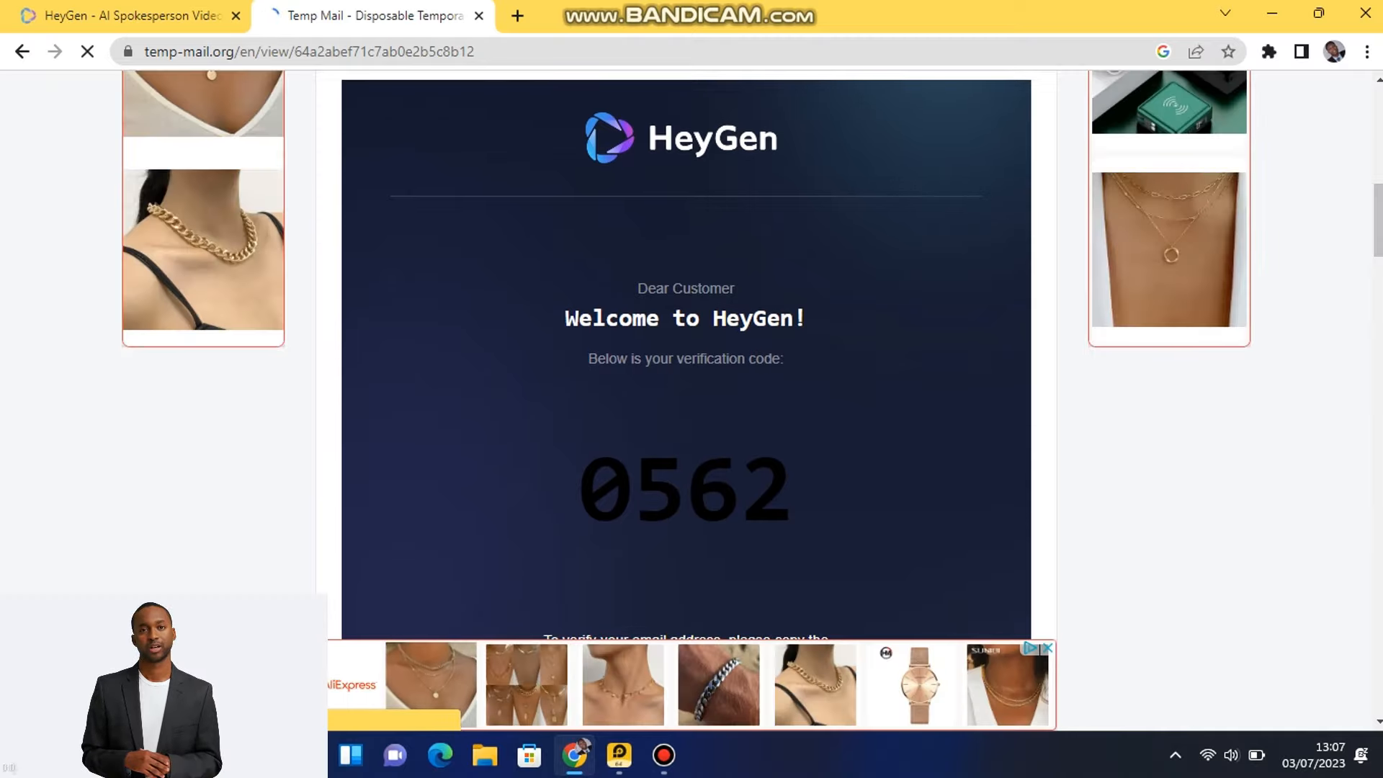
left_click_drag(580, 490, 791, 490)
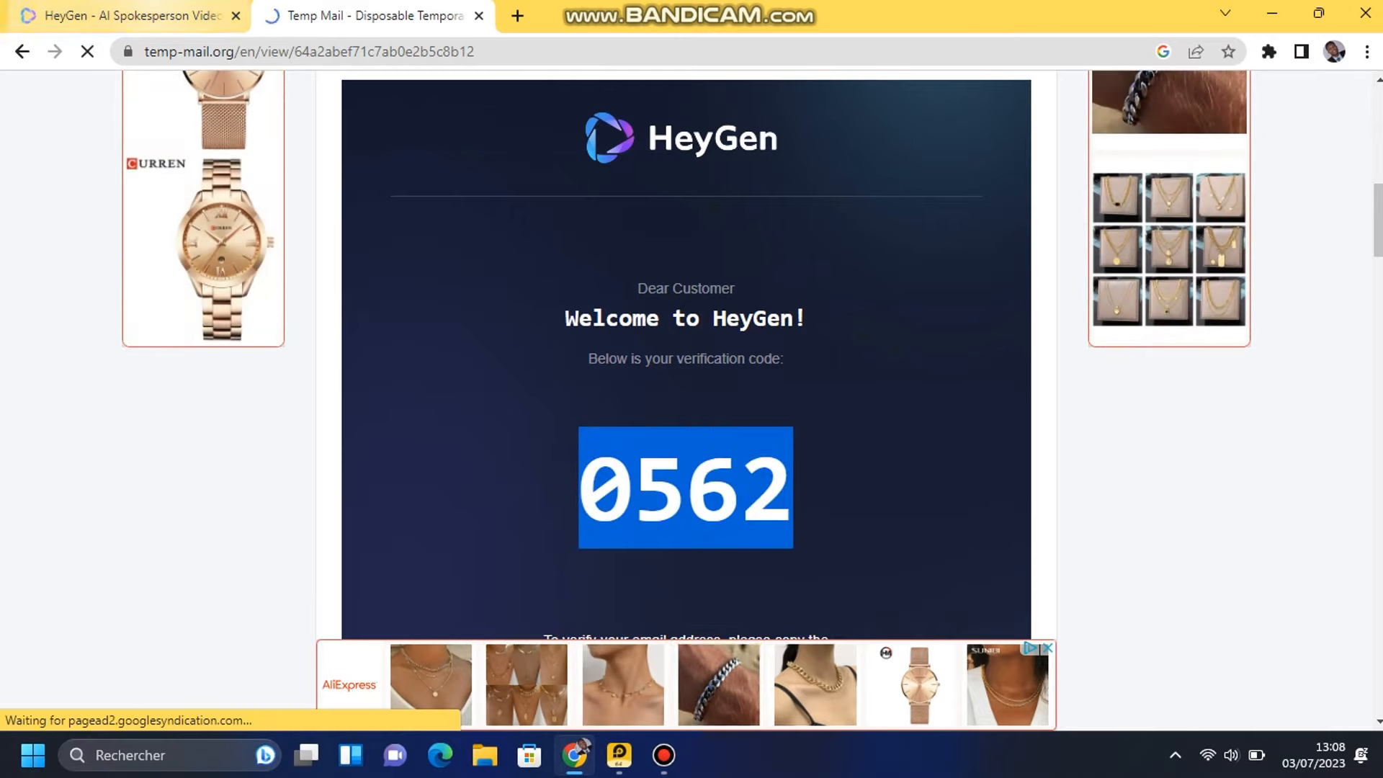
left_click(130, 15)
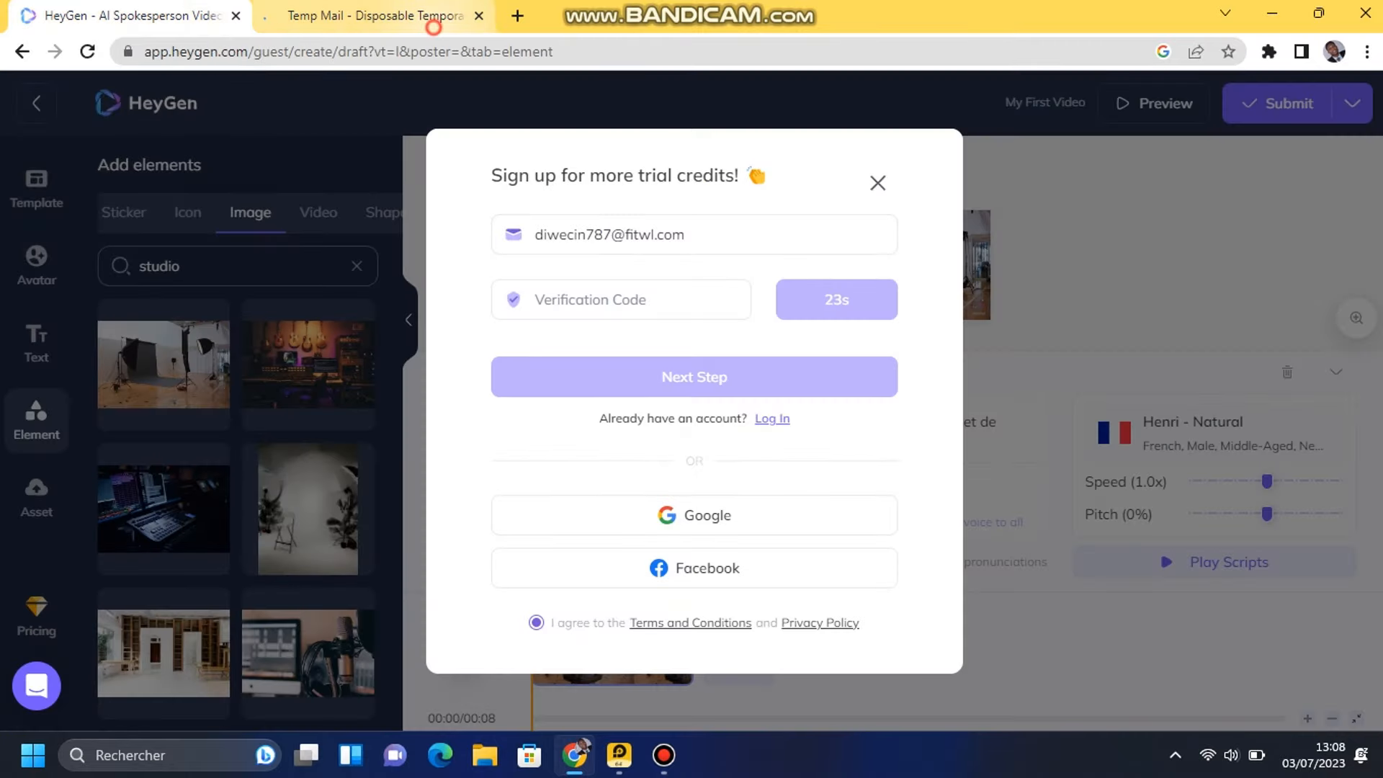
Type the emailed verification code into the Verification Code field and proceed to Next Step
left_click(433, 27)
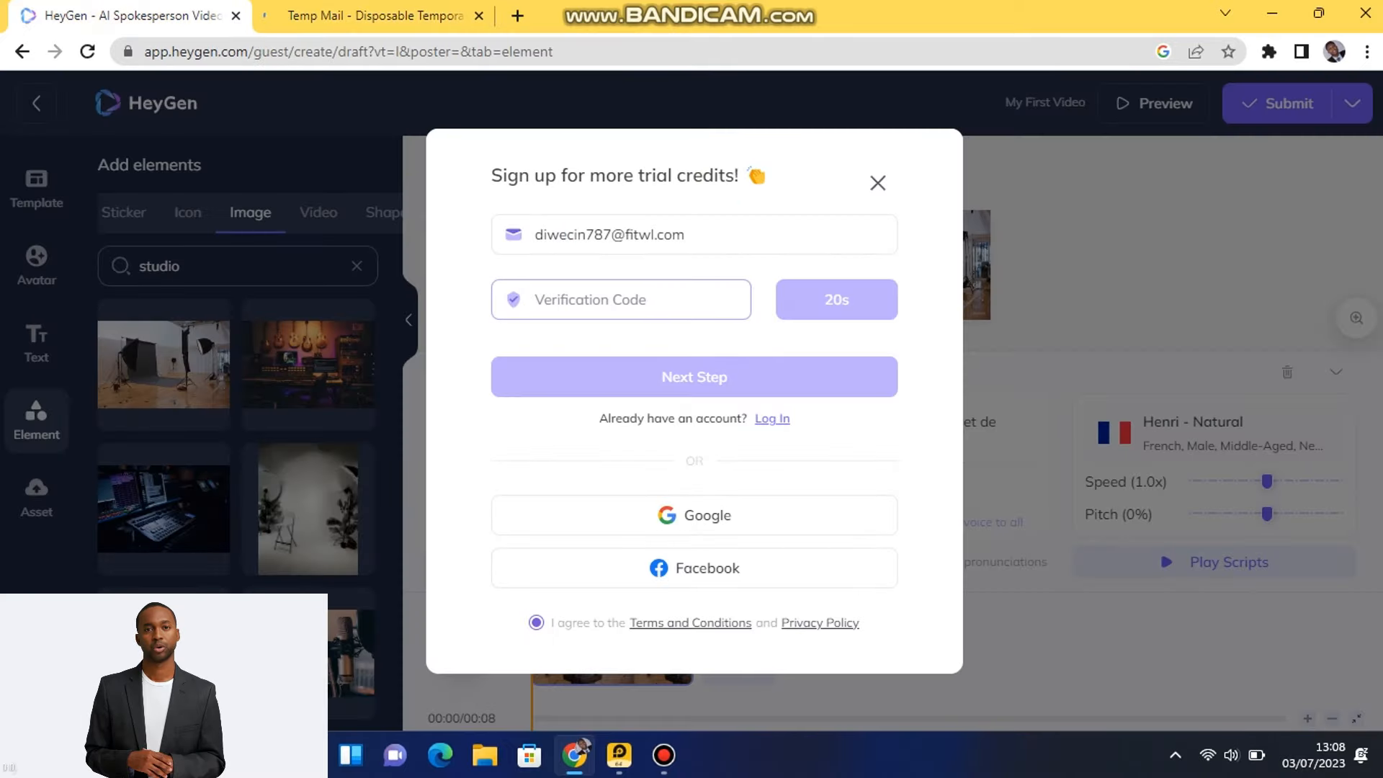
left_click(665, 301)
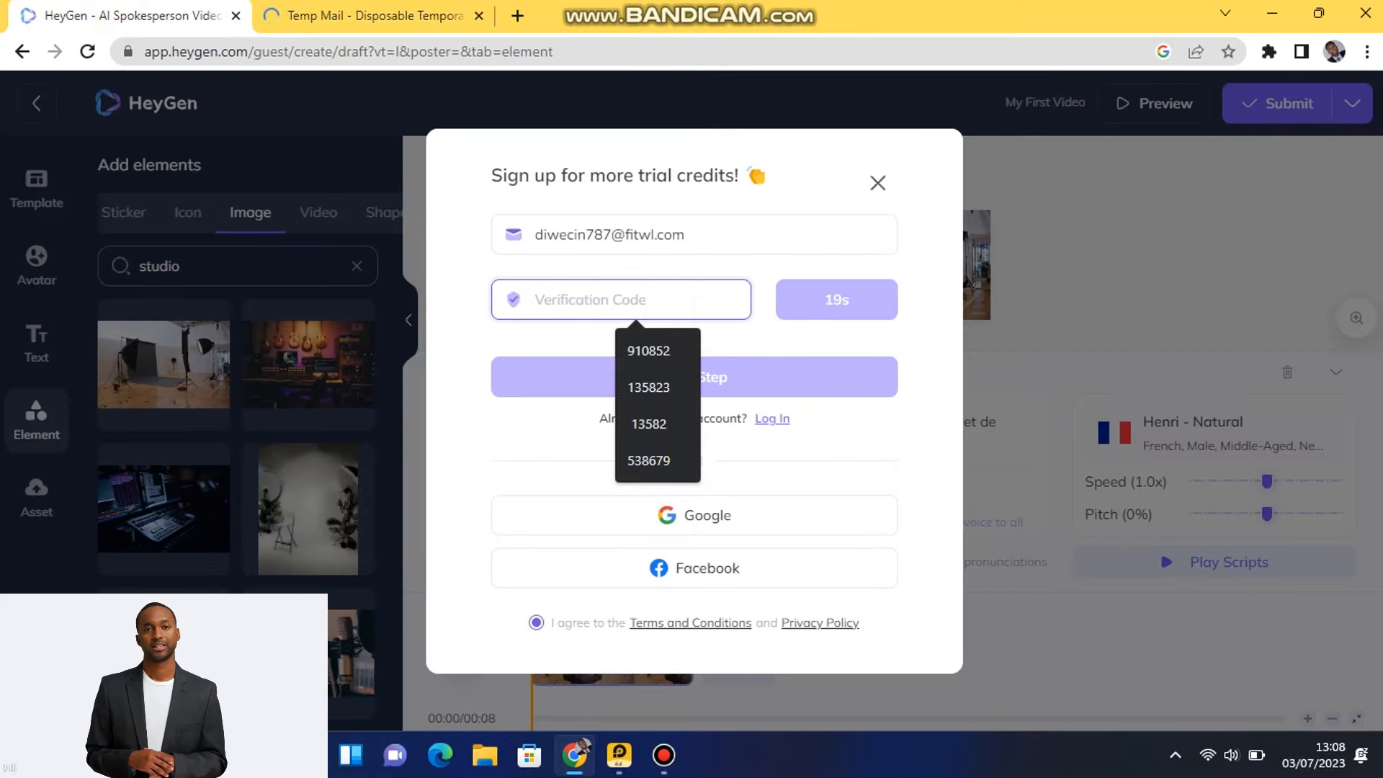
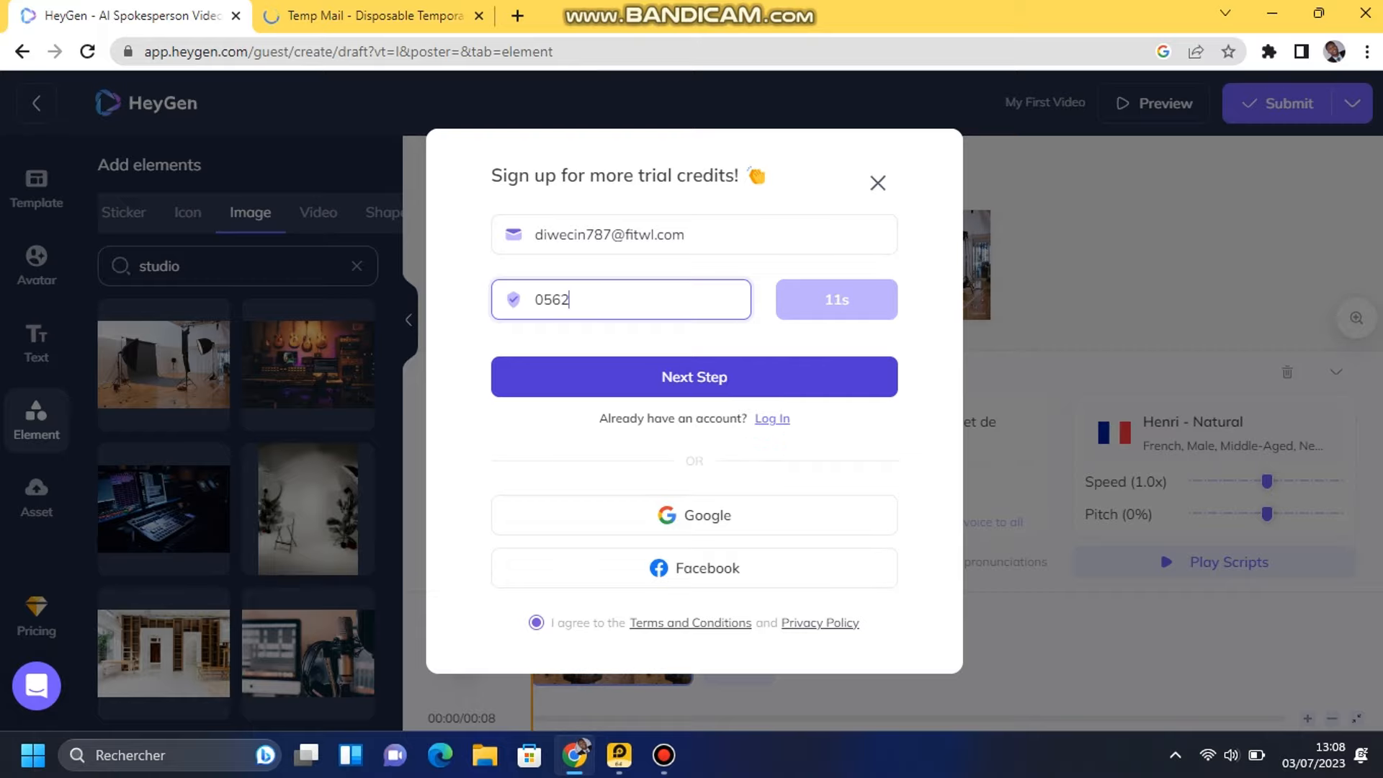
left_click(694, 377)
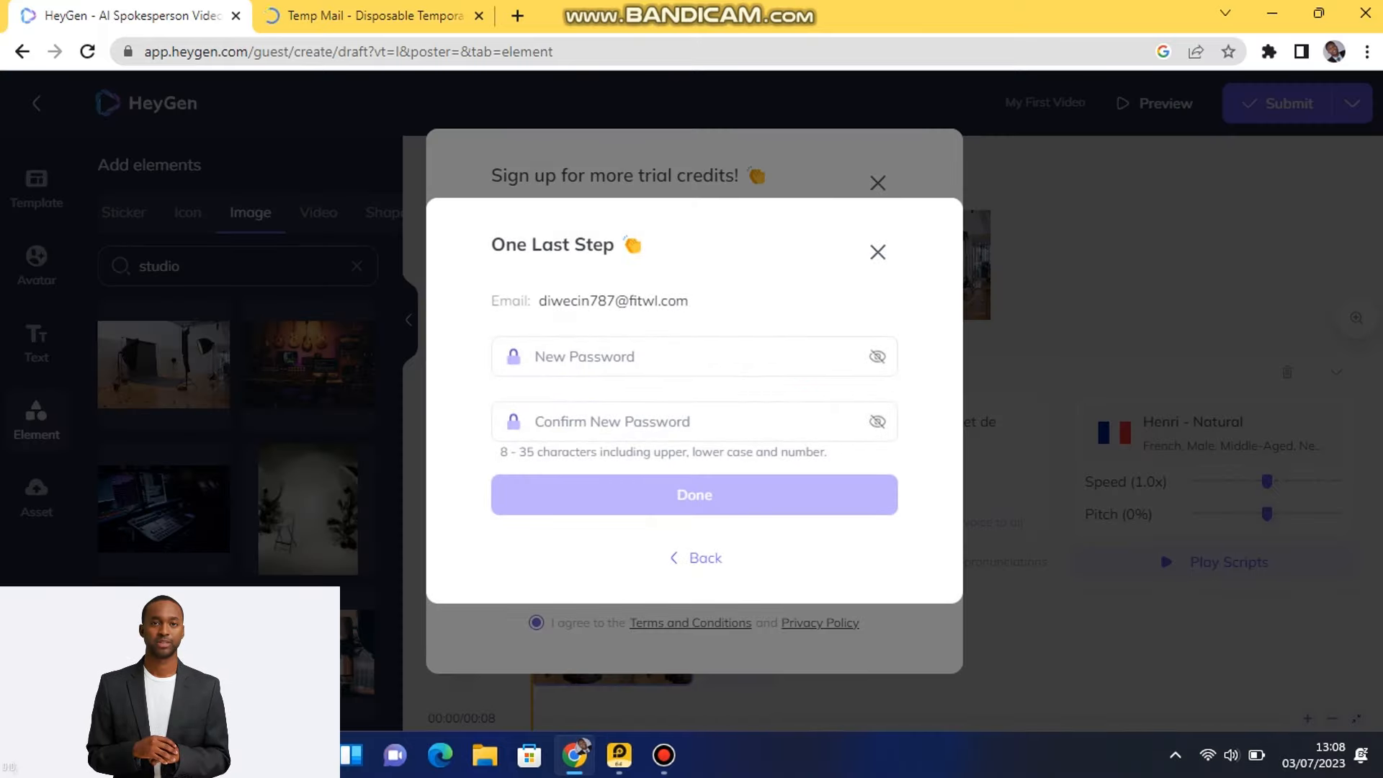
Enter the new account password in both password fields and complete registration with Done
left_click(695, 360)
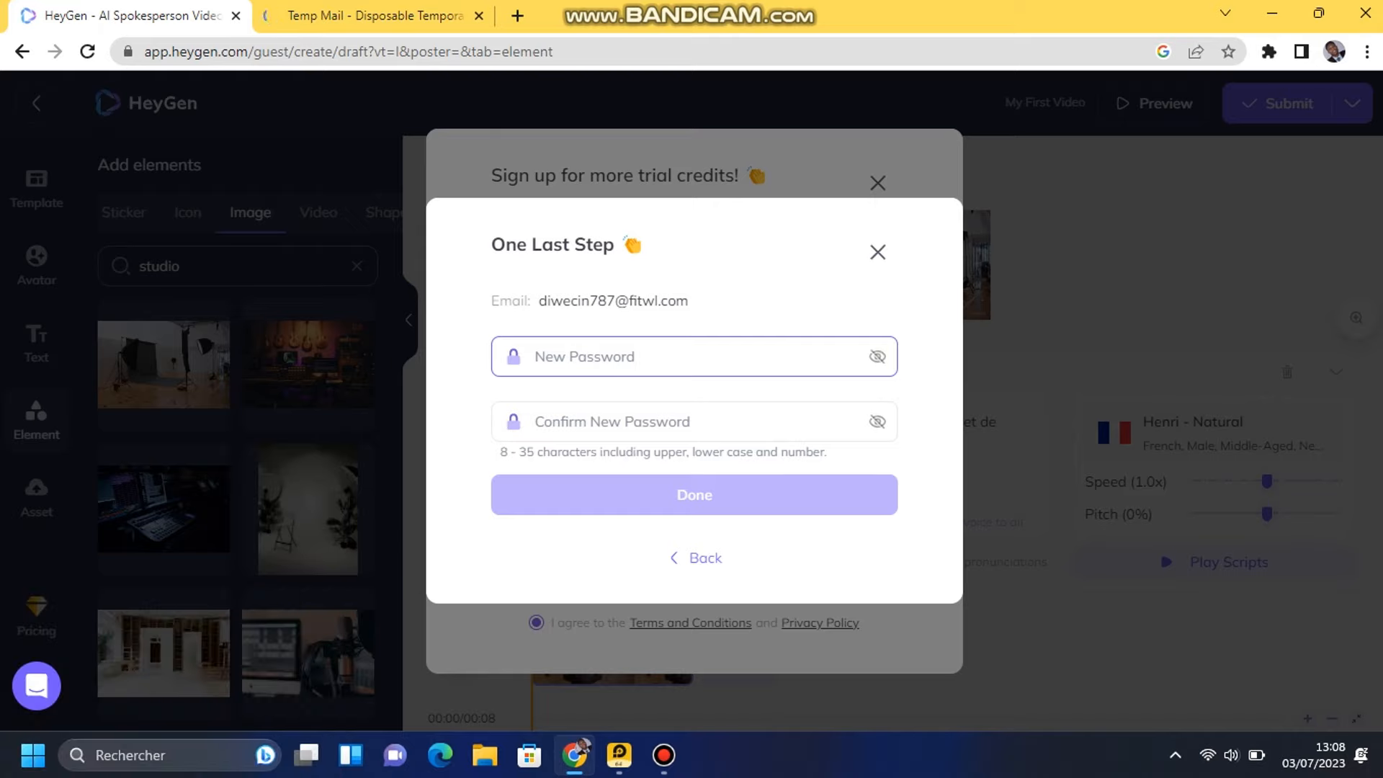
left_click(696, 367)
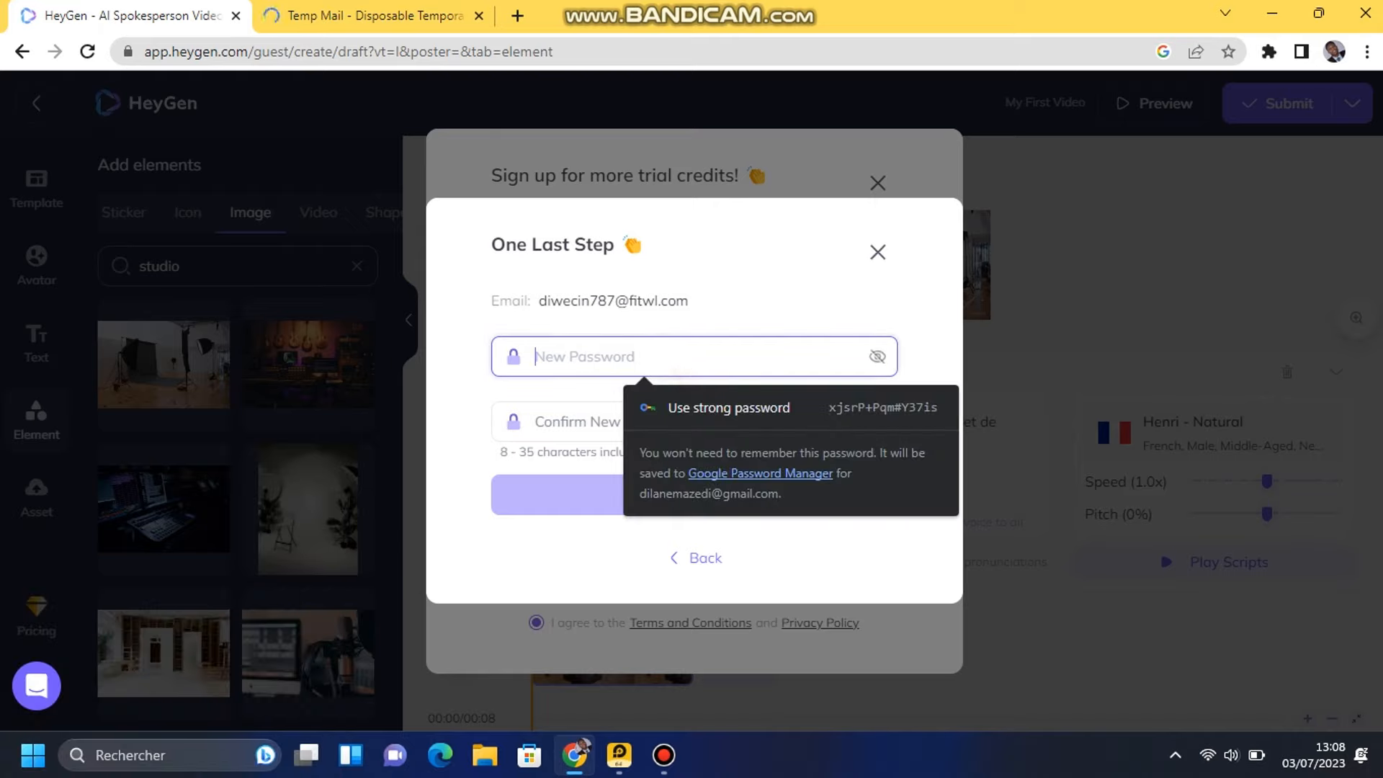
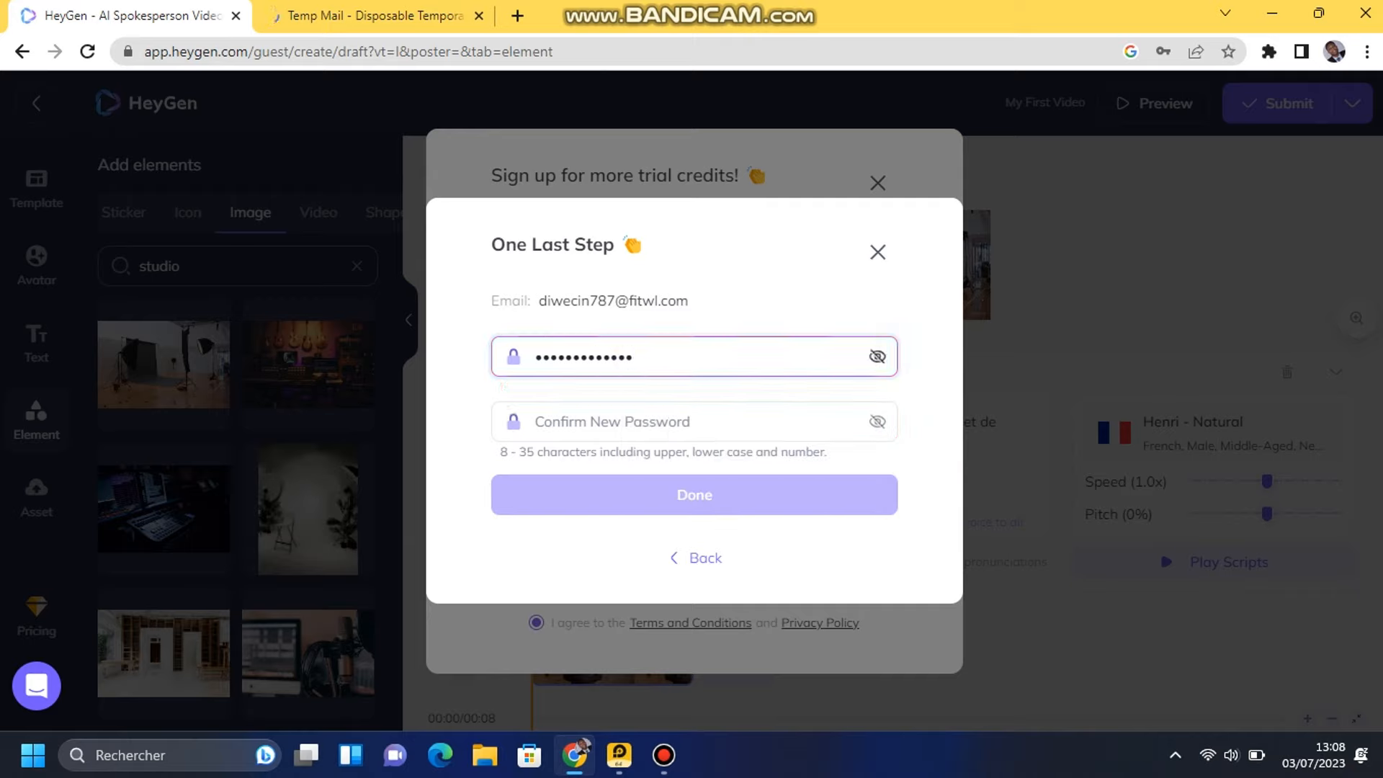
left_click(876, 356)
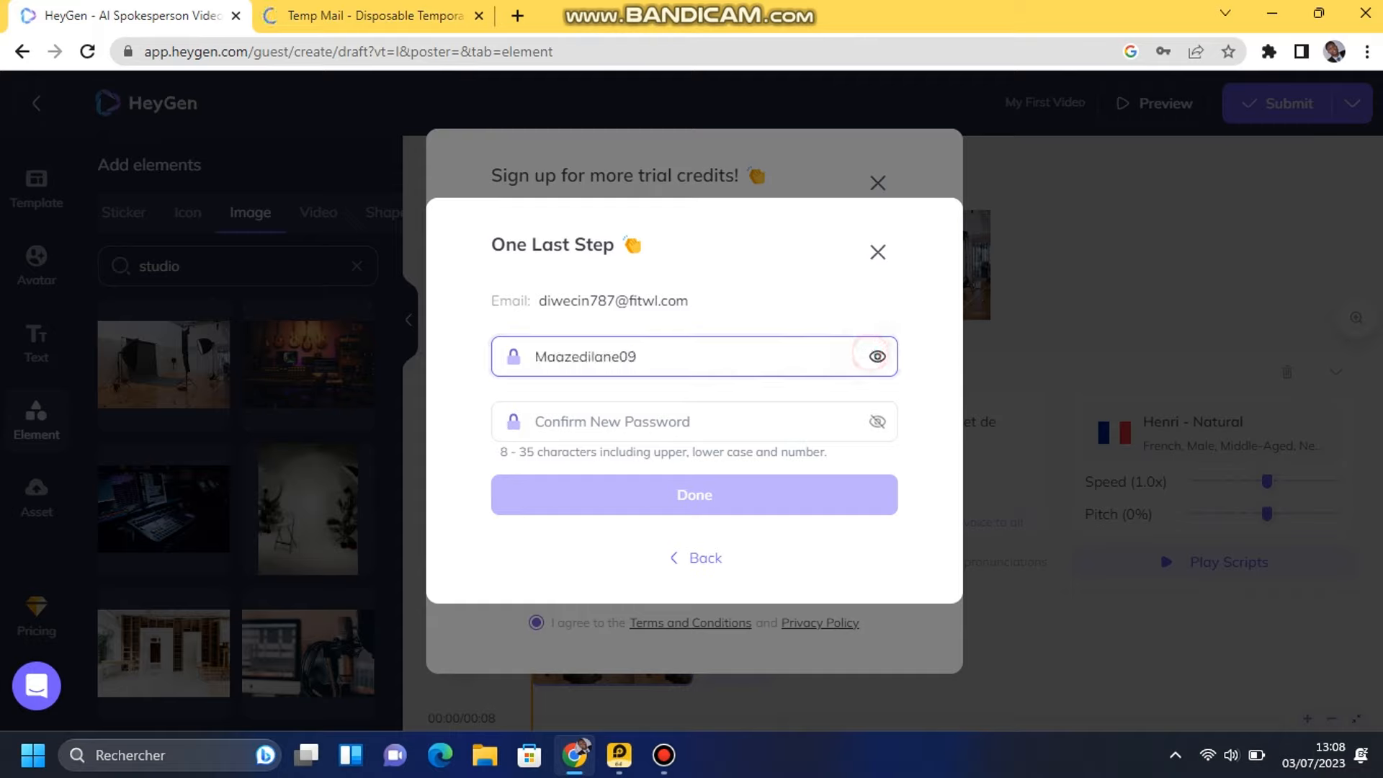
left_click(876, 355)
left_click(810, 409)
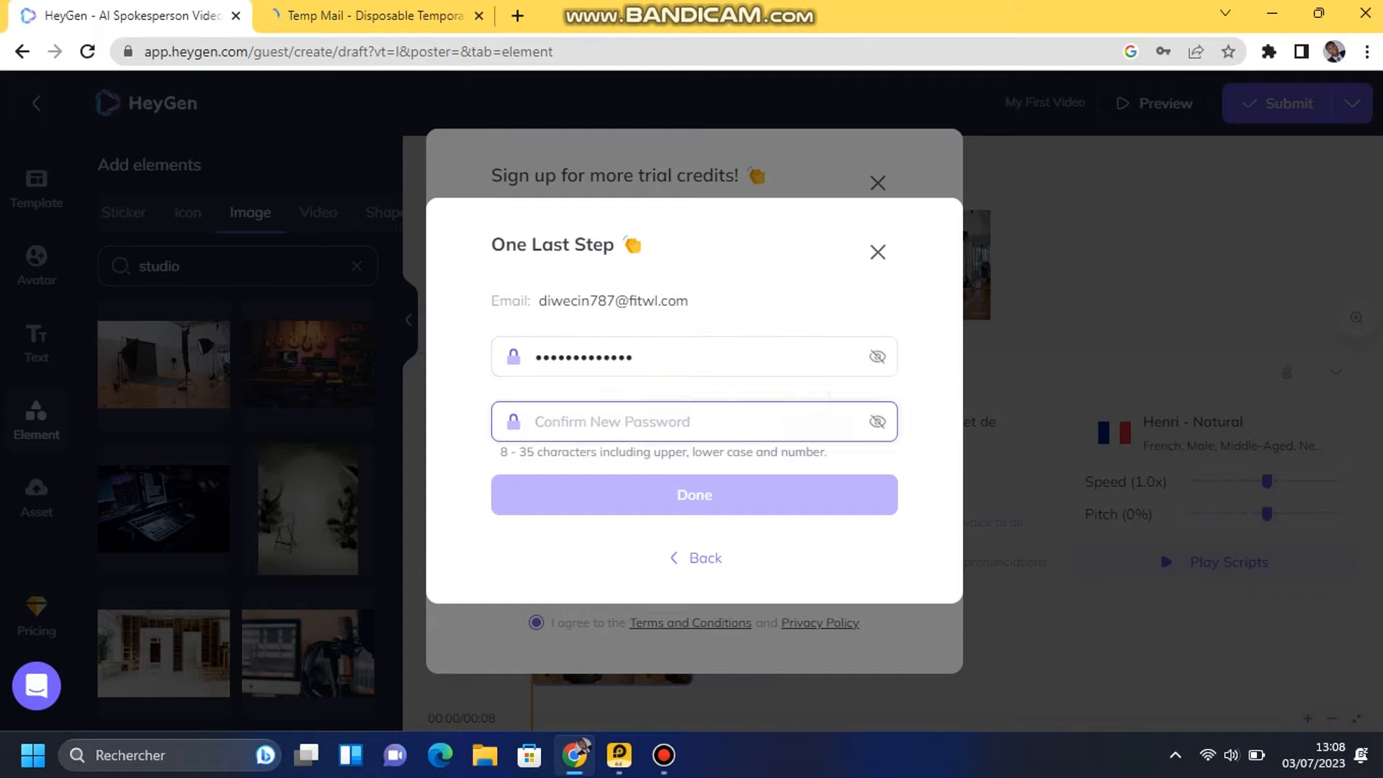
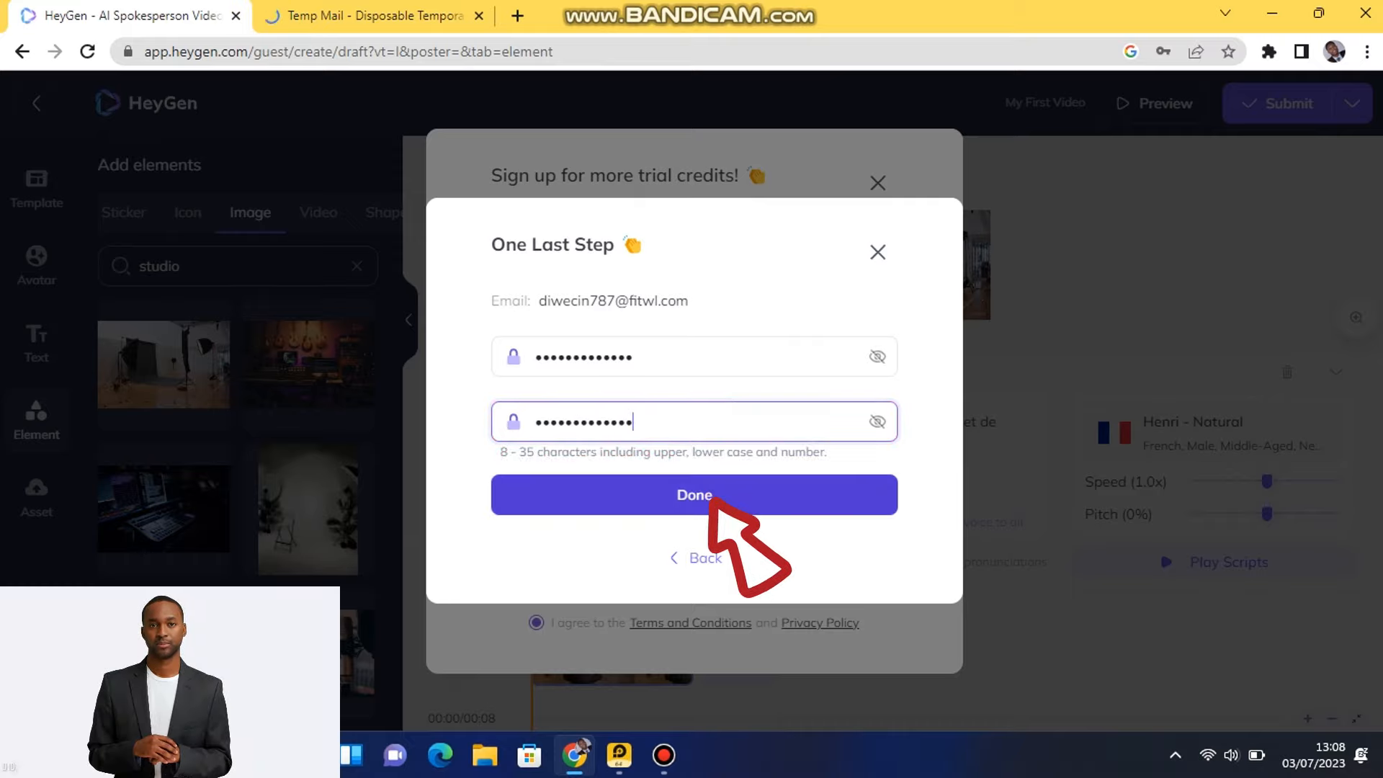
left_click(771, 490)
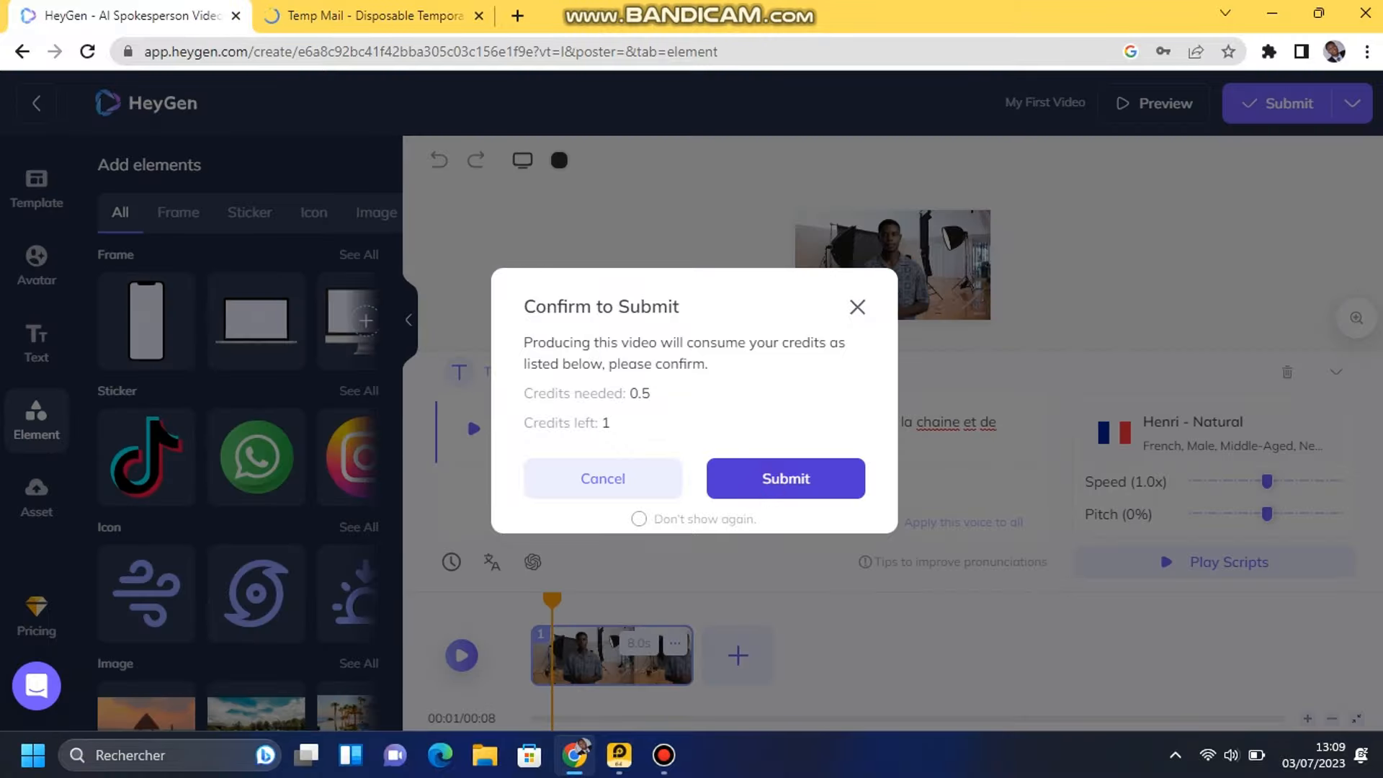
Confirm the submission in the Confirm to Submit dialog, spending 0.5 credits
left_click(786, 478)
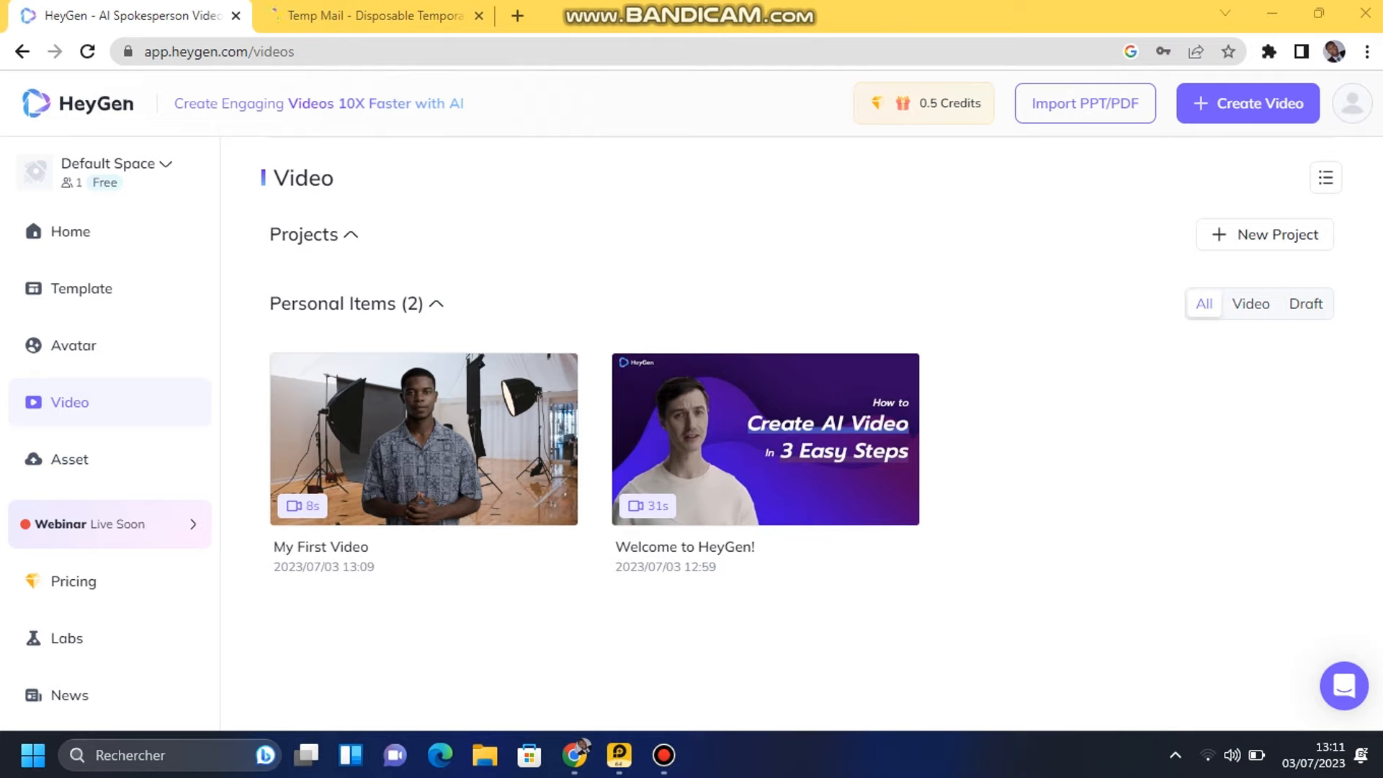
Open the My First Video card to watch the 8-second clip with French captions
mouse_move(424, 432)
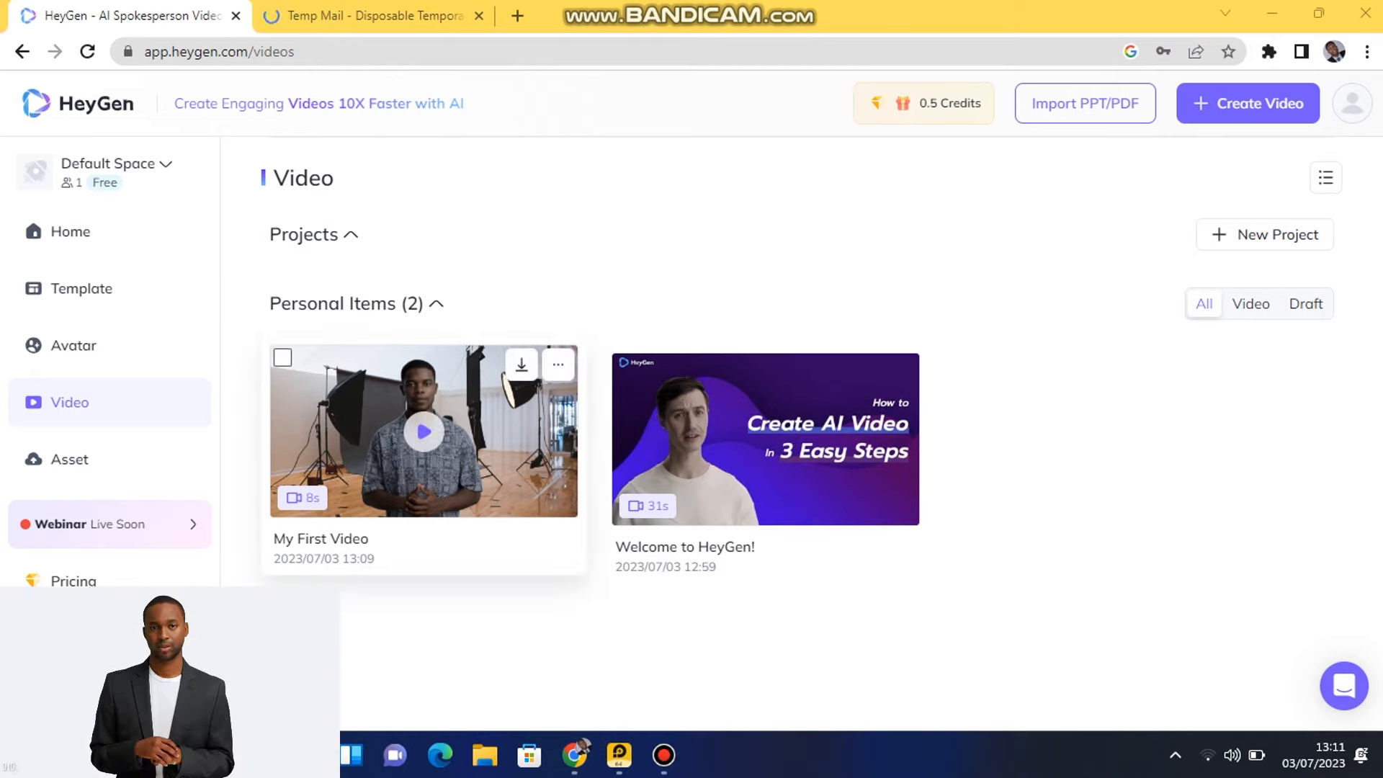
left_click(453, 474)
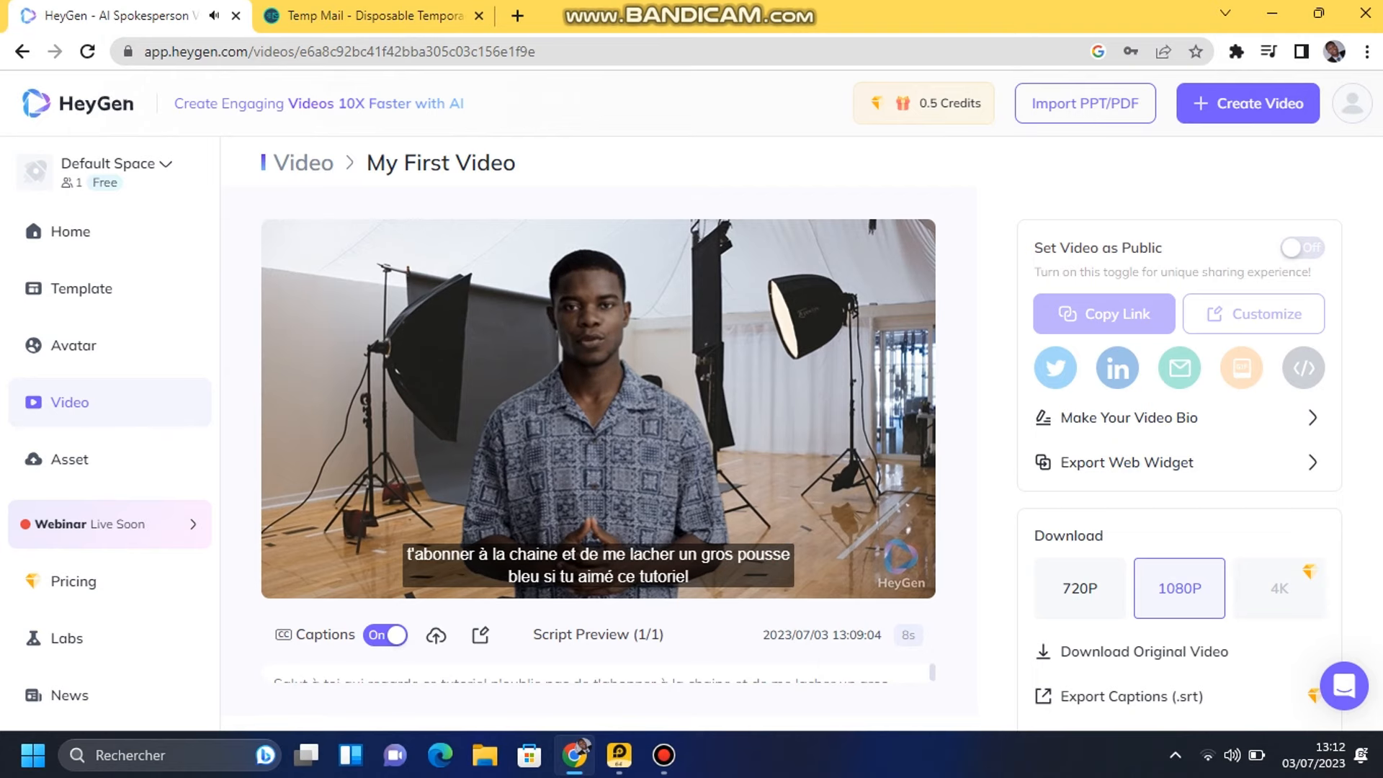
Download the 1080P original of My First Video and open My First Video.mp4
scroll(1182, 540, "down", 2)
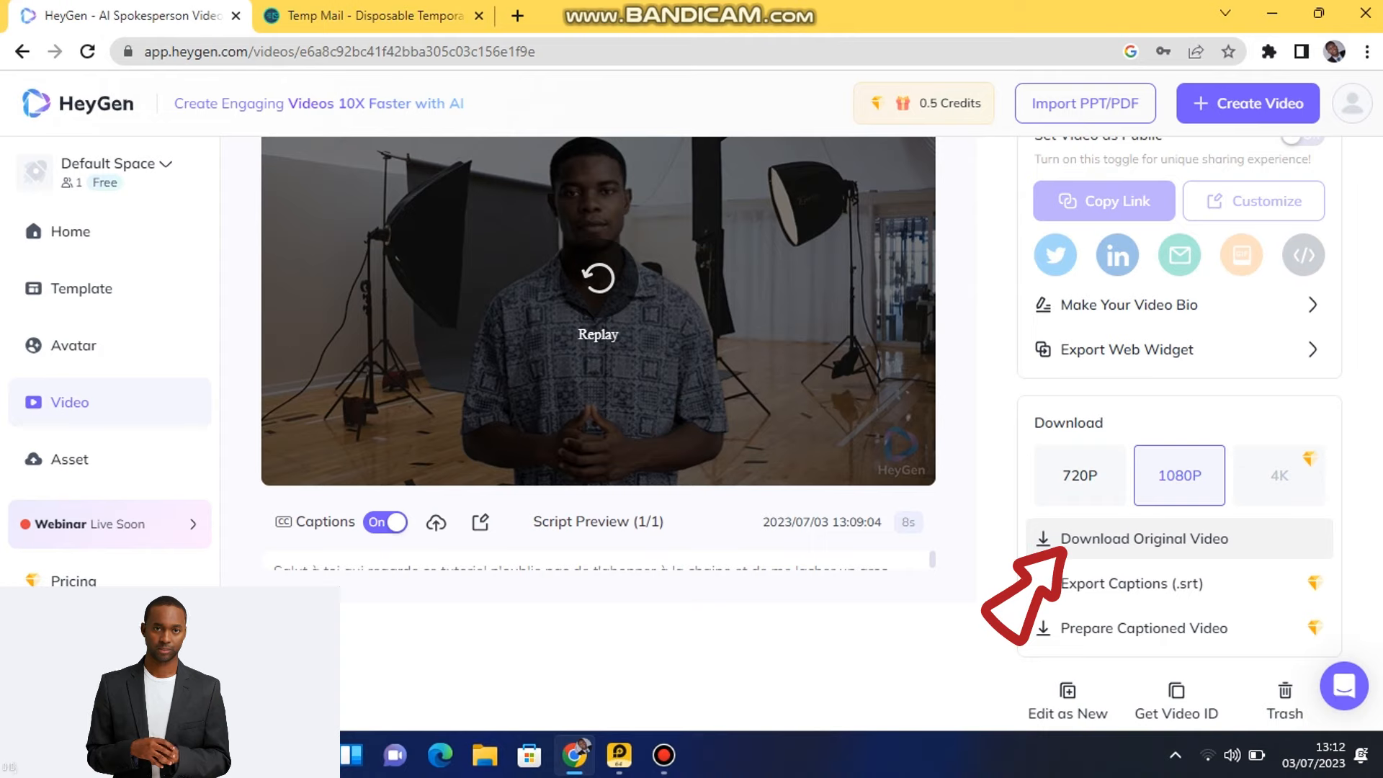
left_click(1199, 533)
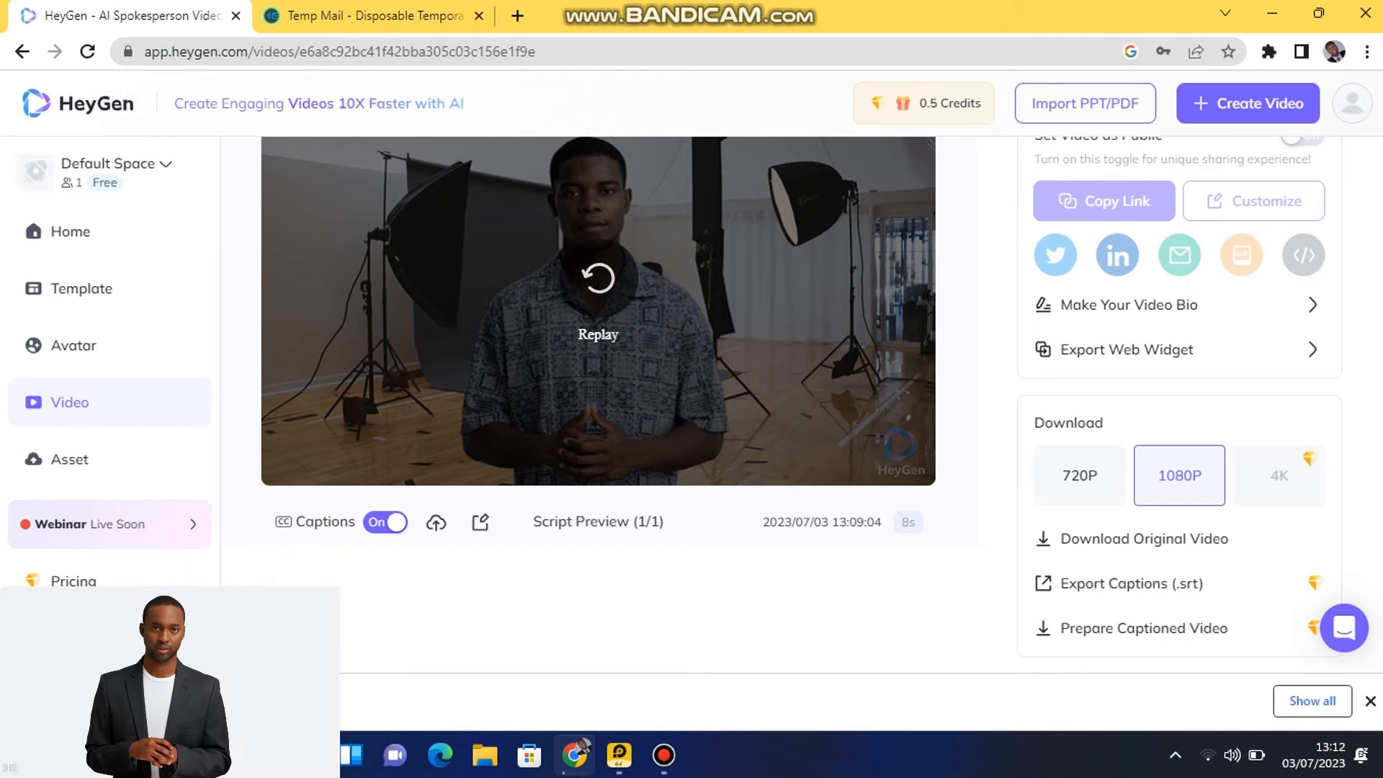
left_click(94, 693)
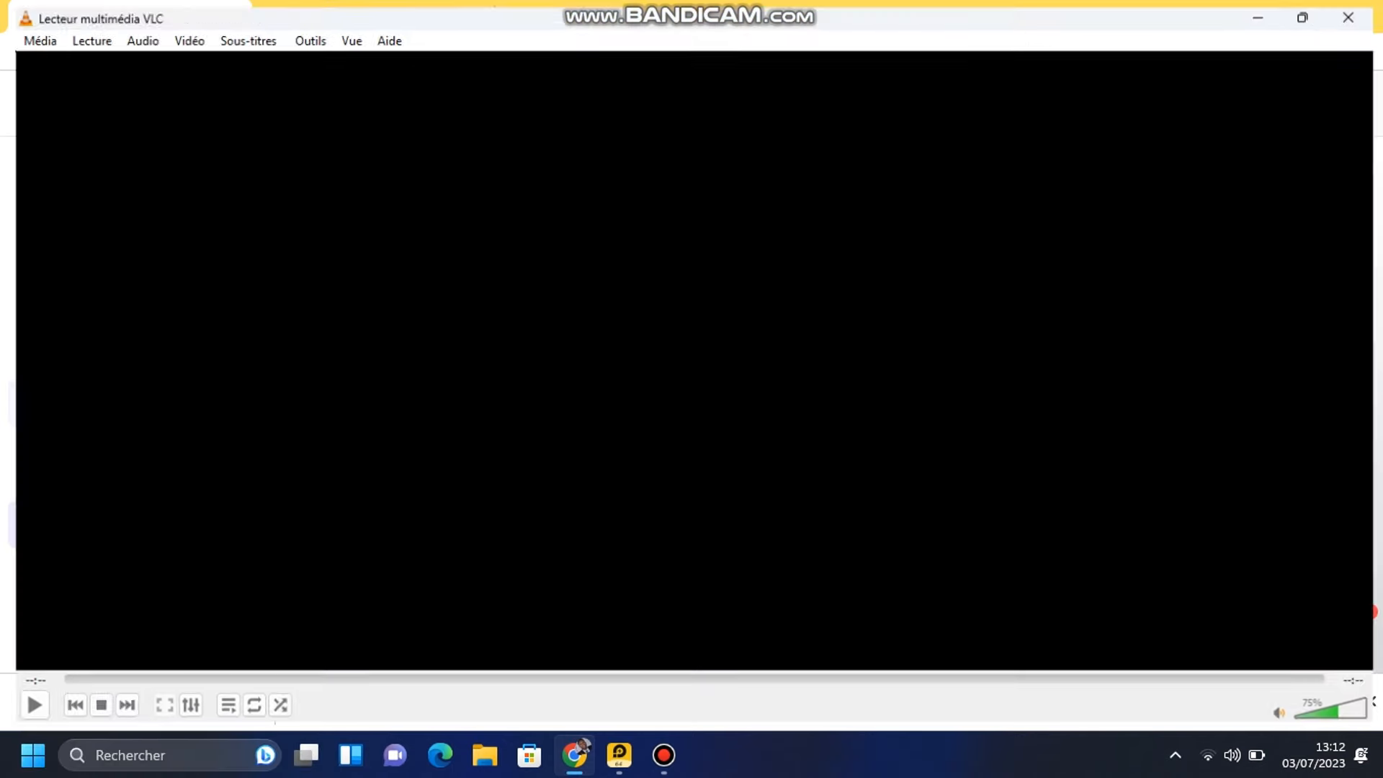
Play My First Video.mp4 fullscreen with raised volume, then pause and return to windowed VLC
key("f")
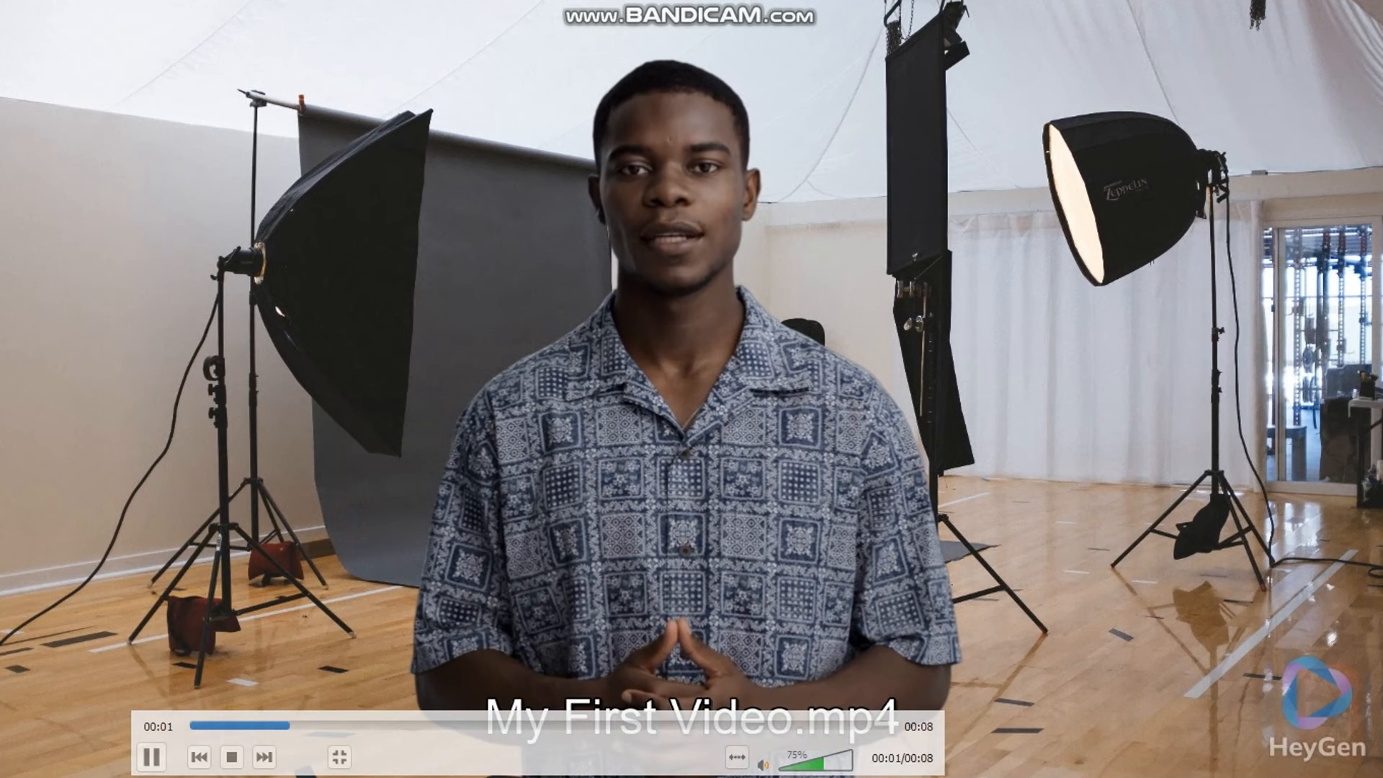
key("ctrl+Up")
key("ctrl+Up")
key("ctrl+Up")
key("ctrl+Up")
key("ctrl+Up")
key("ctrl+Up")
key("ctrl+Up")
key("ctrl+Up")
key("ctrl+Up")
key("ctrl+Up")
key("ctrl+Up")
key("ctrl+Up")
key("ctrl+Up")
key("ctrl+Up")
key("ctrl+Up")
key("ctrl+Up")
key("ctrl+Up")
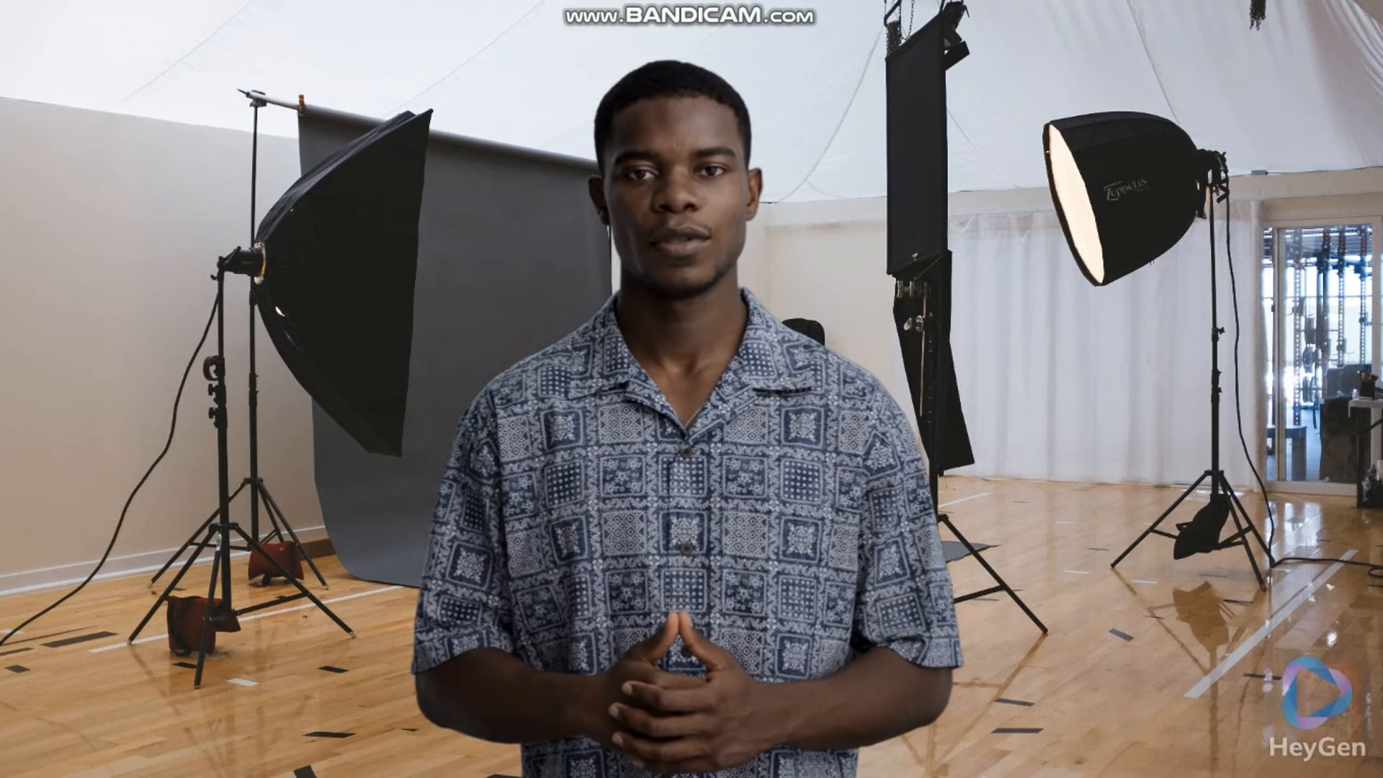
key("space")
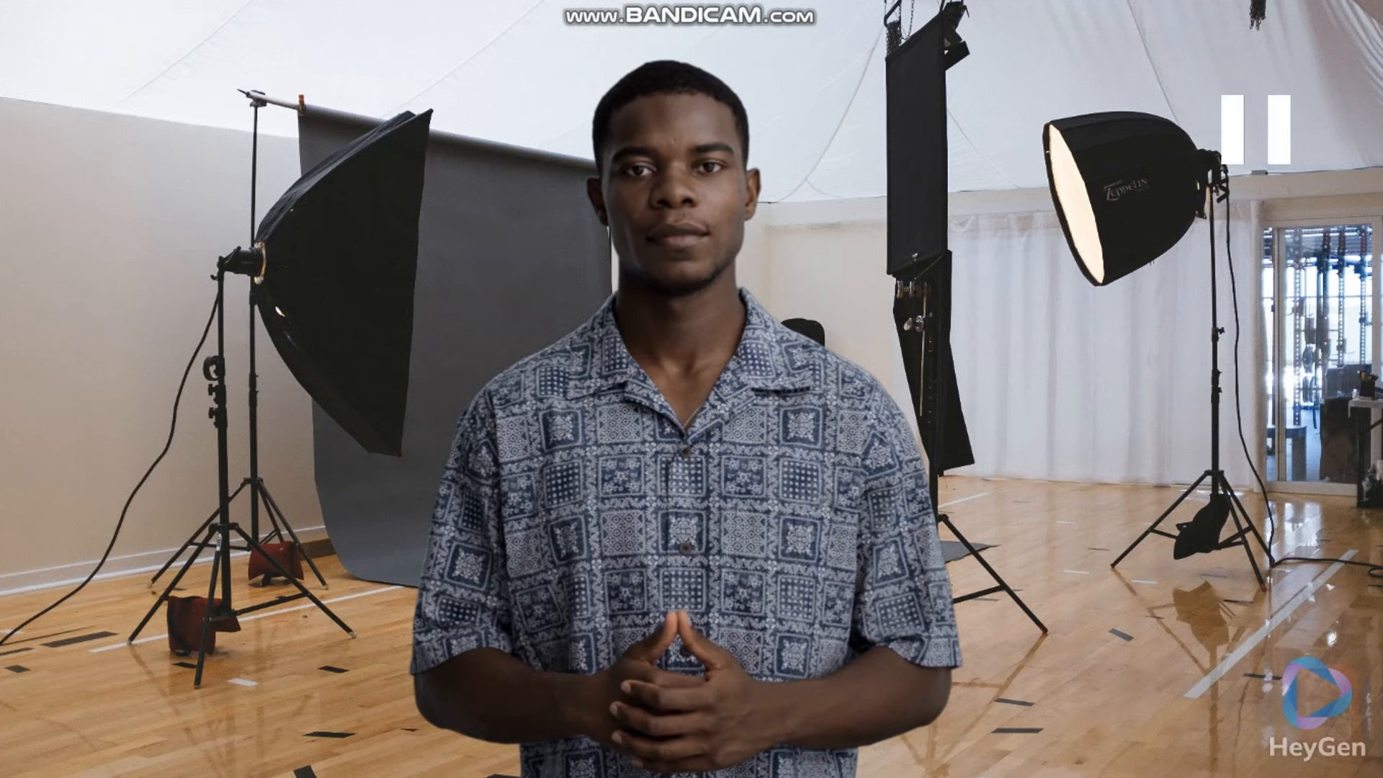
key("Escape")
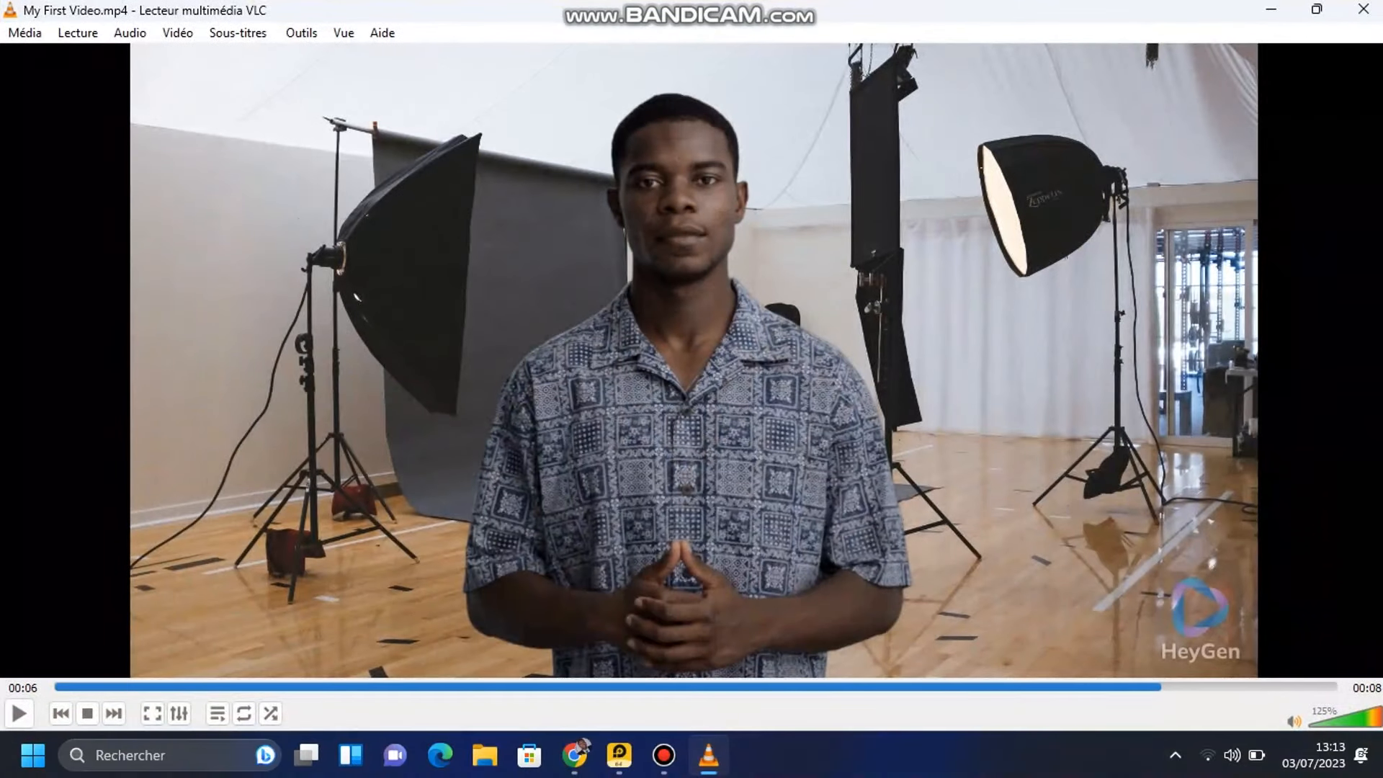